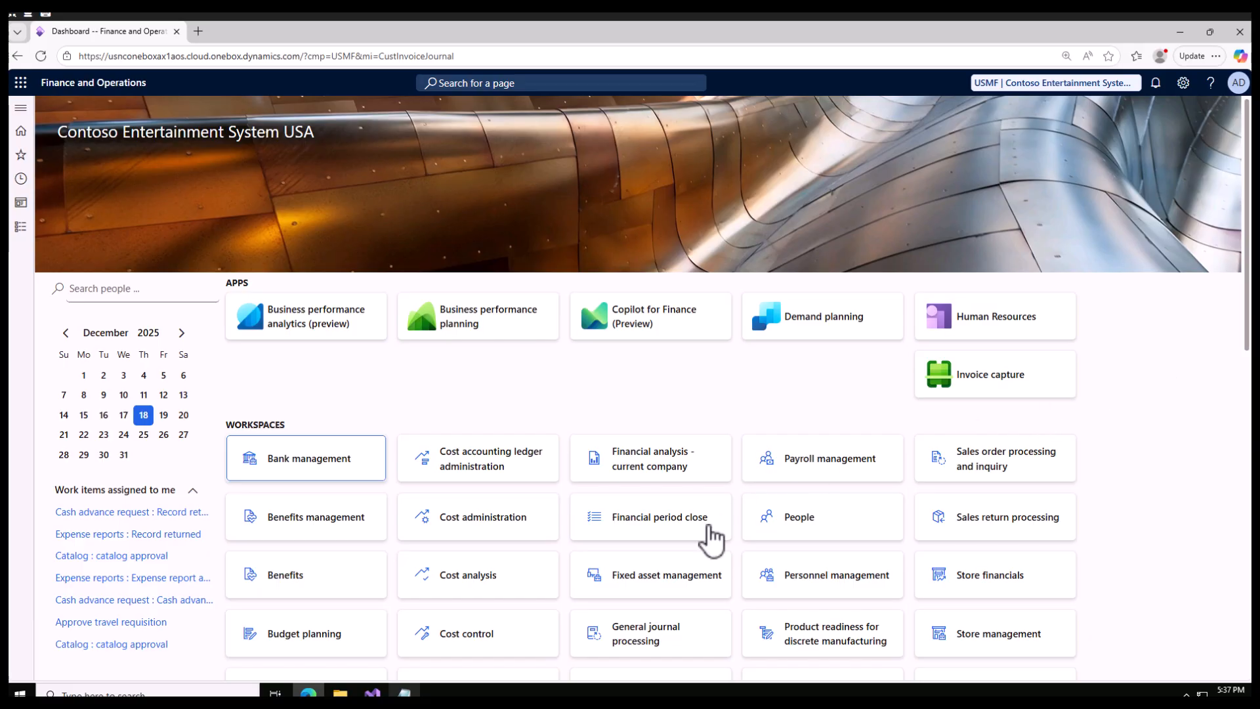
Switch to Notepad and write the company code USMF on the first line.
left_click(405, 693)
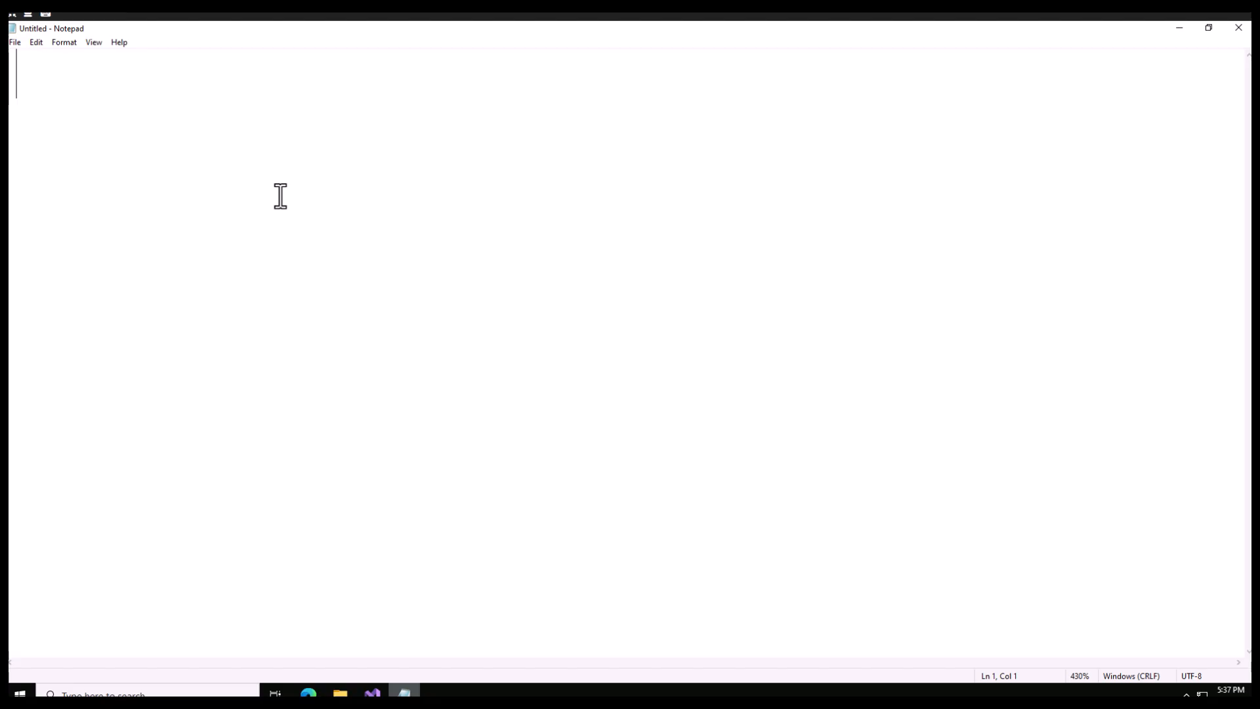
type("Sales")
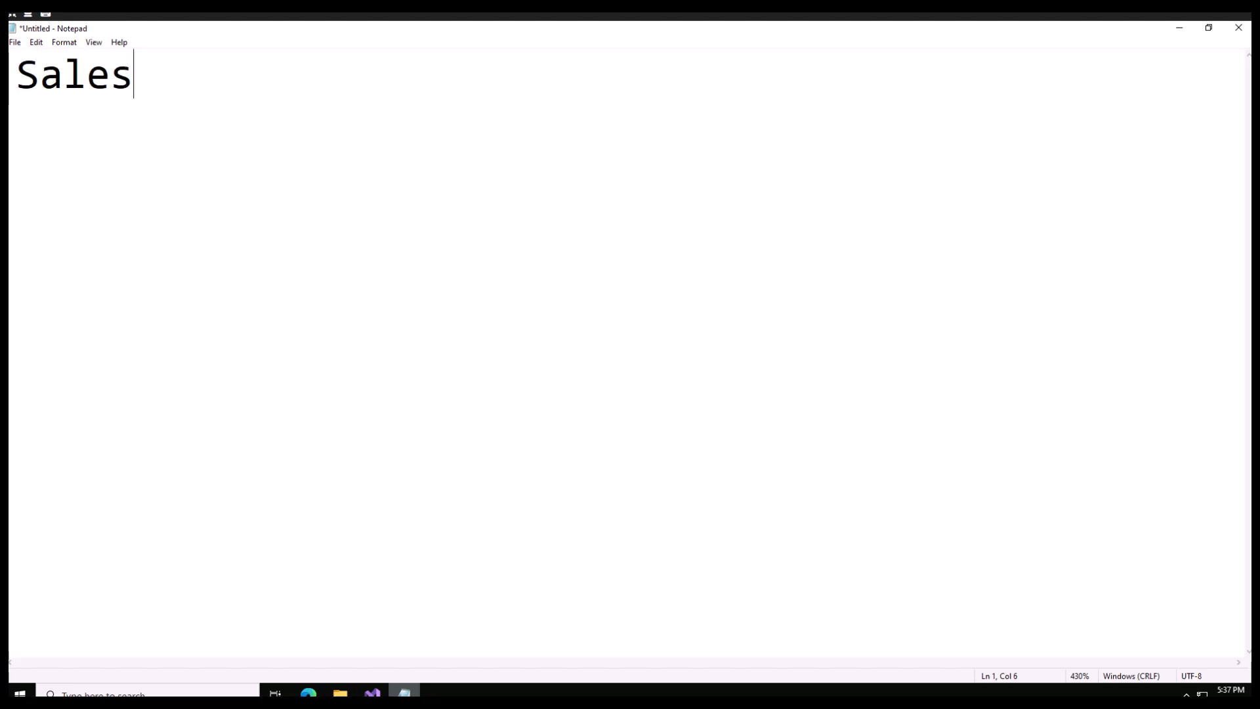
left_click(45, 75, "shift")
double_click(83, 86)
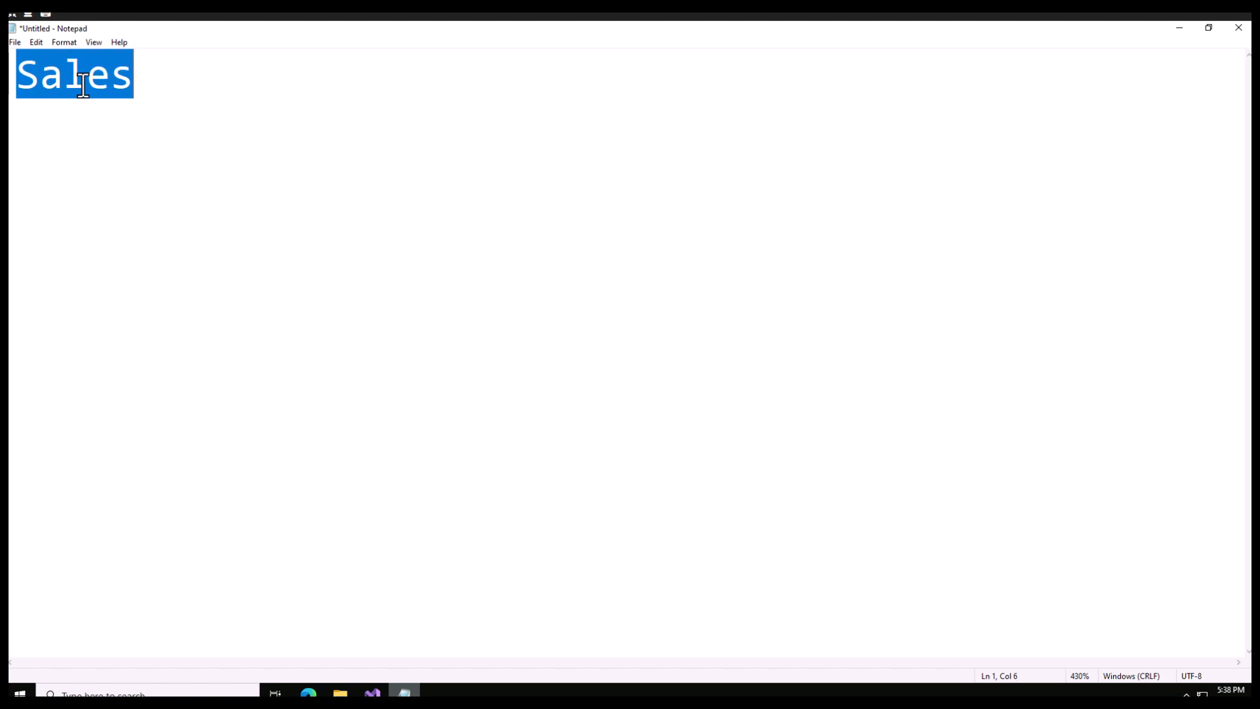
type("US")
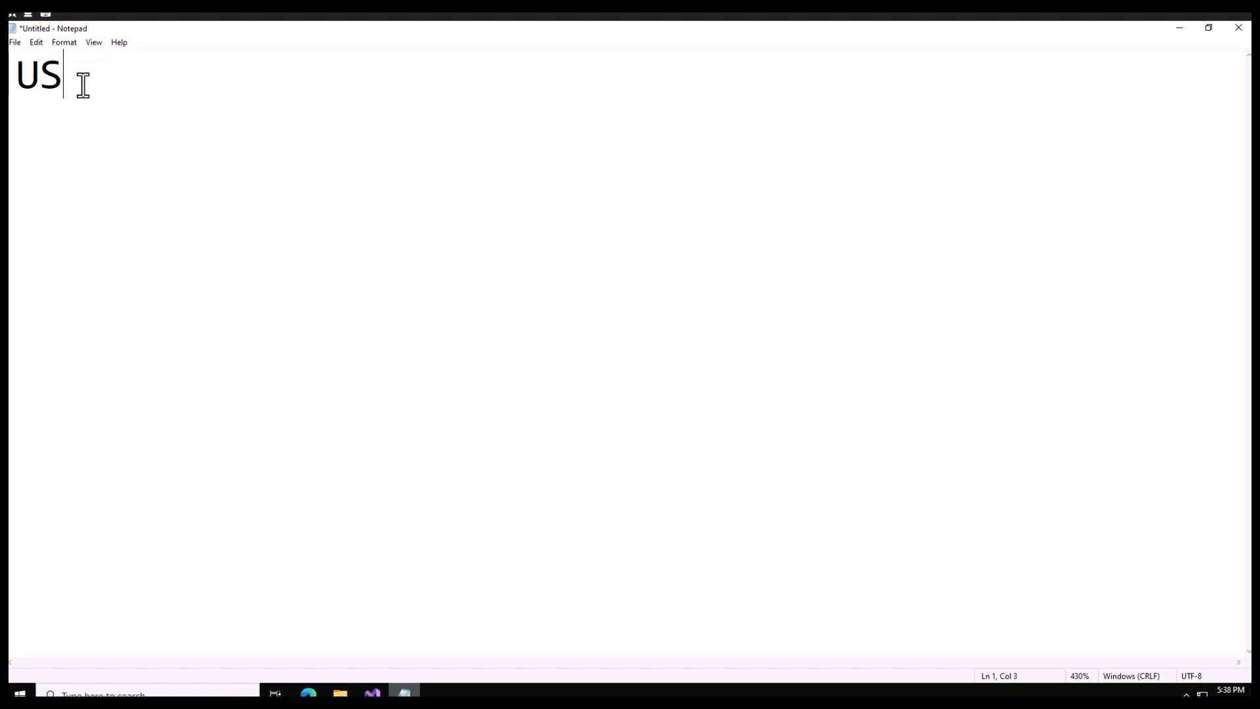
type("MF <")
key("BackSpace")
key("BackSpace")
Add a second line reading "B! C!" to the notes and start a new line below it.
key("BackSpace")
key("Return")
type("B!")
key("BackSpace")
type("!")
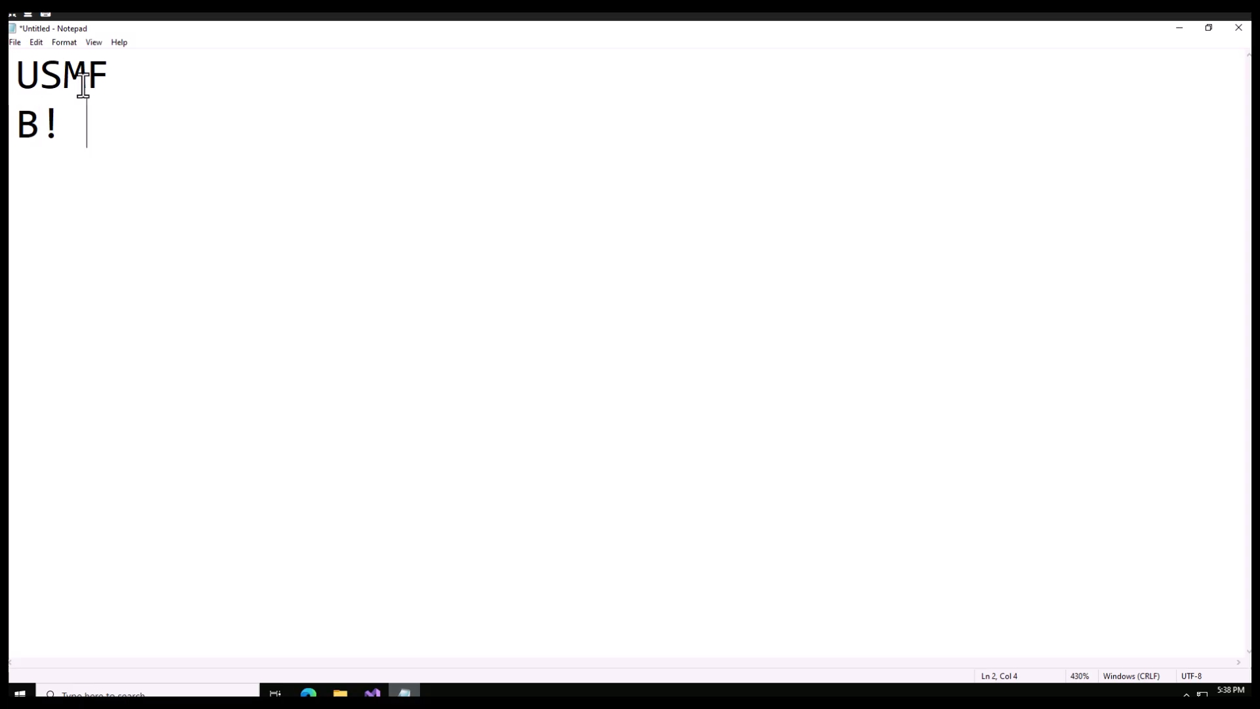
type(" L")
key("BackSpace")
type("C!")
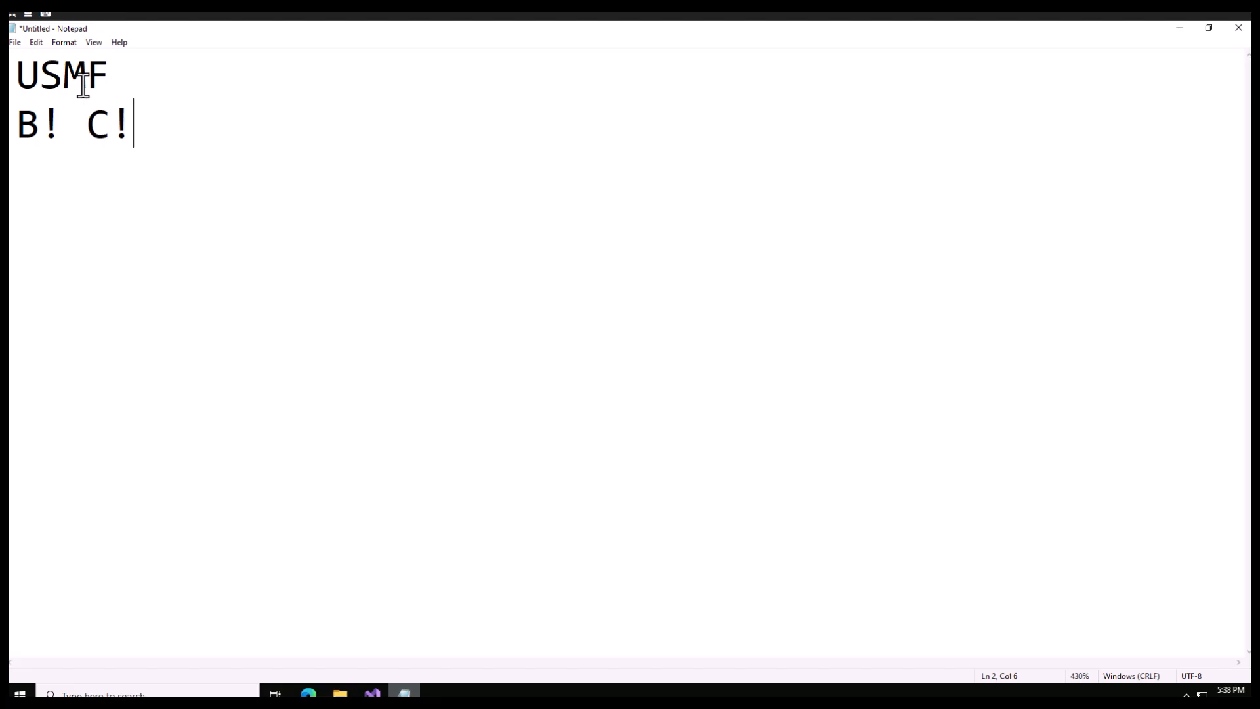
key("Return")
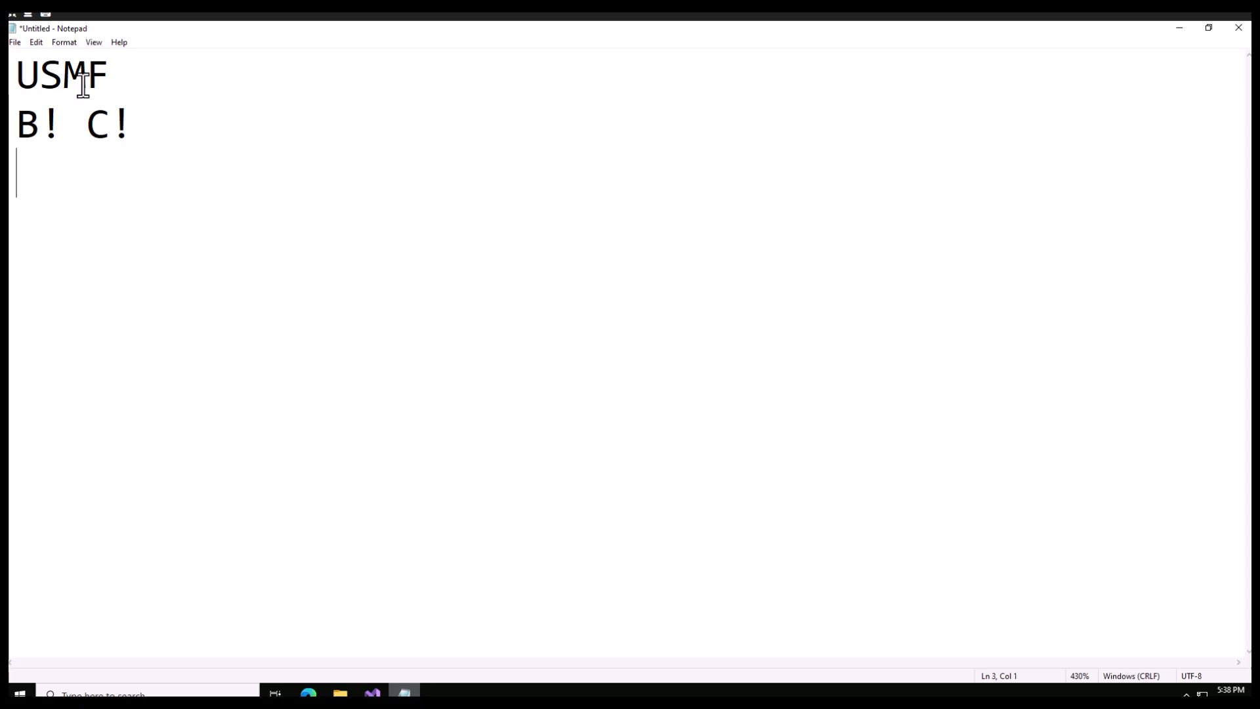
type("!))")
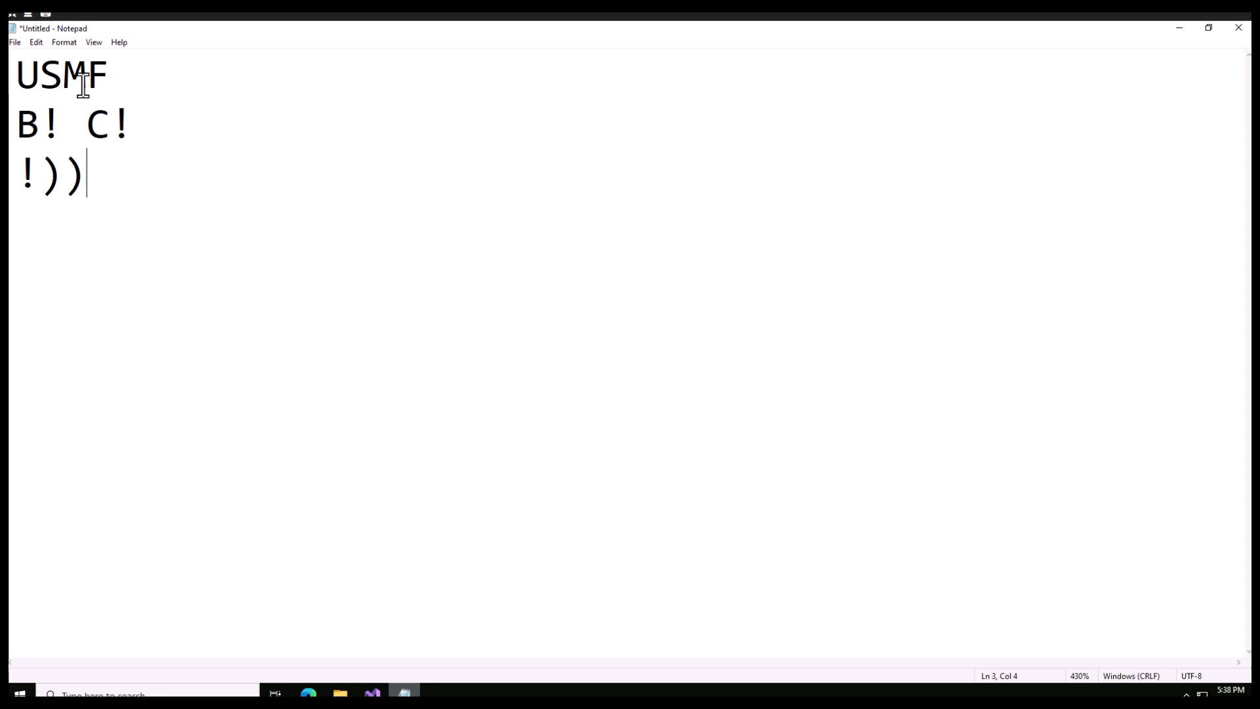
key("BackSpace")
key("BackSpace")
key("BackSpace")
type("$")
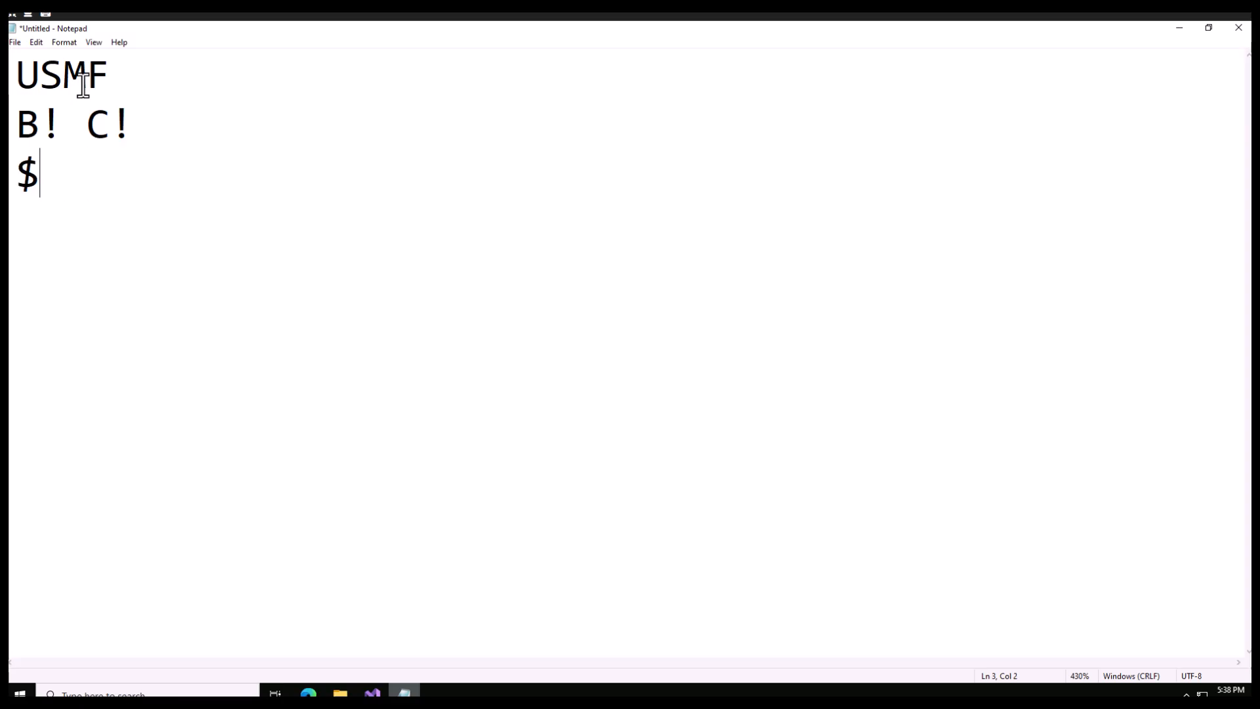
key("BackSpace")
type("!")
key("BackSpace")
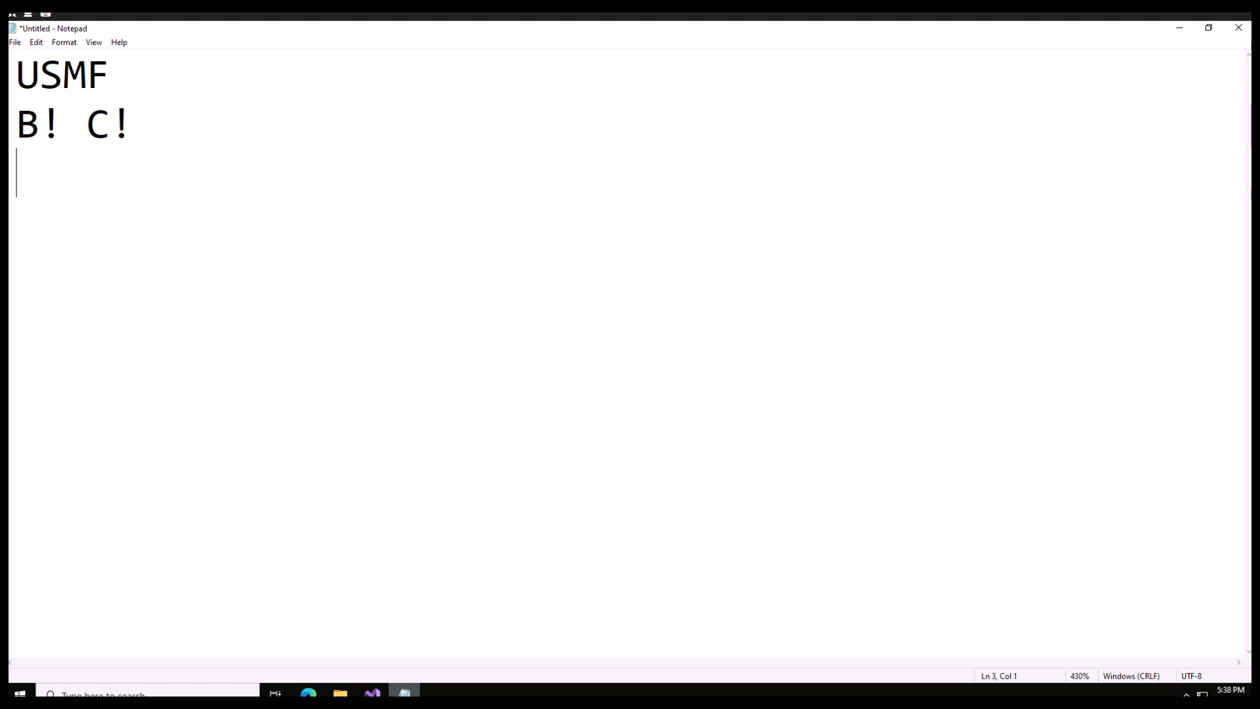
Note the amount "1000 usd" on the third line and start a new line below it.
type("1000 usd")
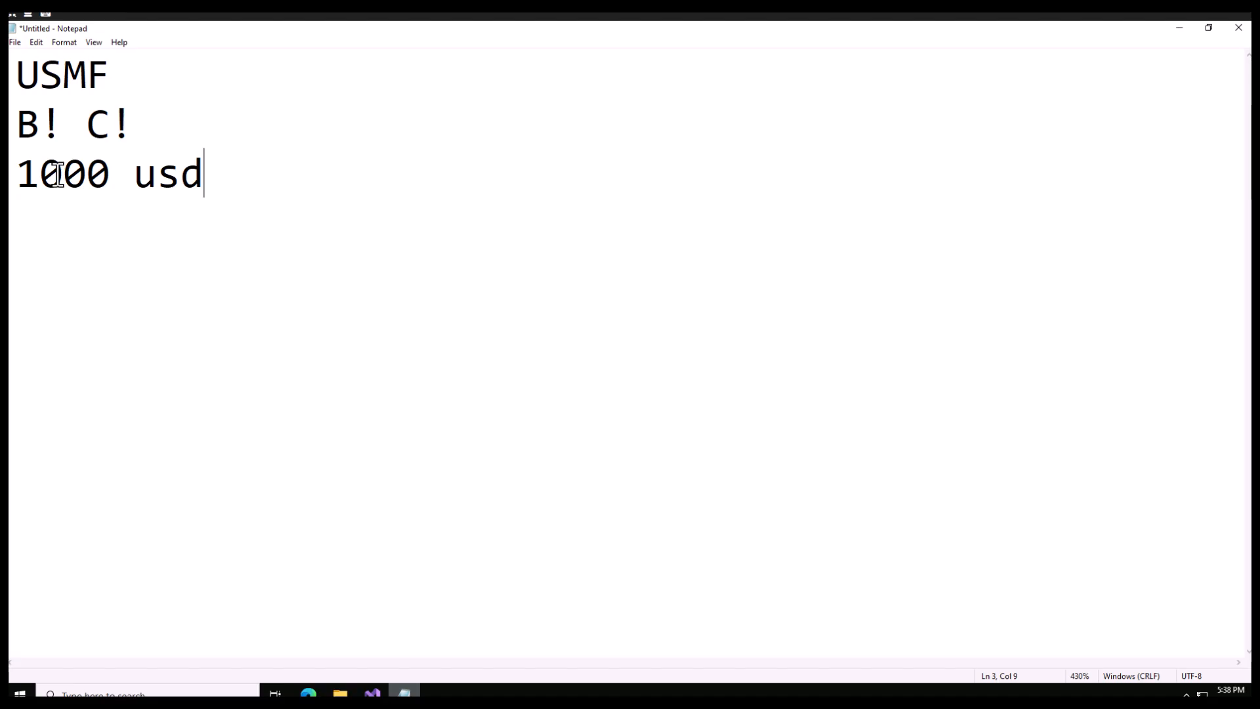
key("Return")
Switch to Finance and Operations in the browser and open Free text invoice templates under Accounts receivable recurring invoices.
left_click(310, 693)
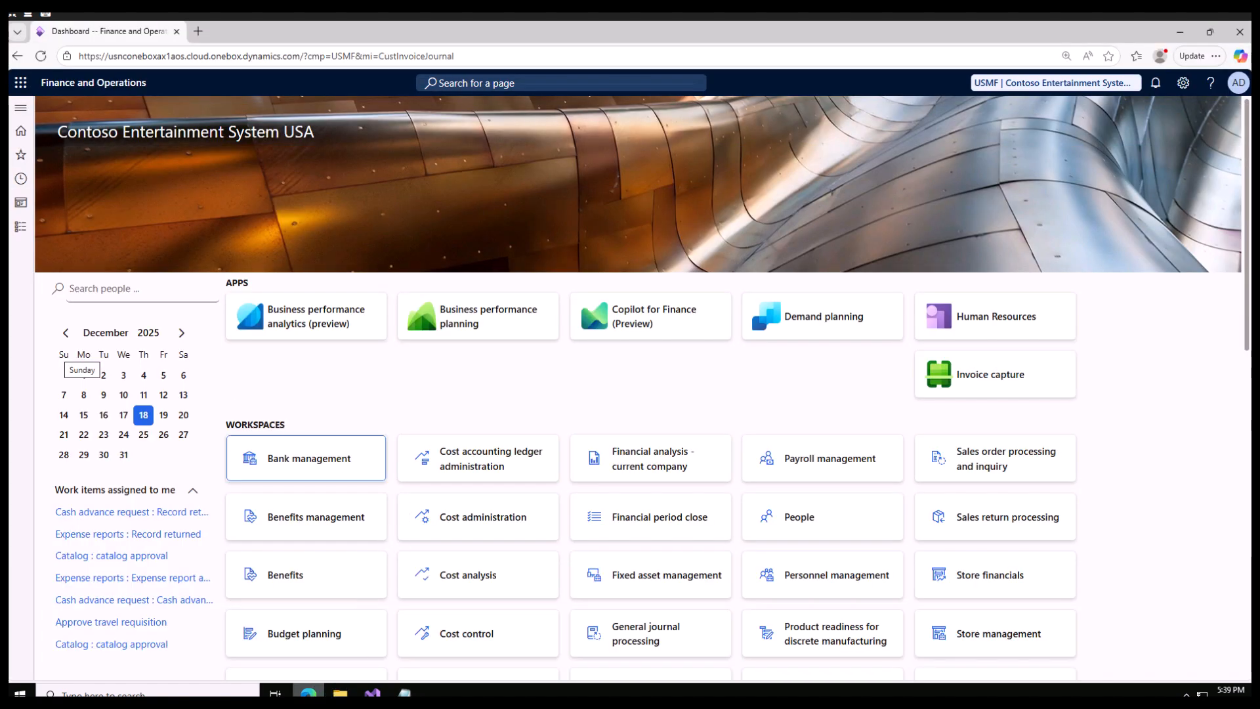
left_click(21, 227)
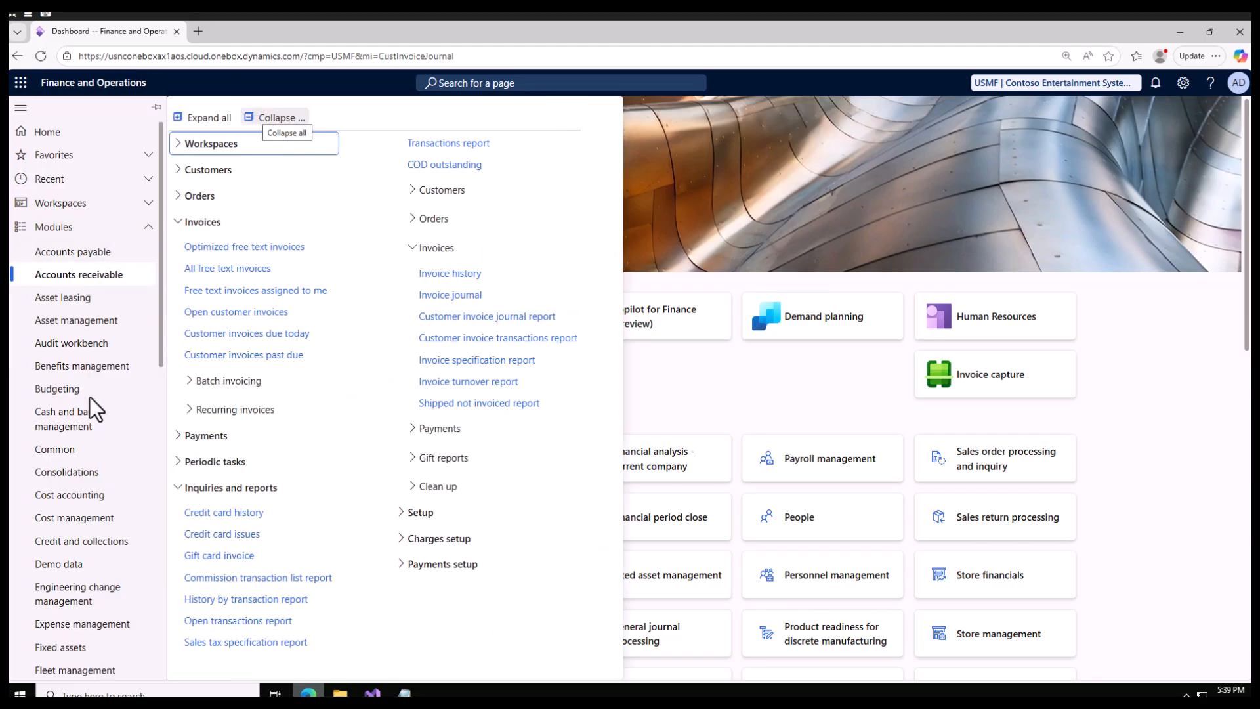
left_click(281, 118)
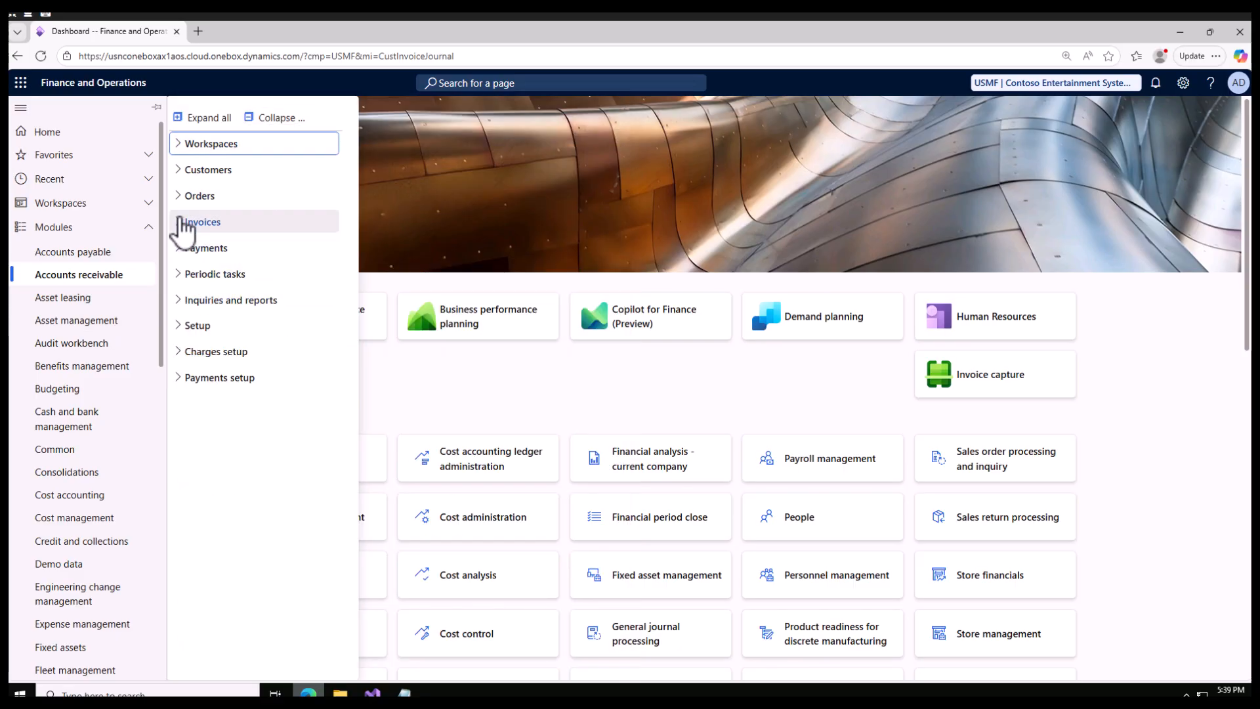
left_click(183, 222)
left_click(191, 411)
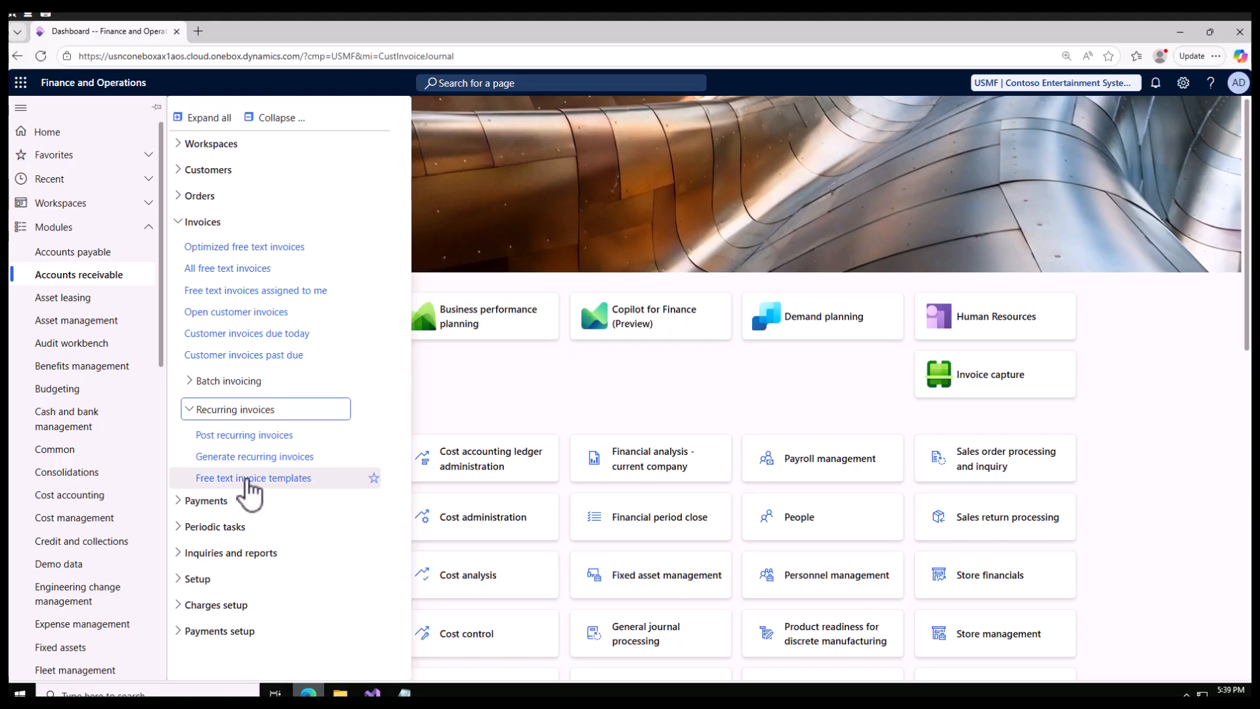
left_click(248, 479)
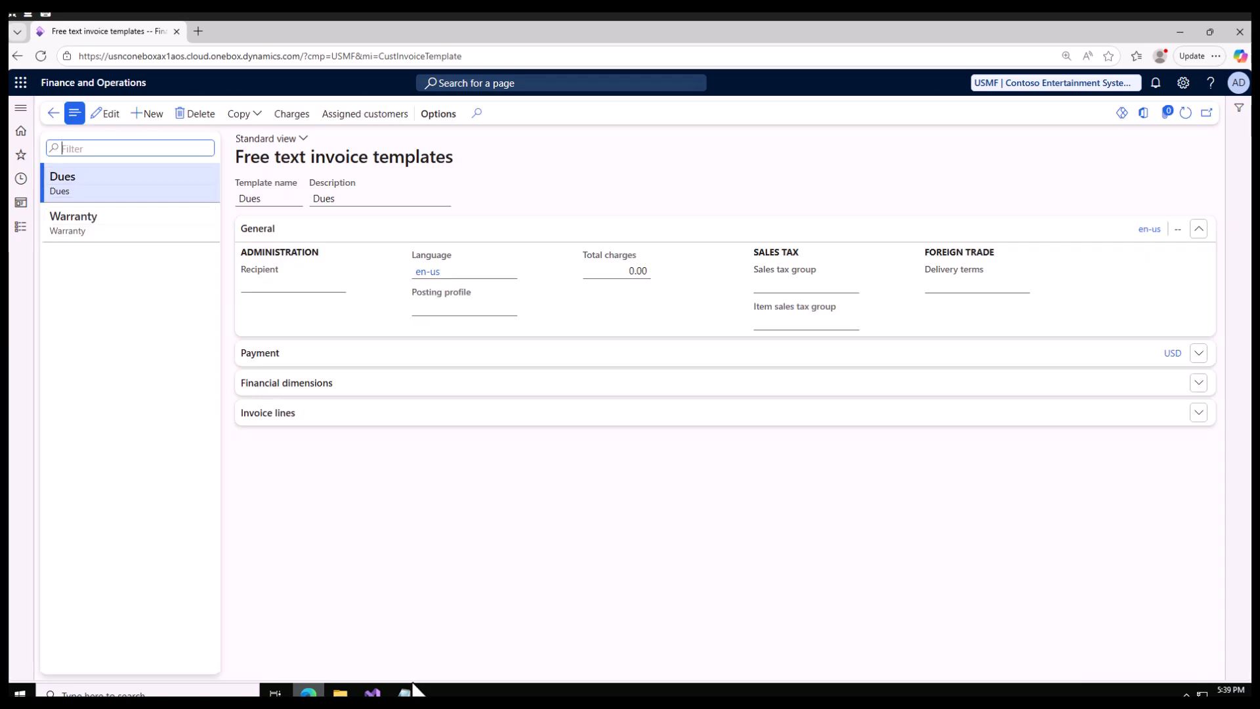
Switch to Notepad and add the word "Account" below the amount, leaving blank lines between them.
left_click(406, 692)
key("Return")
key("Return")
type("Account")
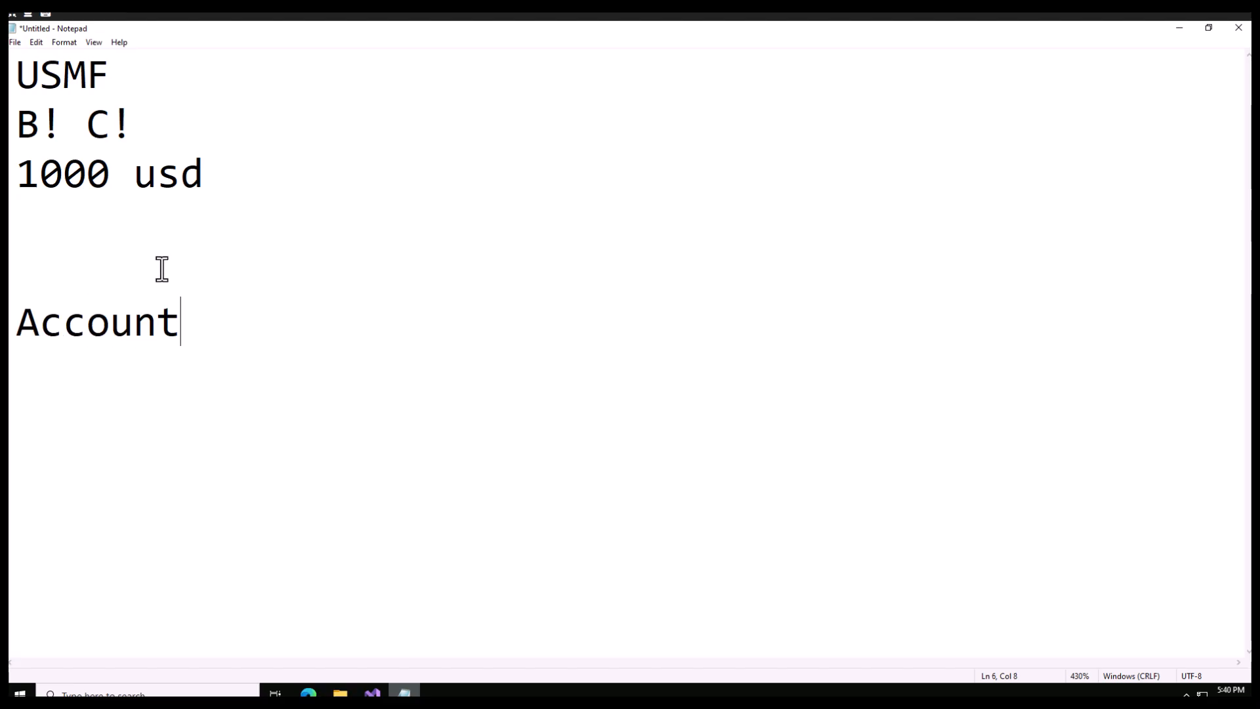
Insert the word "rent" two lines below "1000 usd" in the notes.
left_click(146, 89)
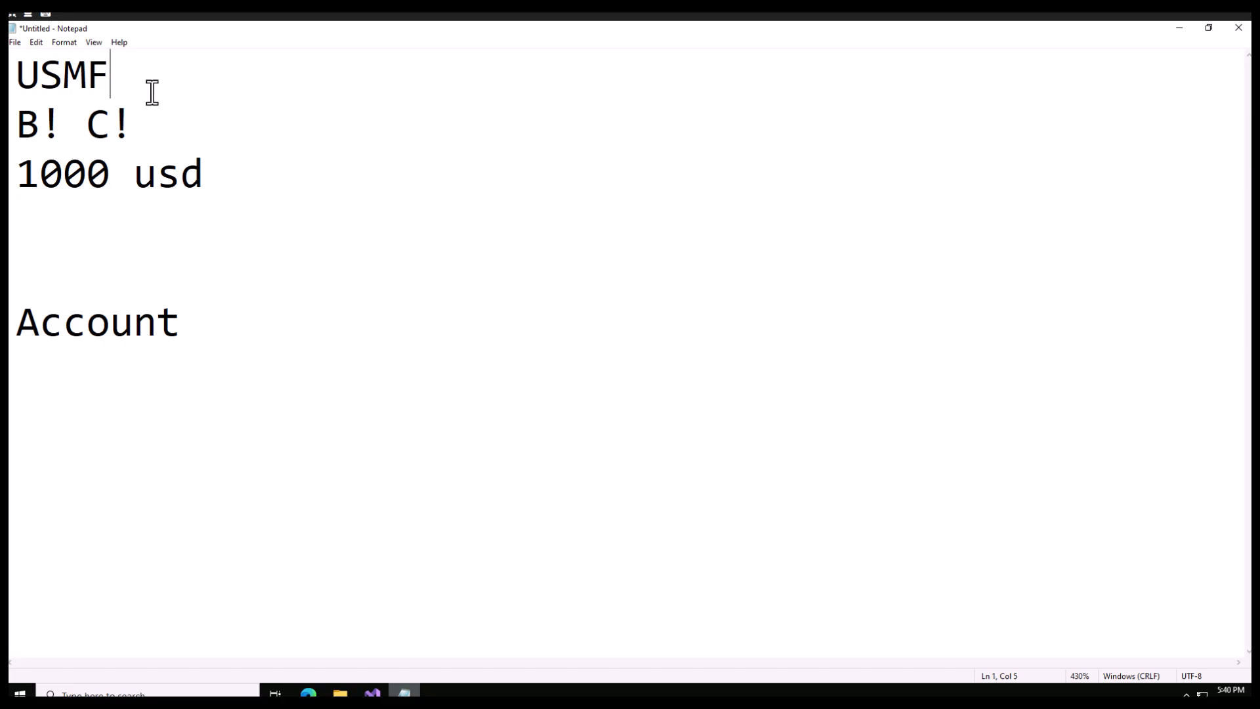
left_click(221, 182)
key("Return")
key("Return")
type("rent")
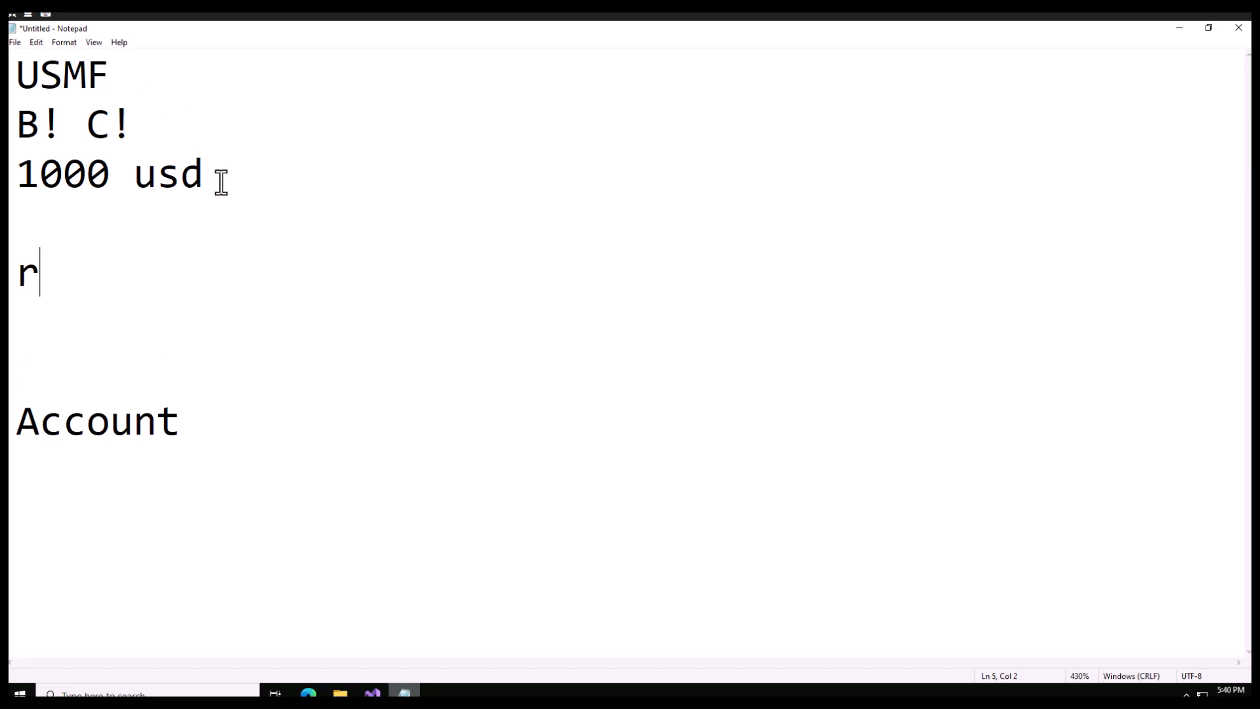
Replace the text on the second line of the notes with "B1 C1".
left_click(112, 72)
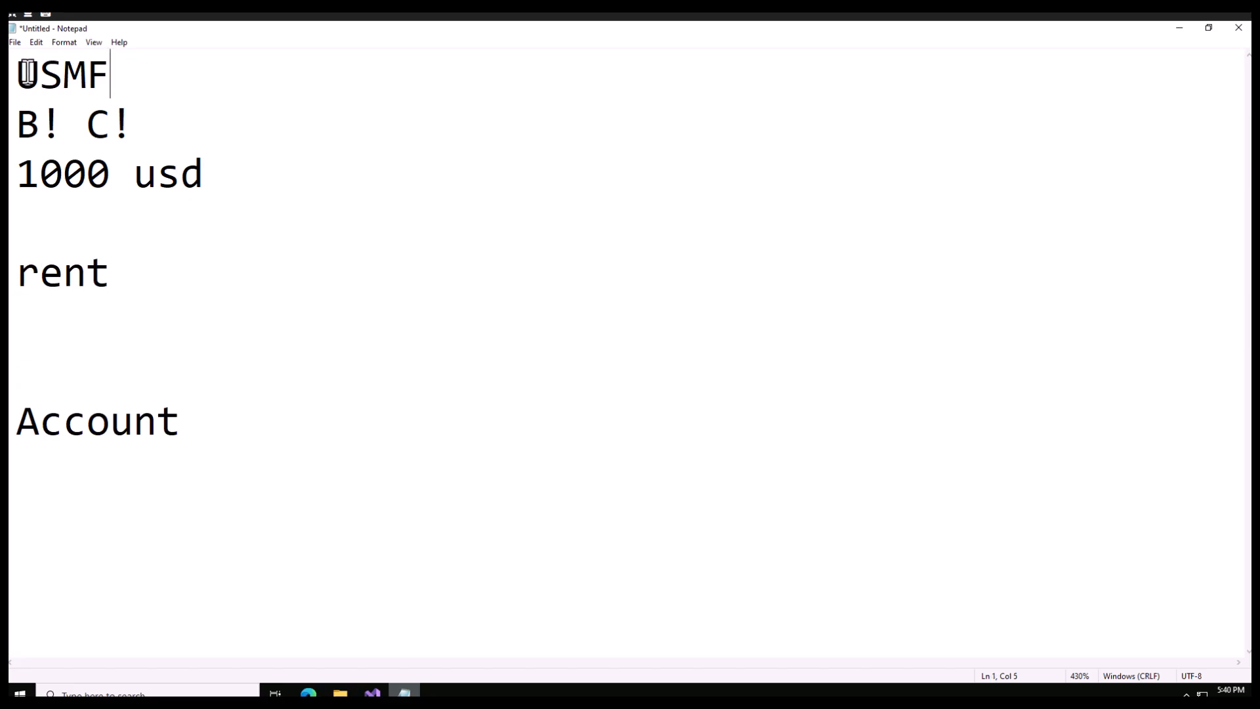
left_click(20, 73, "shift")
left_click_drag(138, 125, 23, 124)
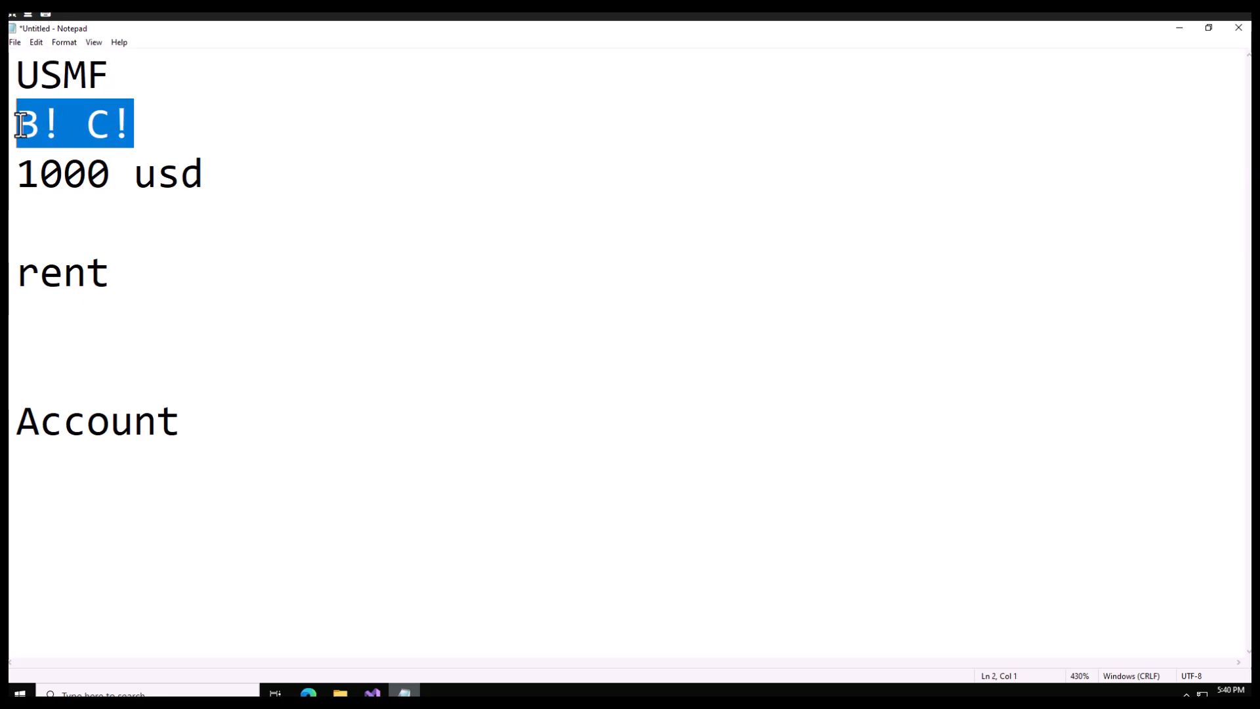
key("Delete")
type("B")
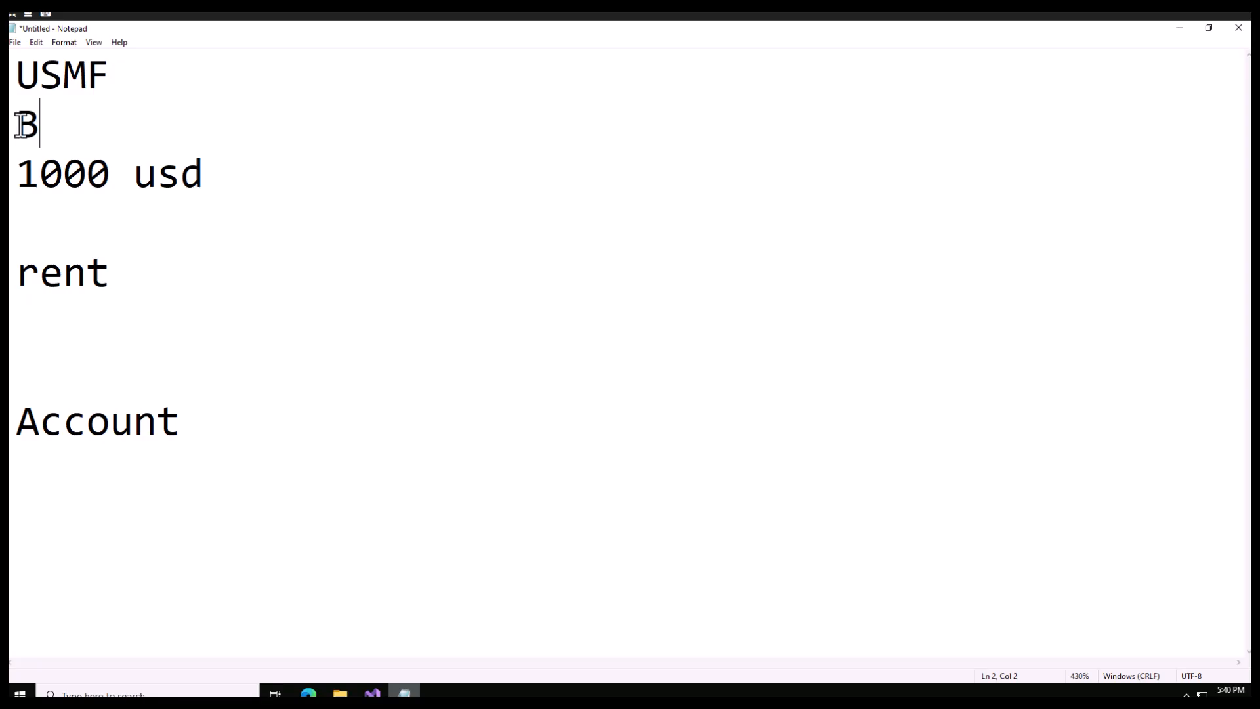
type("1 C1")
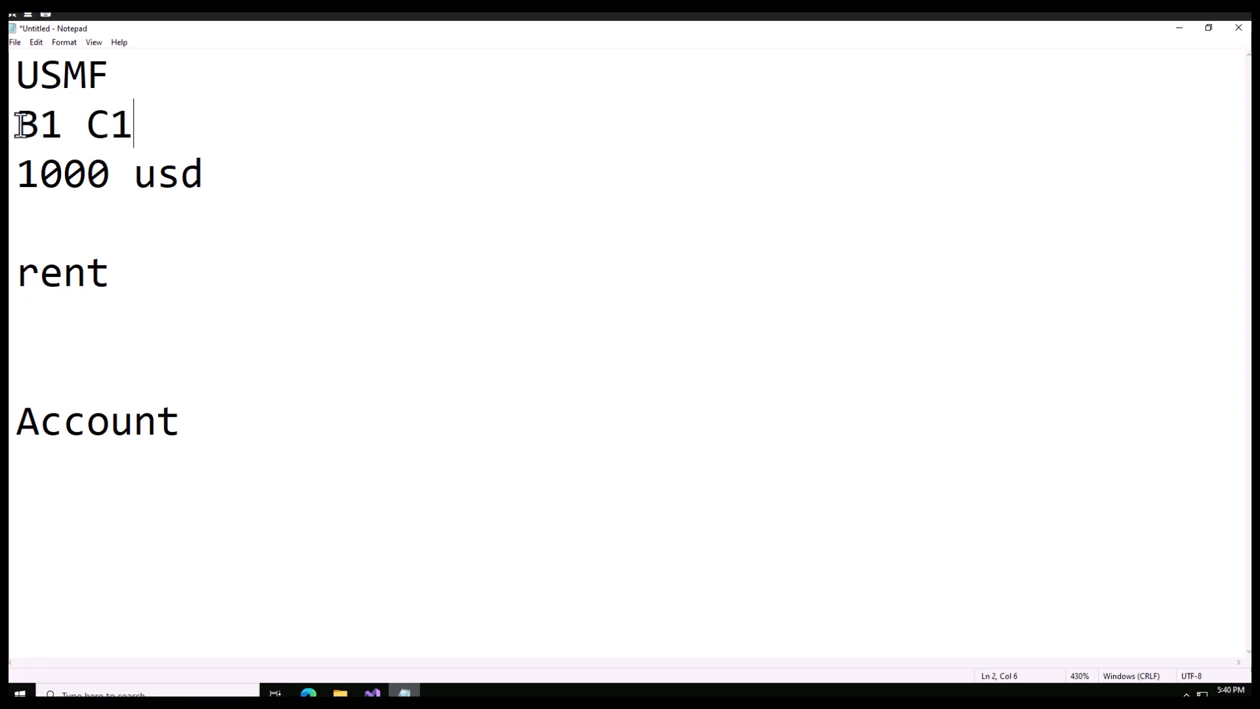
Highlight the C1, 1000 and rent entries in the notes one after another.
left_click_drag(135, 125, 86, 129)
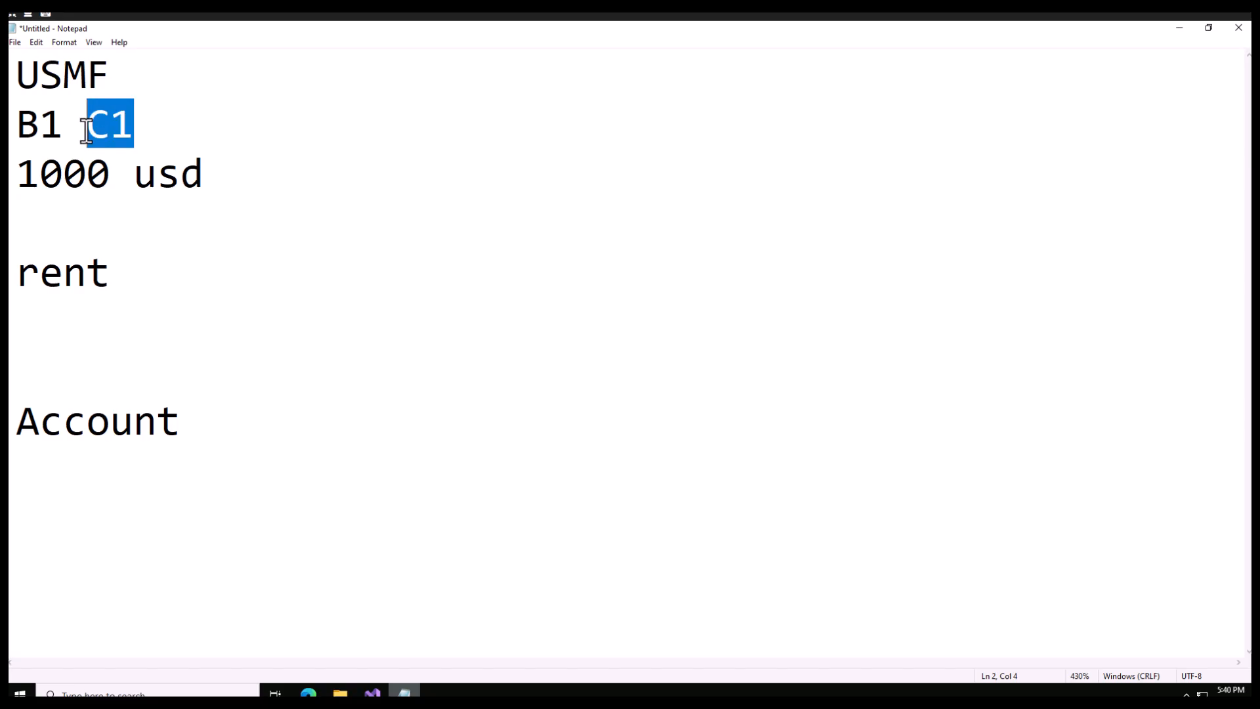
left_click(115, 174)
left_click(14, 176, "shift")
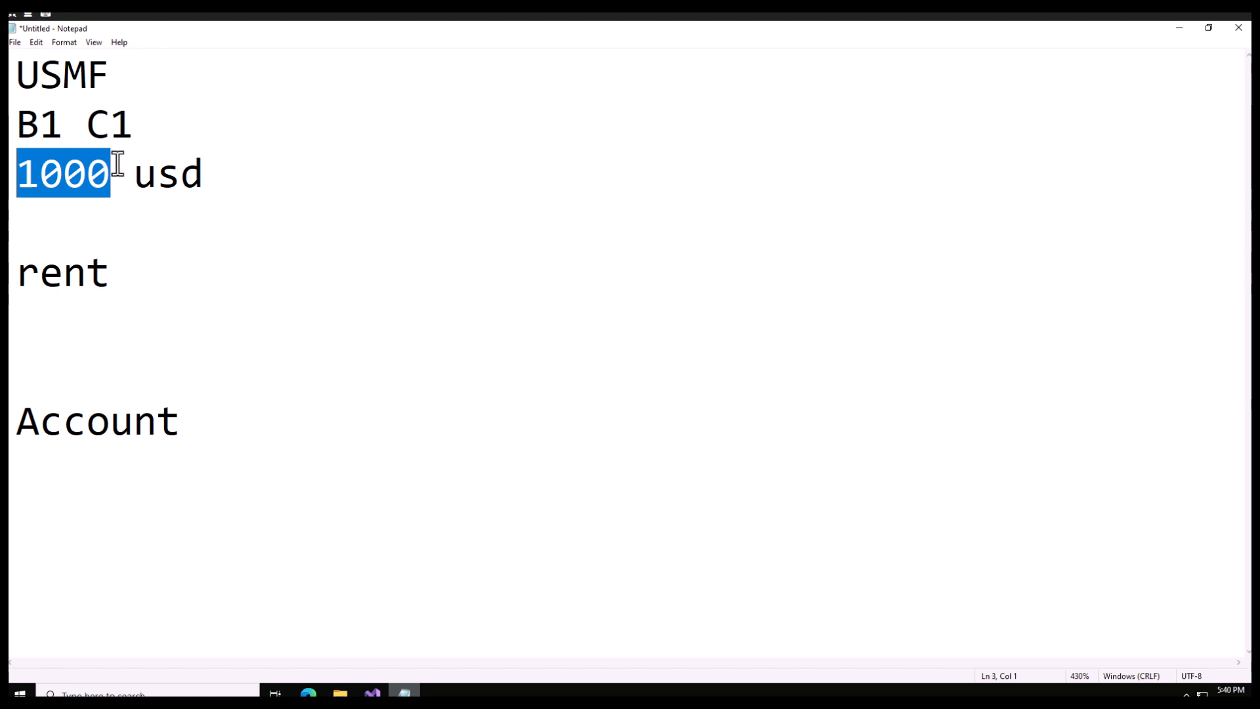
left_click(109, 272)
left_click_drag(132, 128, 93, 127)
left_click_drag(112, 272, 23, 272)
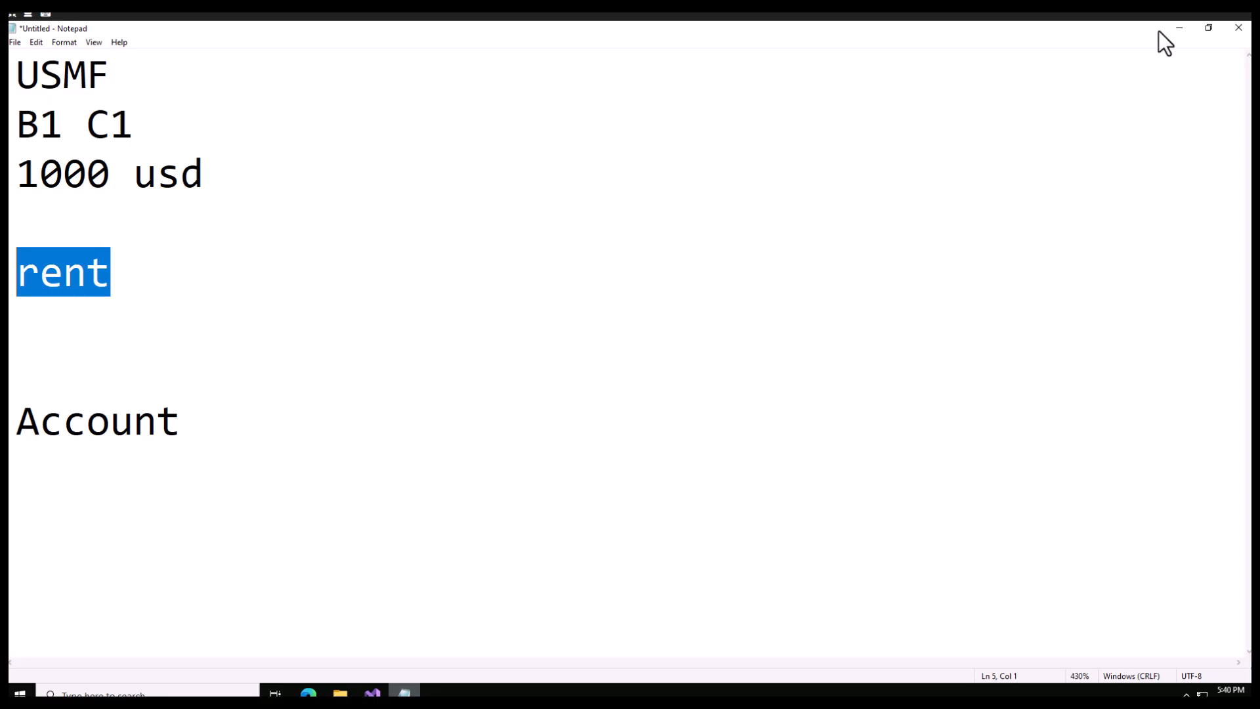
Return to Finance and Operations and create a free text invoice template named Rent with the description "Rent template".
left_click(1179, 28)
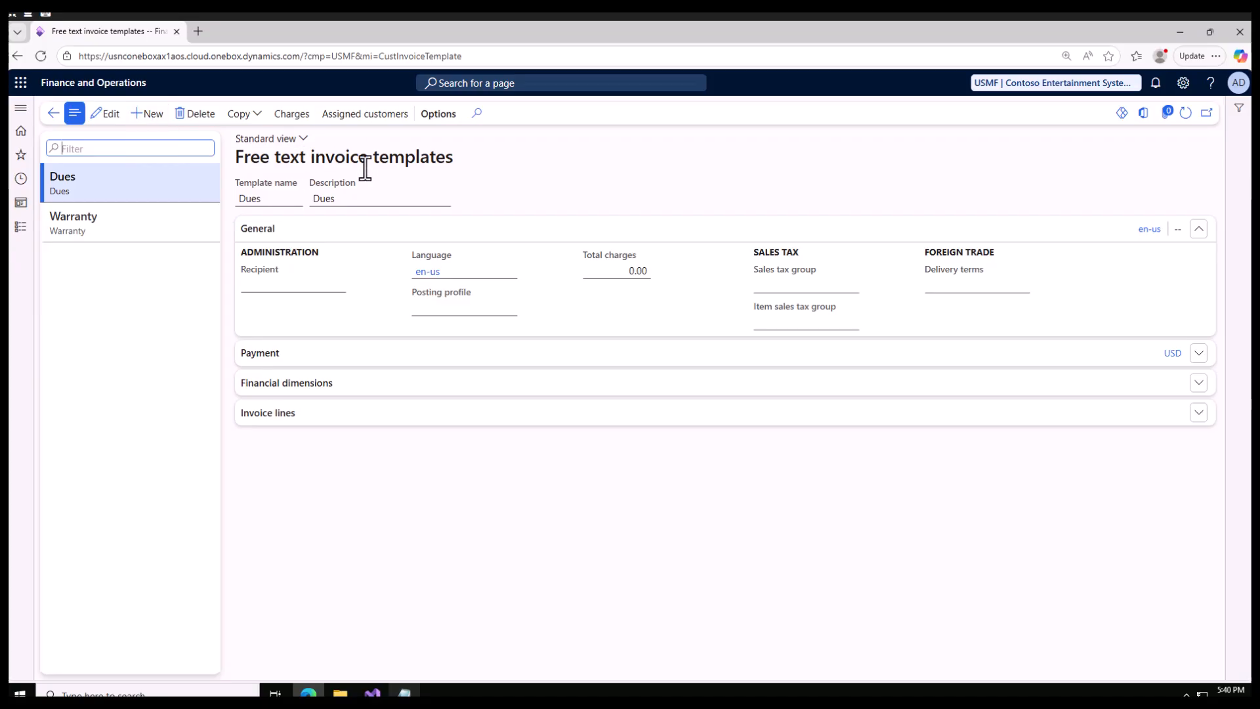
left_click(150, 114)
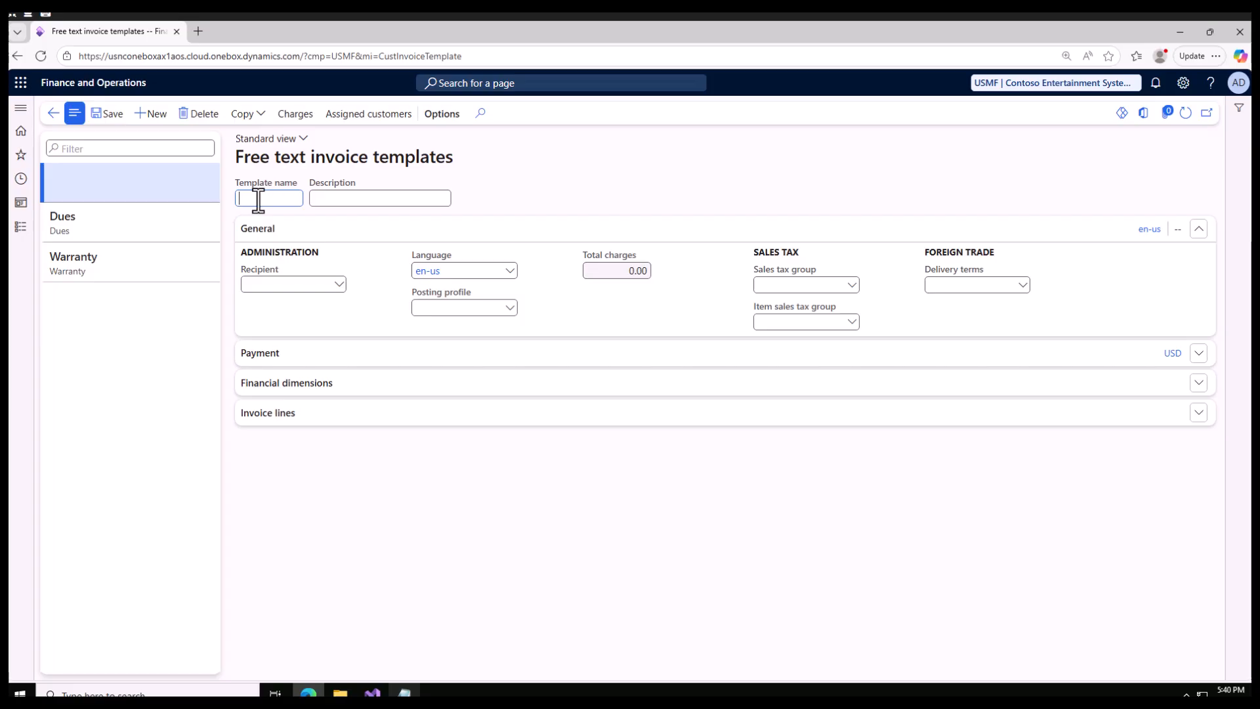
type("Rent")
key("Tab")
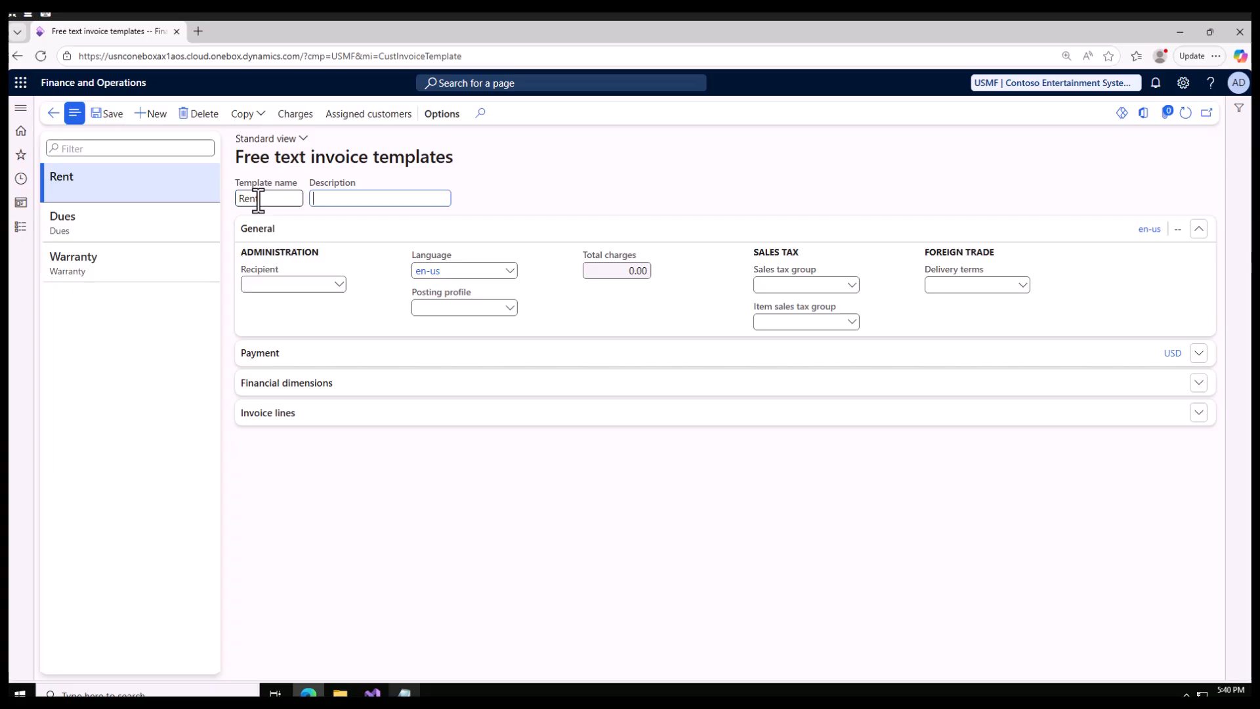
type("Rent template")
Review the recipient choices and the Payment and Financial dimensions sections of the Rent template.
left_click(340, 289)
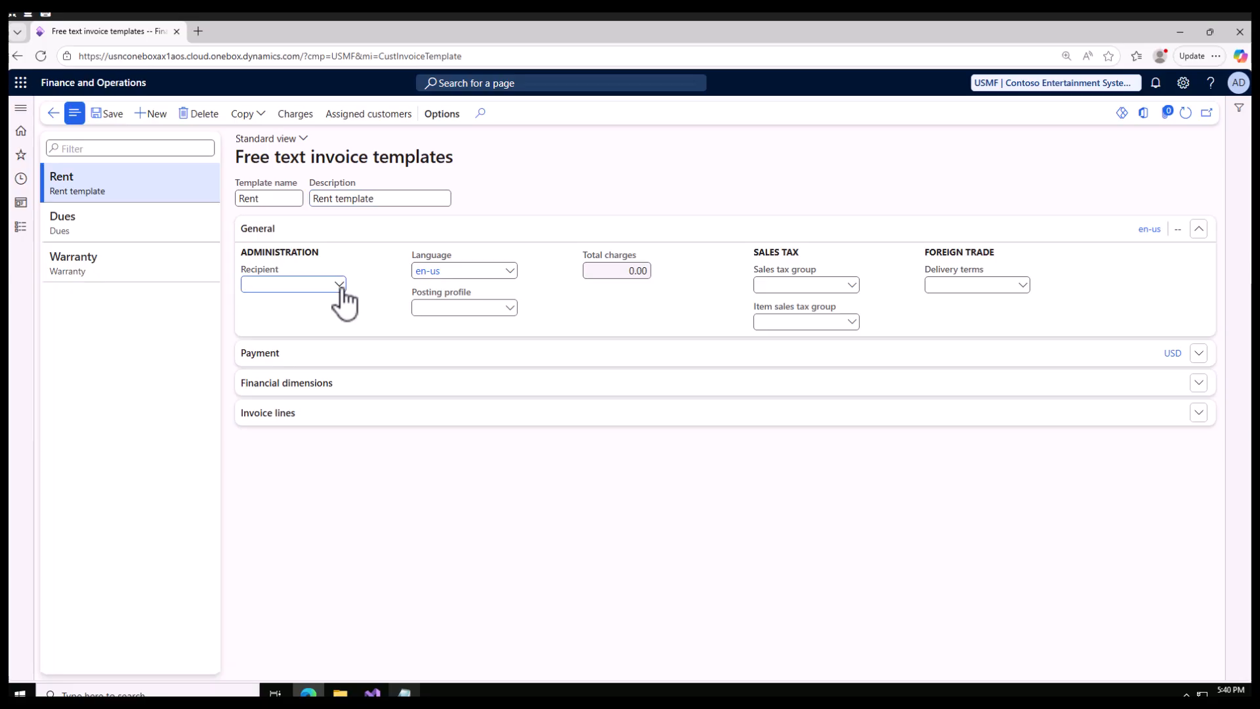
left_click(339, 284)
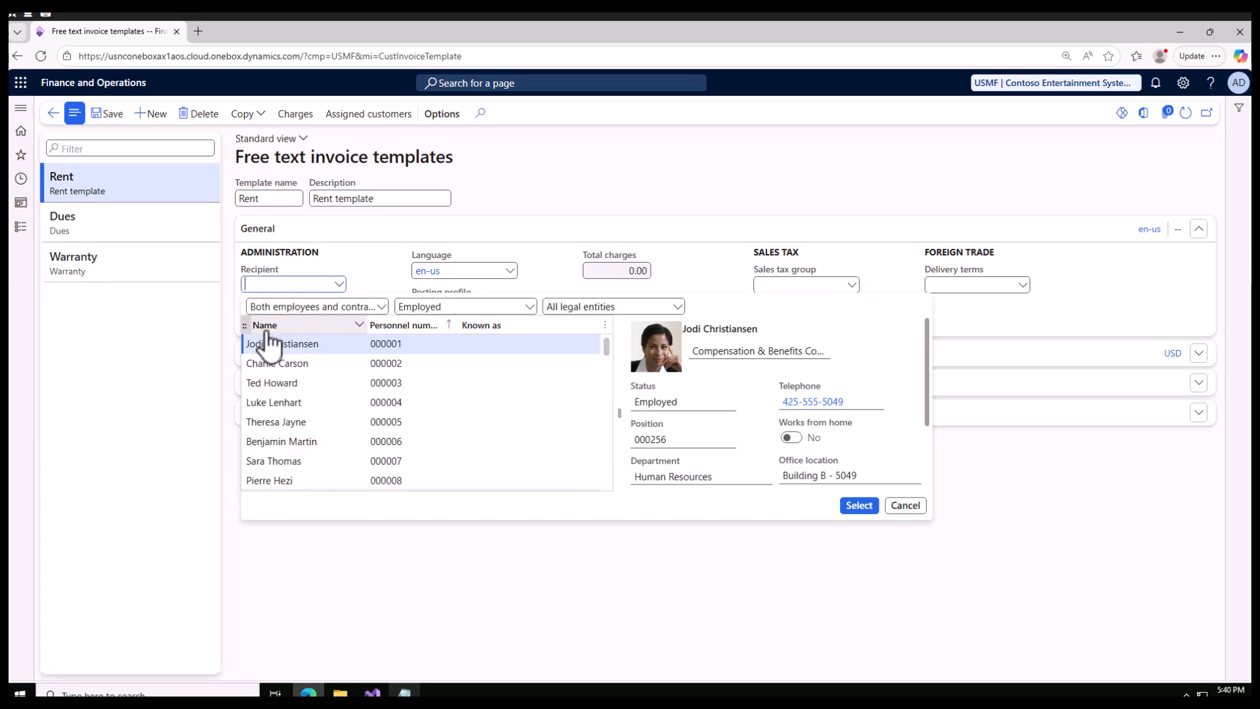
left_click(116, 392)
left_click(341, 284)
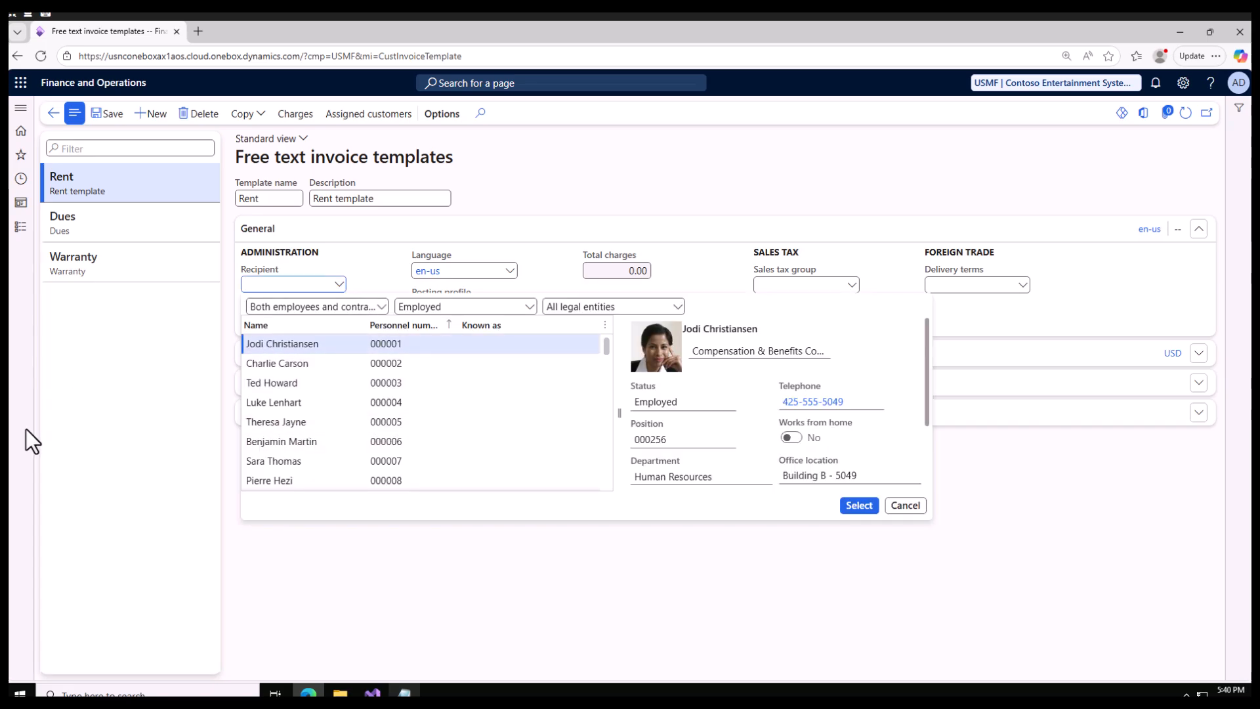
left_click(84, 466)
left_click(286, 359)
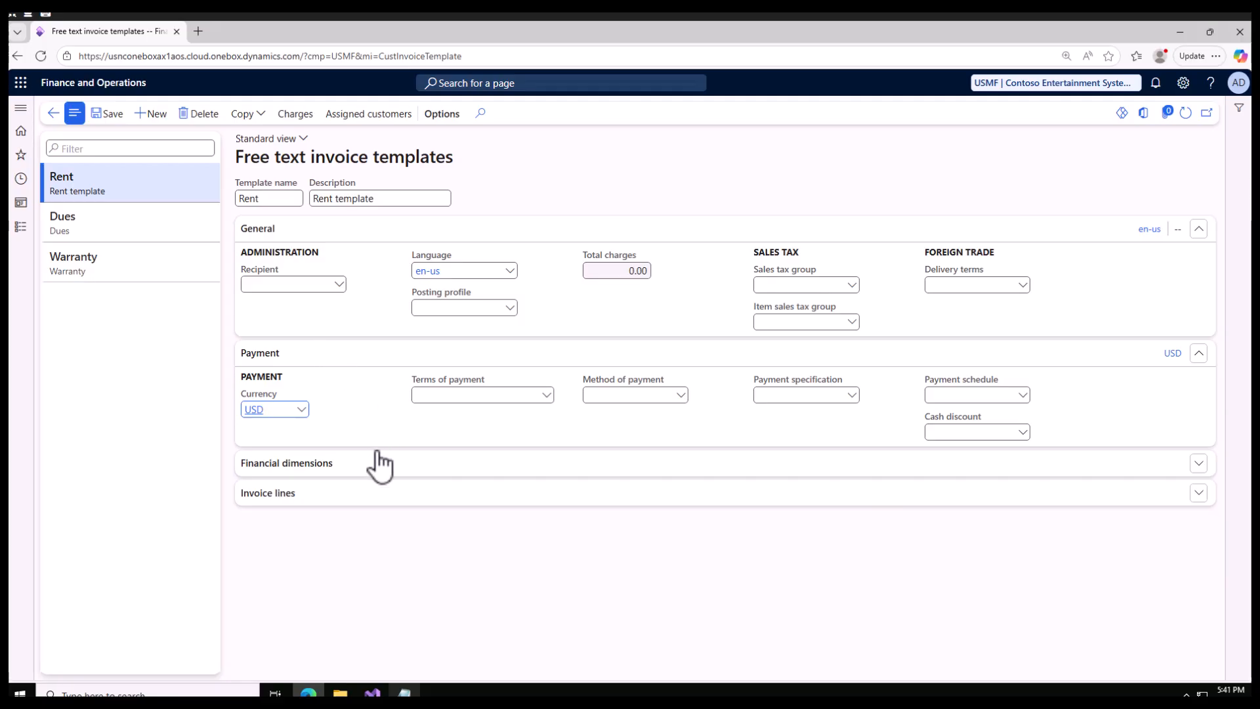
left_click(355, 468)
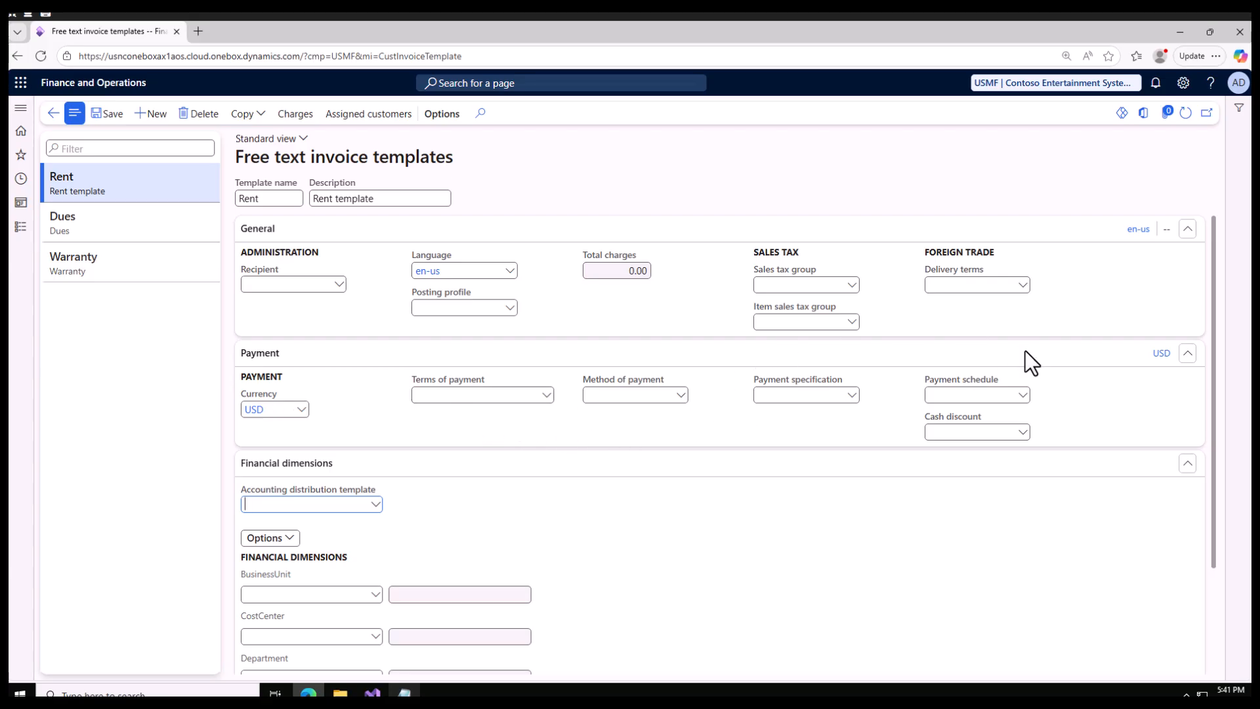
Collapse the General, Payment and Financial dimensions sections of the Rent template and expand its Invoice lines.
left_click(1187, 229)
left_click(1188, 259)
left_click(1198, 290)
left_click(690, 322)
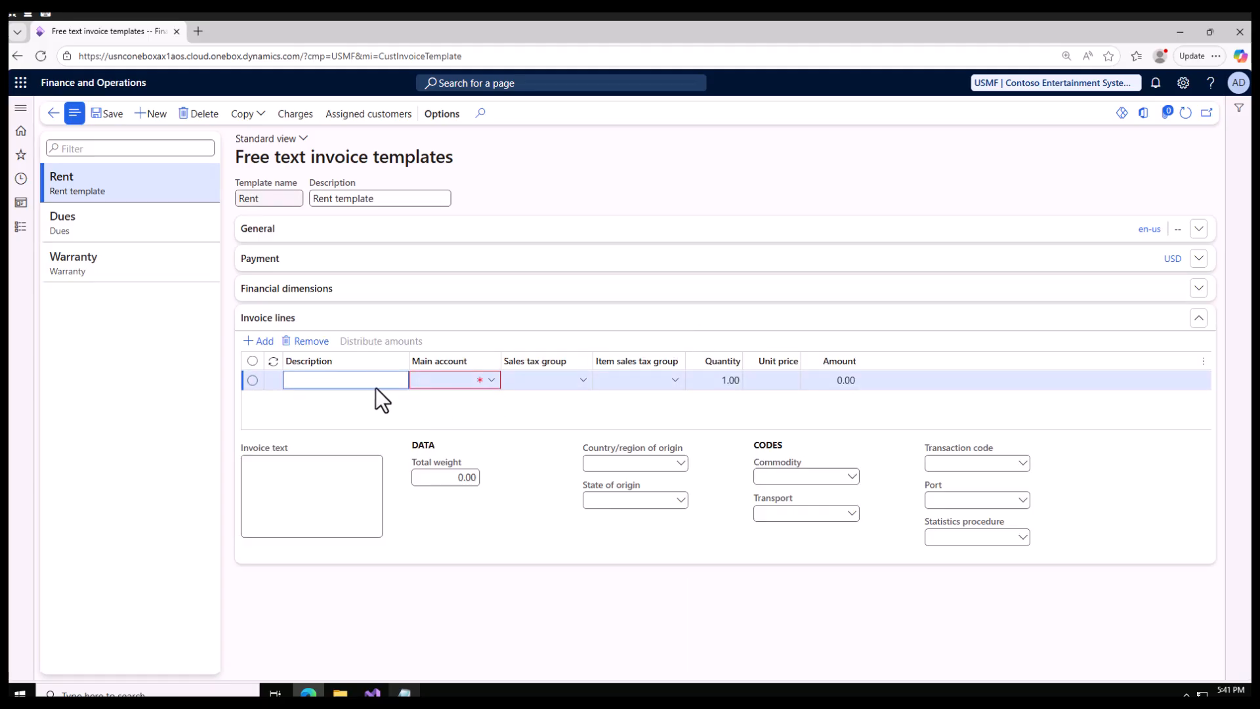
Set the description of the Rent template's first invoice line to "Monthly Rent".
left_click(362, 384)
type("Re")
key("BackSpace")
key("BackSpace")
type("Month")
type("ly Rent")
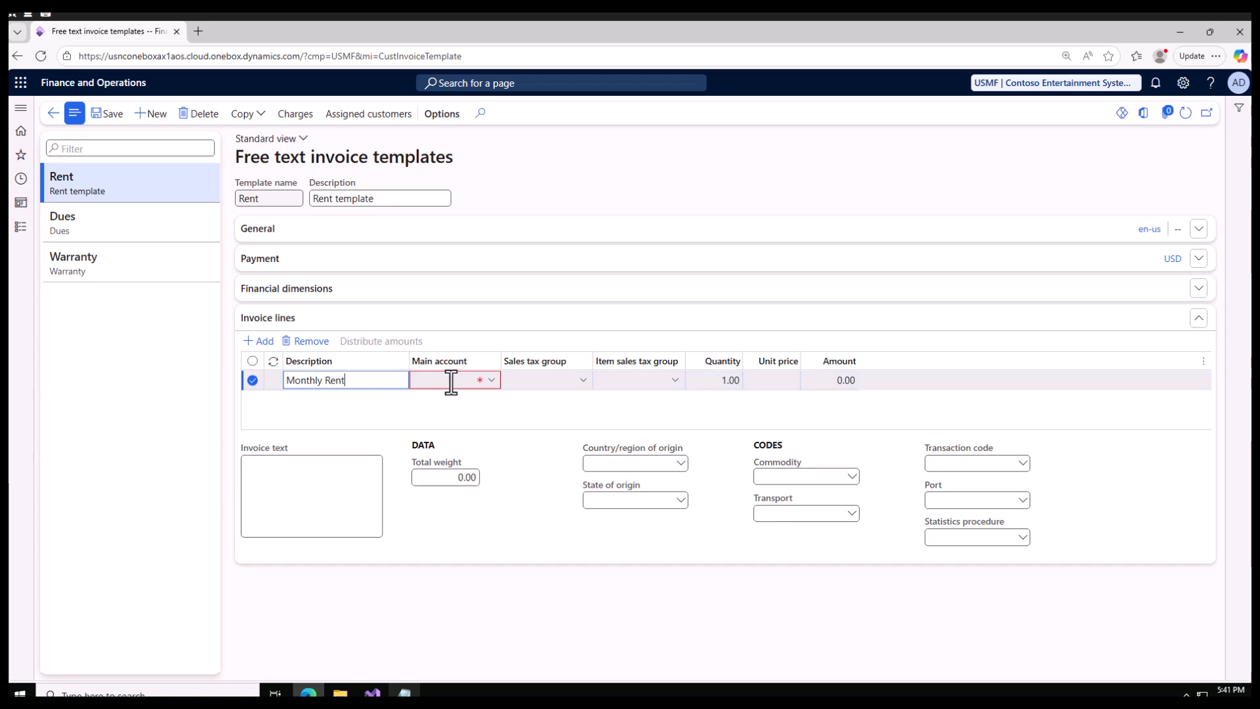
Assign main account 401300 (Other Revenues) to the Monthly Rent invoice line.
left_click(451, 381)
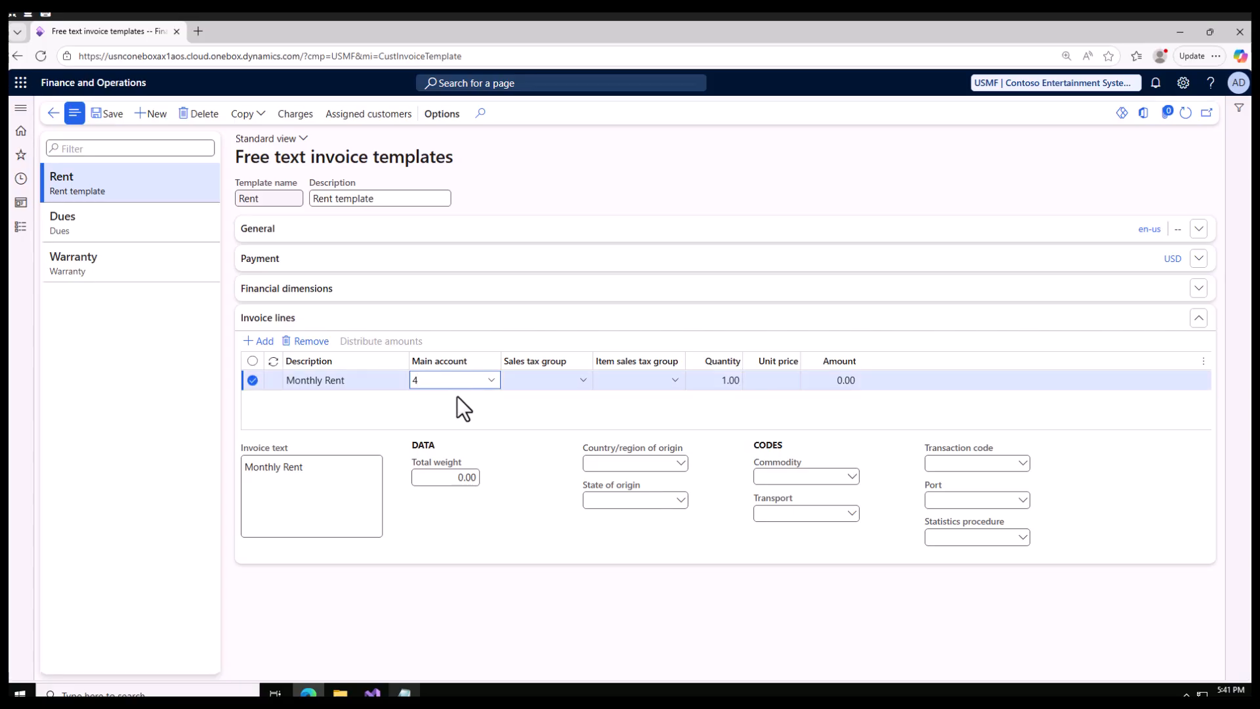
left_click(492, 381)
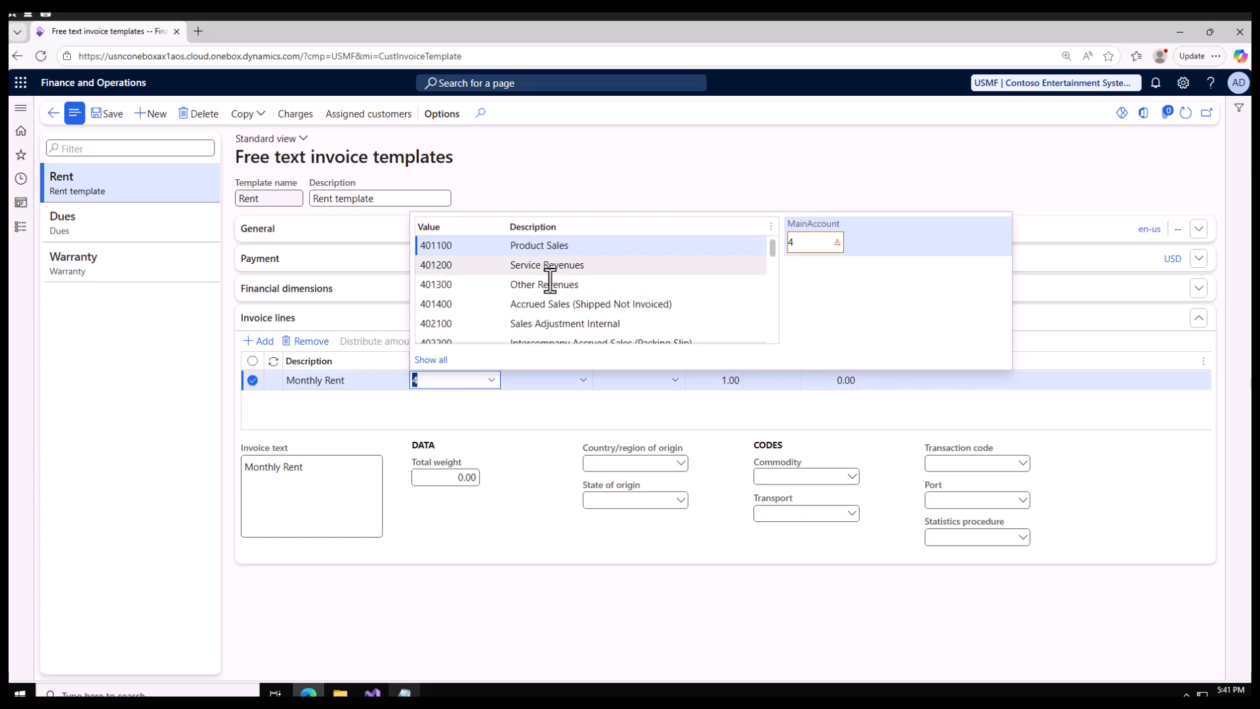
scroll(558, 301, "down", 3)
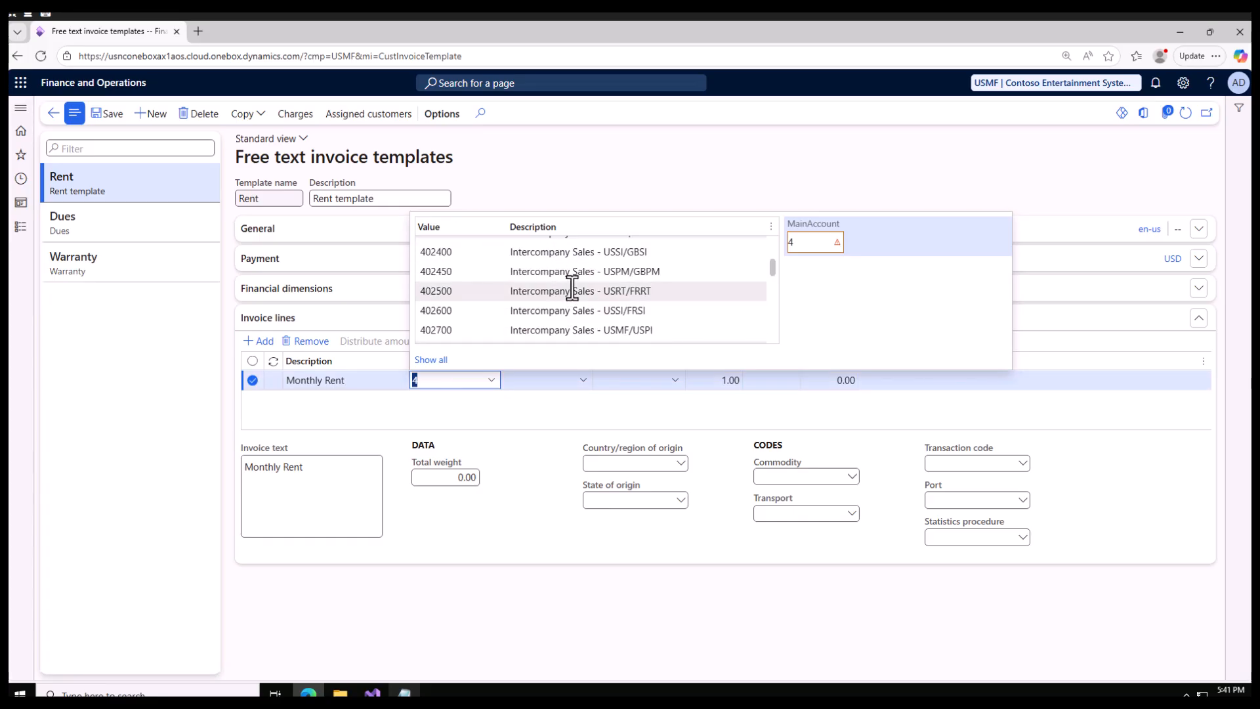
scroll(571, 310, "down", 5)
scroll(571, 316, "up", 5)
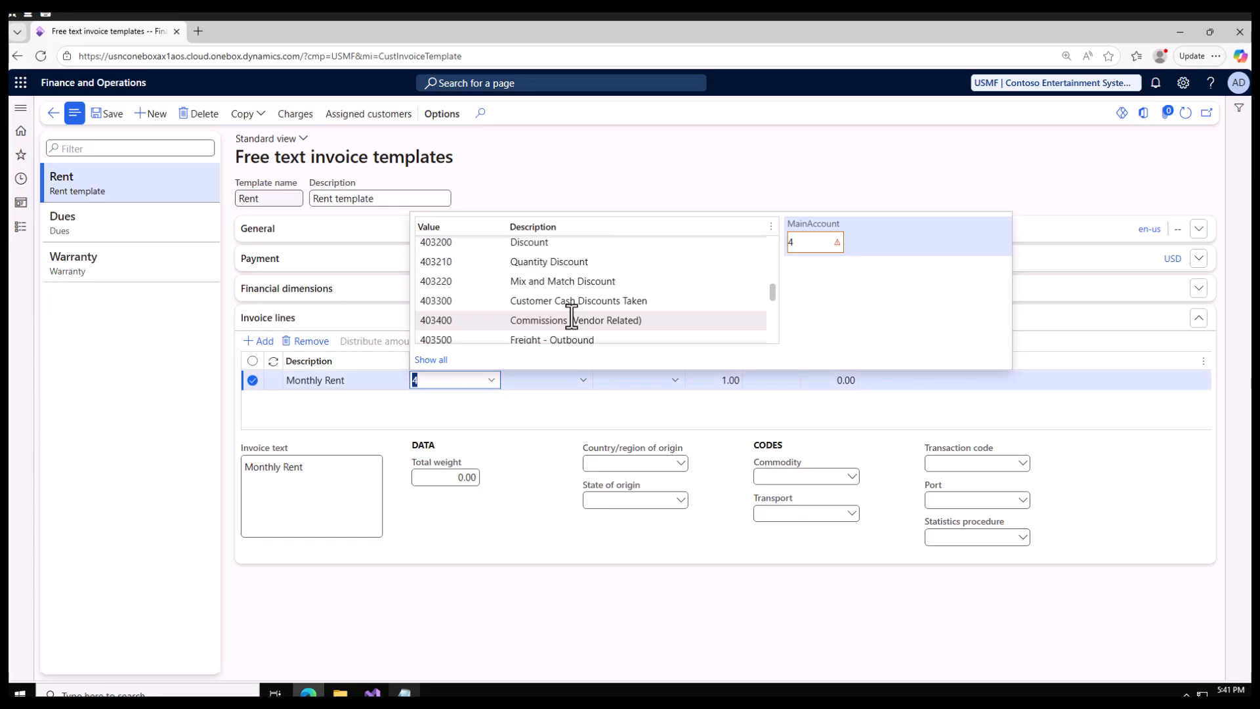
scroll(648, 296, "up", 3)
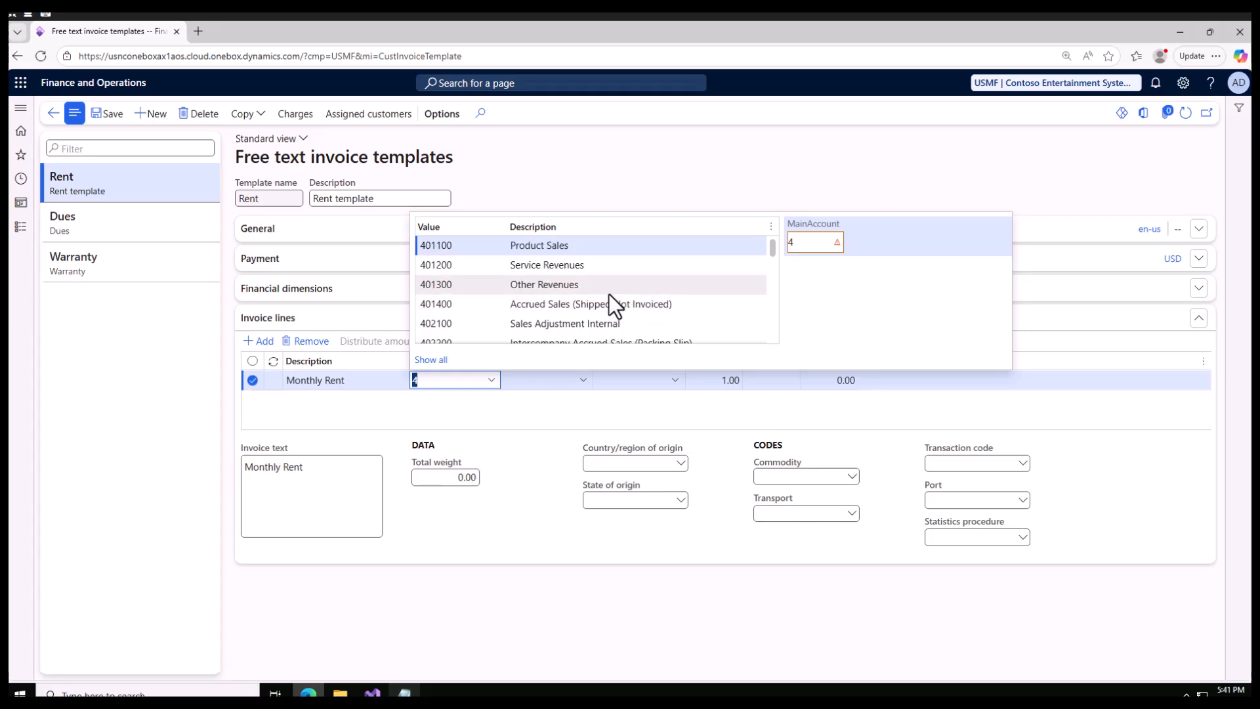
left_click(594, 286)
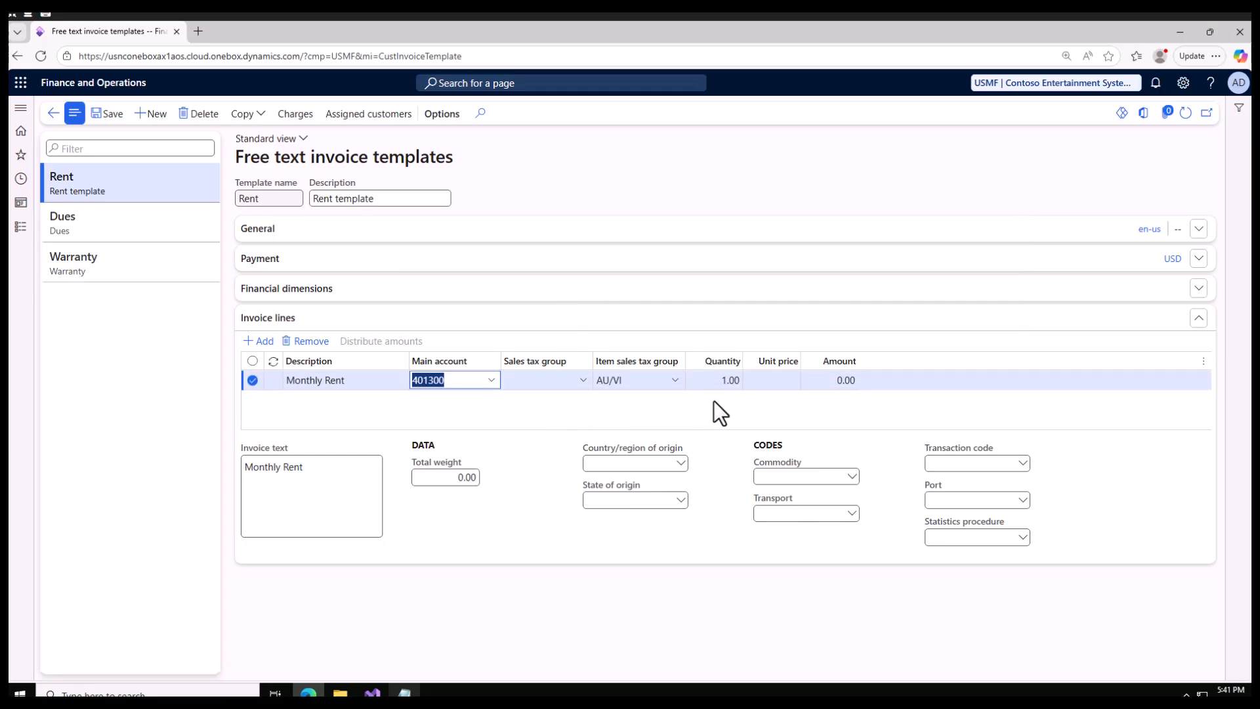
Set the Monthly Rent line's unit price to 1000 and save the Rent template.
left_click(723, 380)
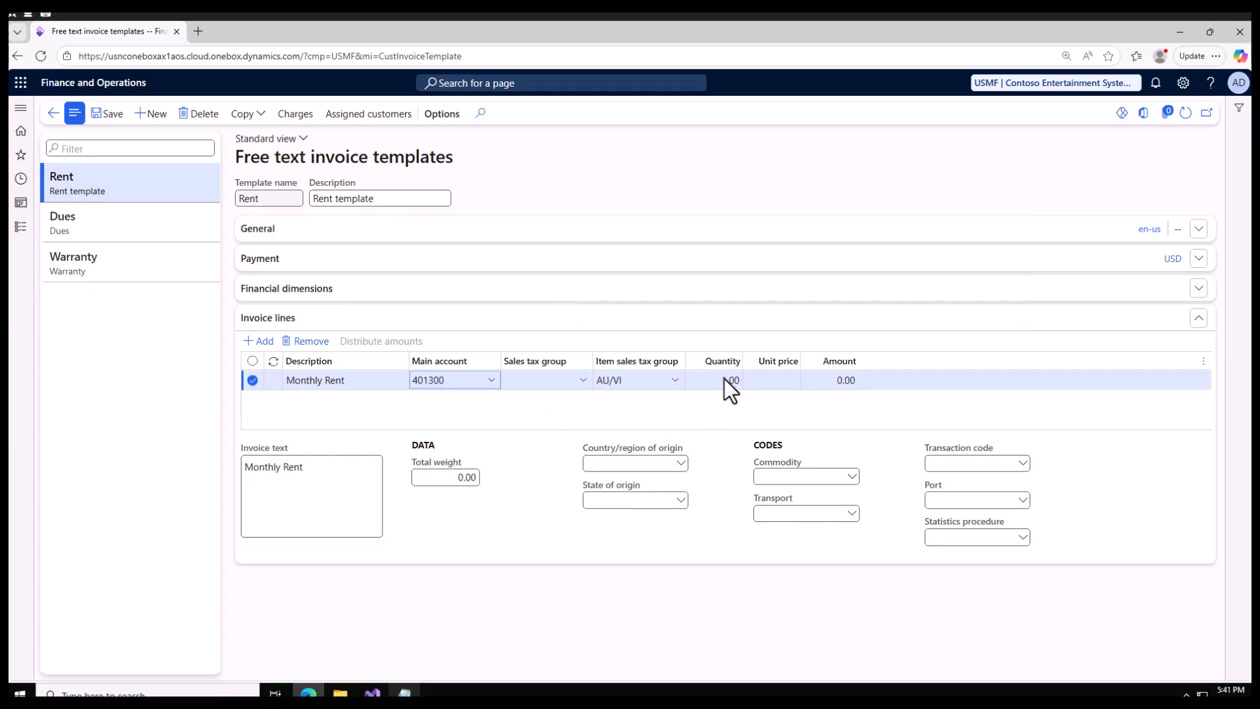
left_click(762, 382)
mouse_move(795, 360)
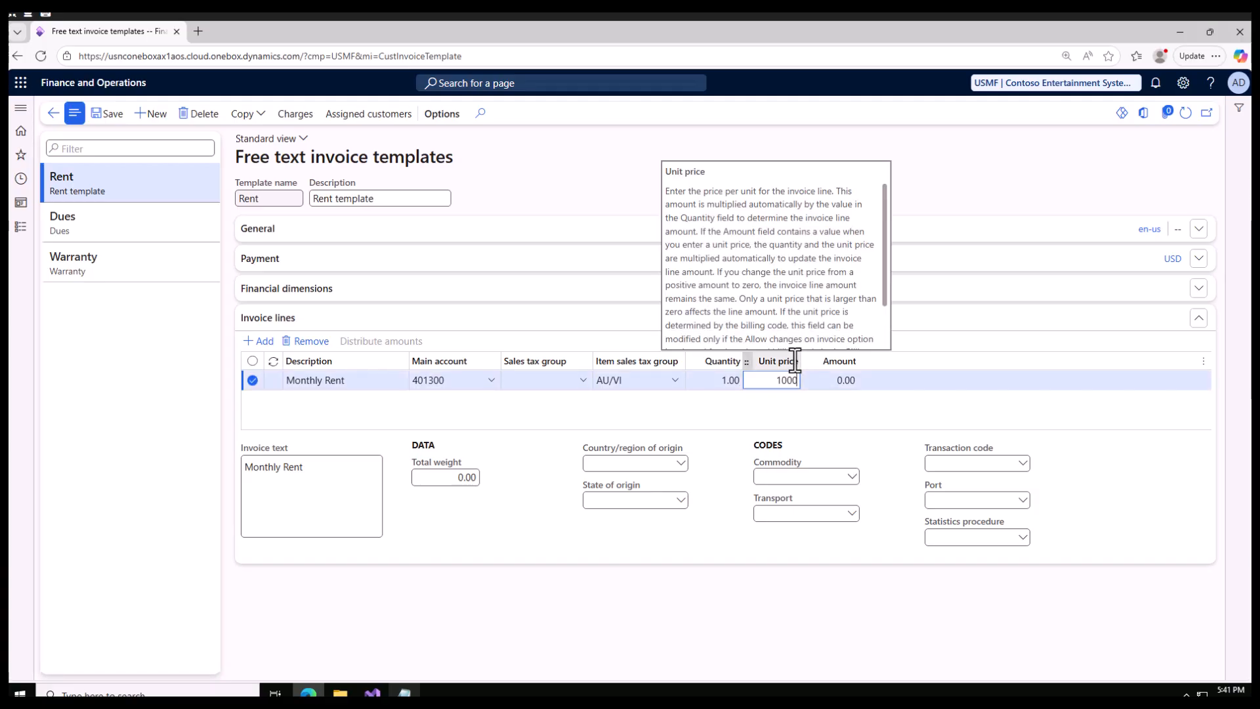
left_click(97, 112)
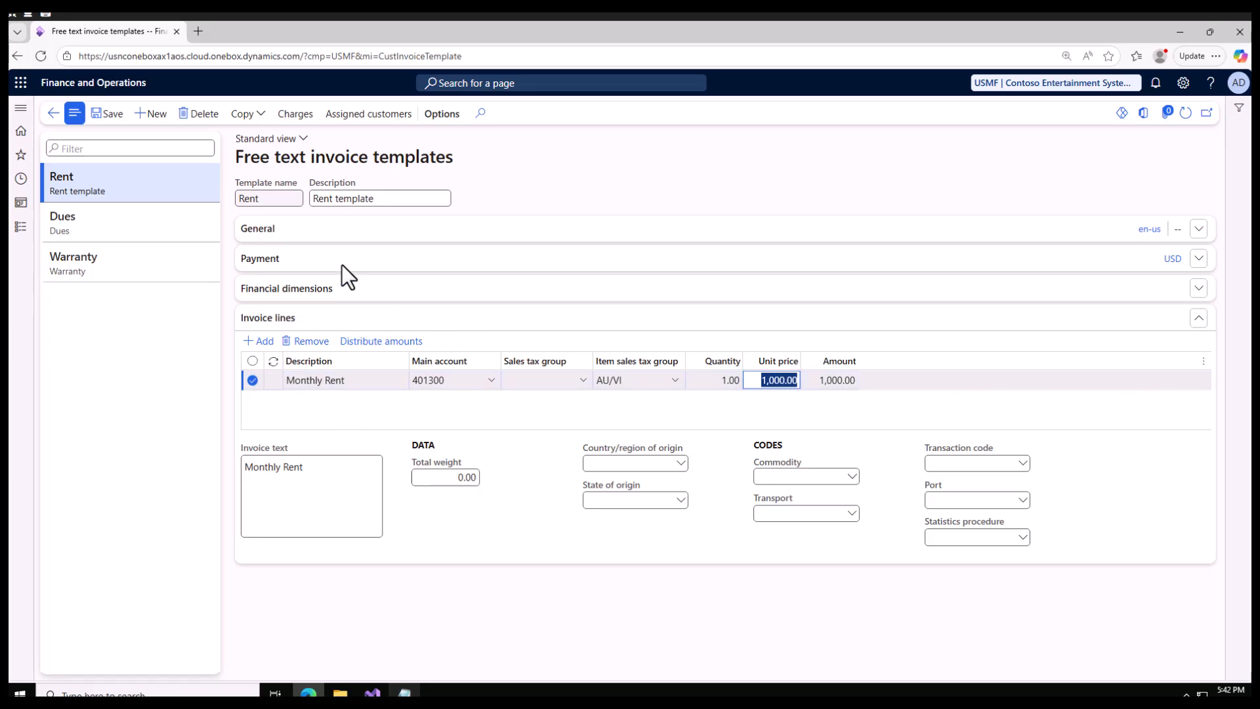
Check the customer entry in the Notepad notes and review which customers are assigned to the Rent template.
left_click(406, 692)
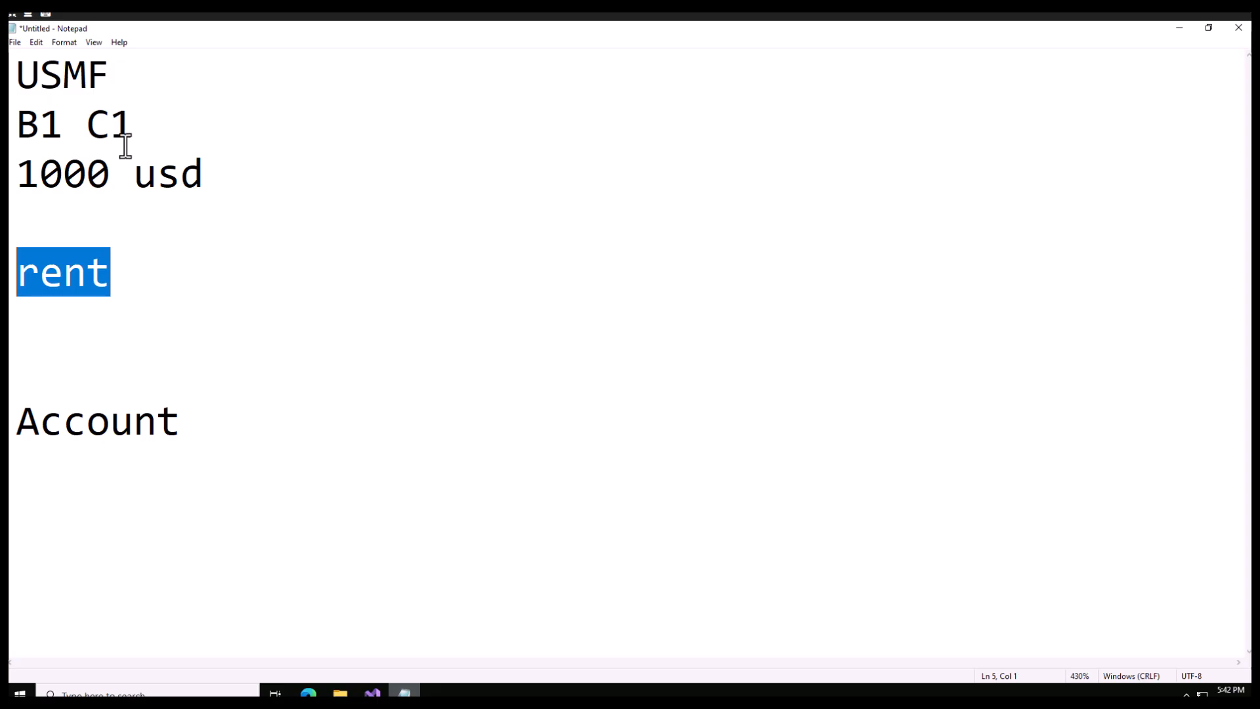
left_click(1178, 28)
left_click(365, 116)
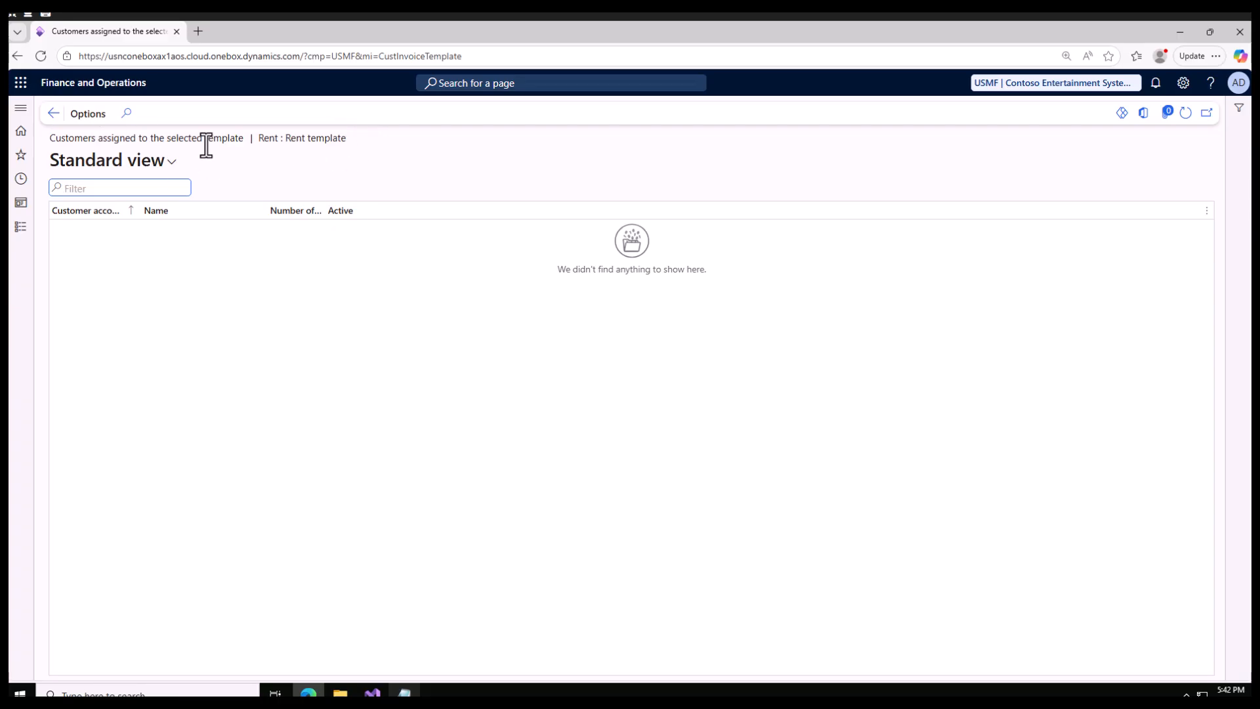
left_click(53, 114)
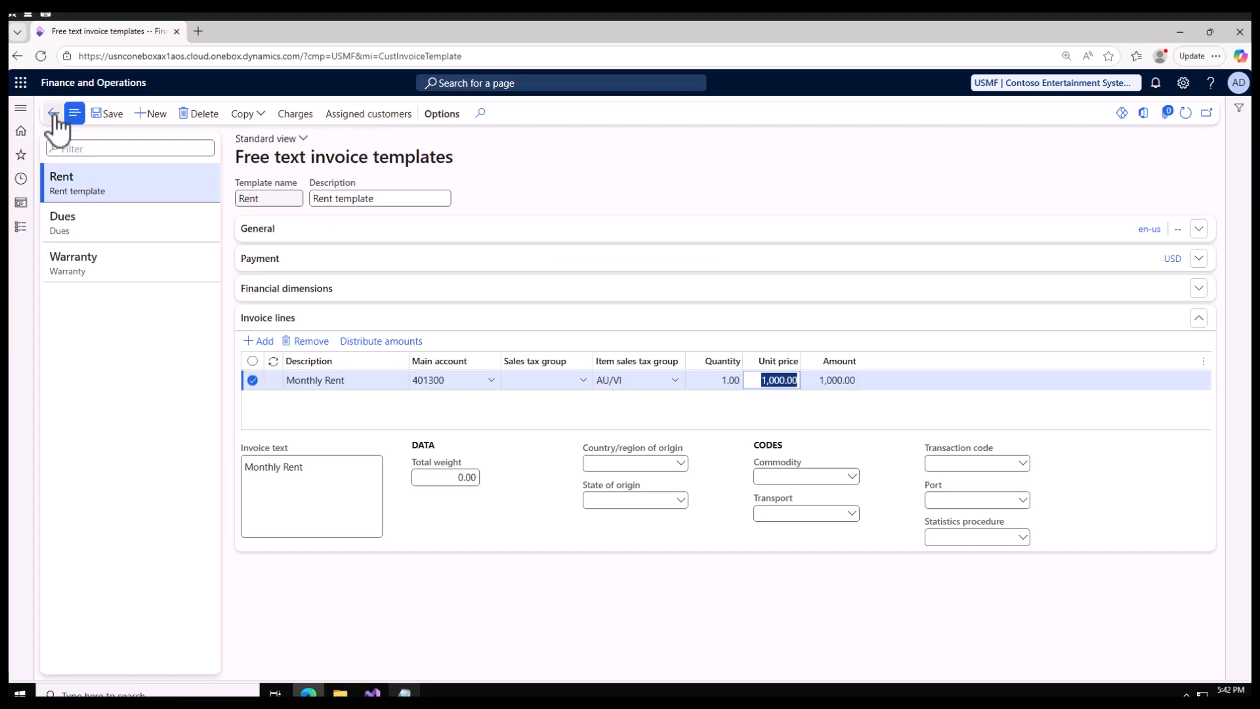
Open the list of all customers in Accounts receivable.
left_click(21, 227)
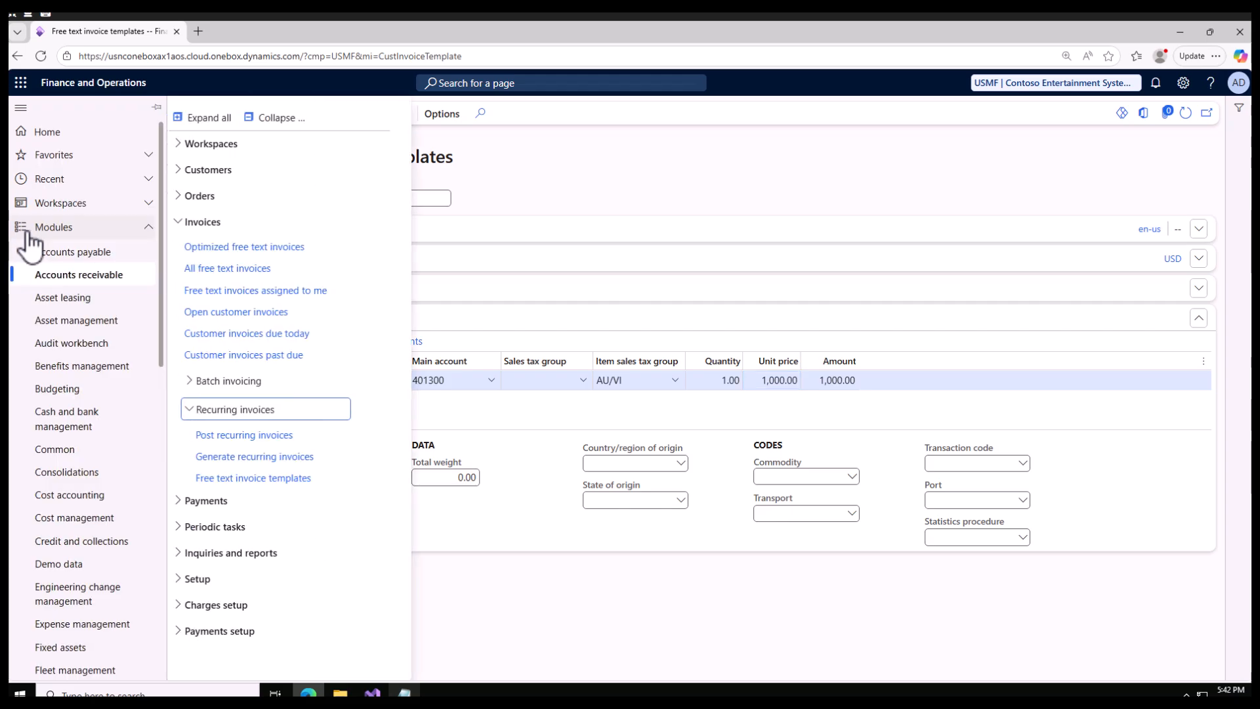
left_click(197, 169)
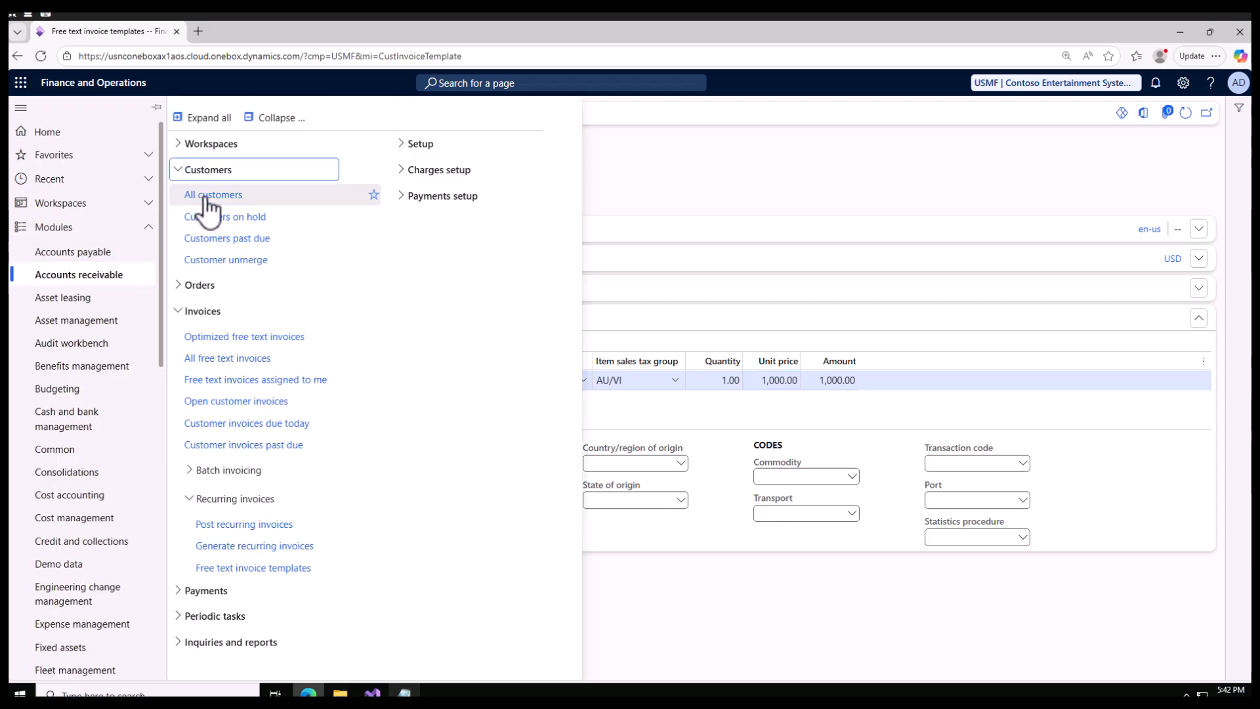
left_click(209, 195)
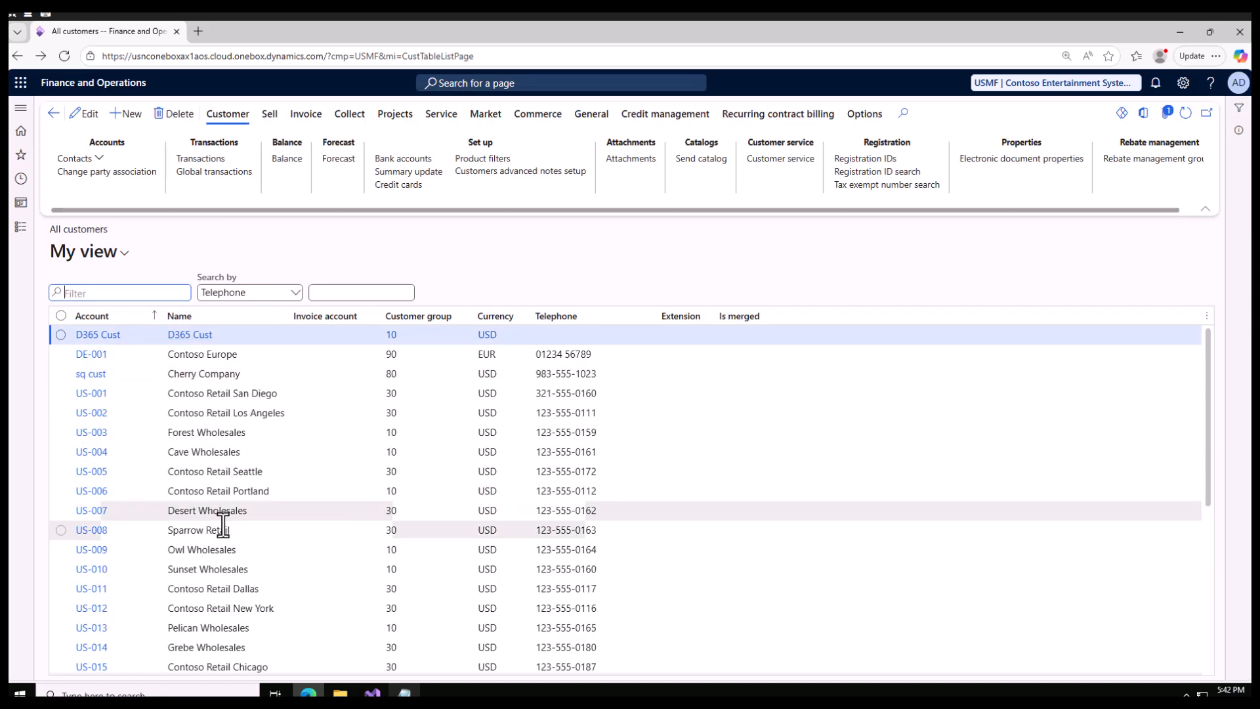
Select the customer Desert Wholesales and open its recurring invoices setup.
left_click(263, 513)
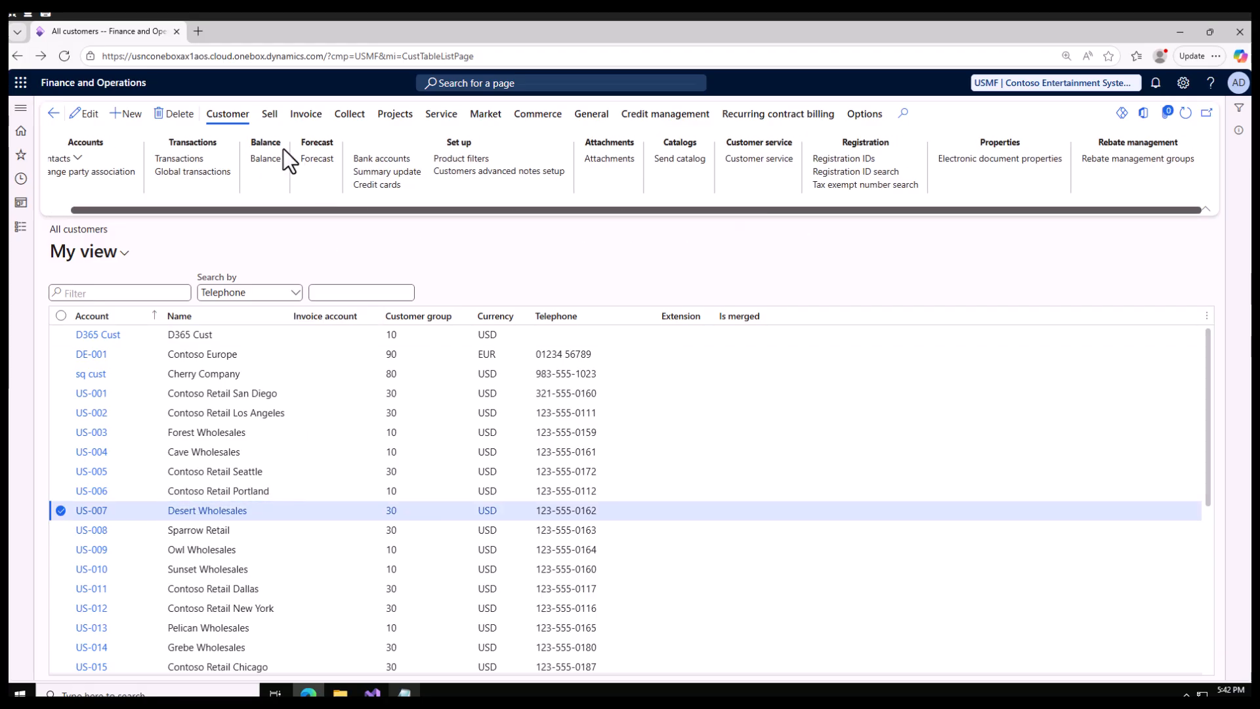
left_click(270, 115)
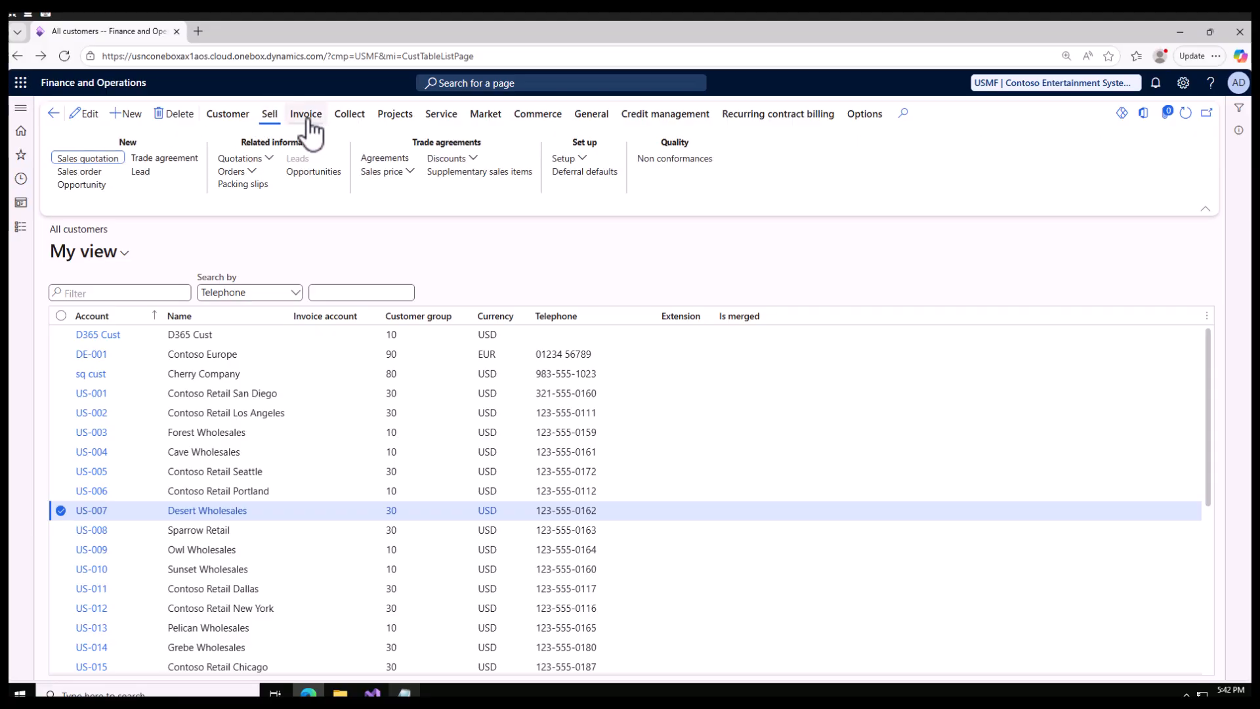
left_click(306, 114)
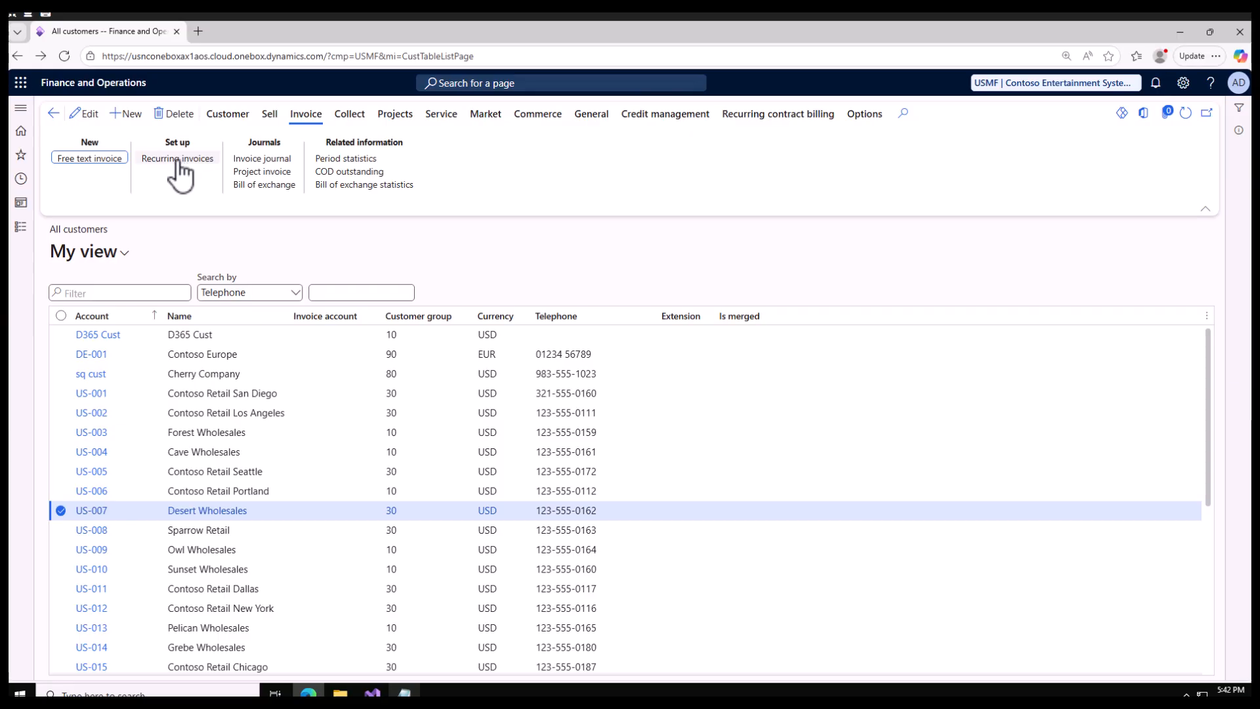
left_click(93, 161)
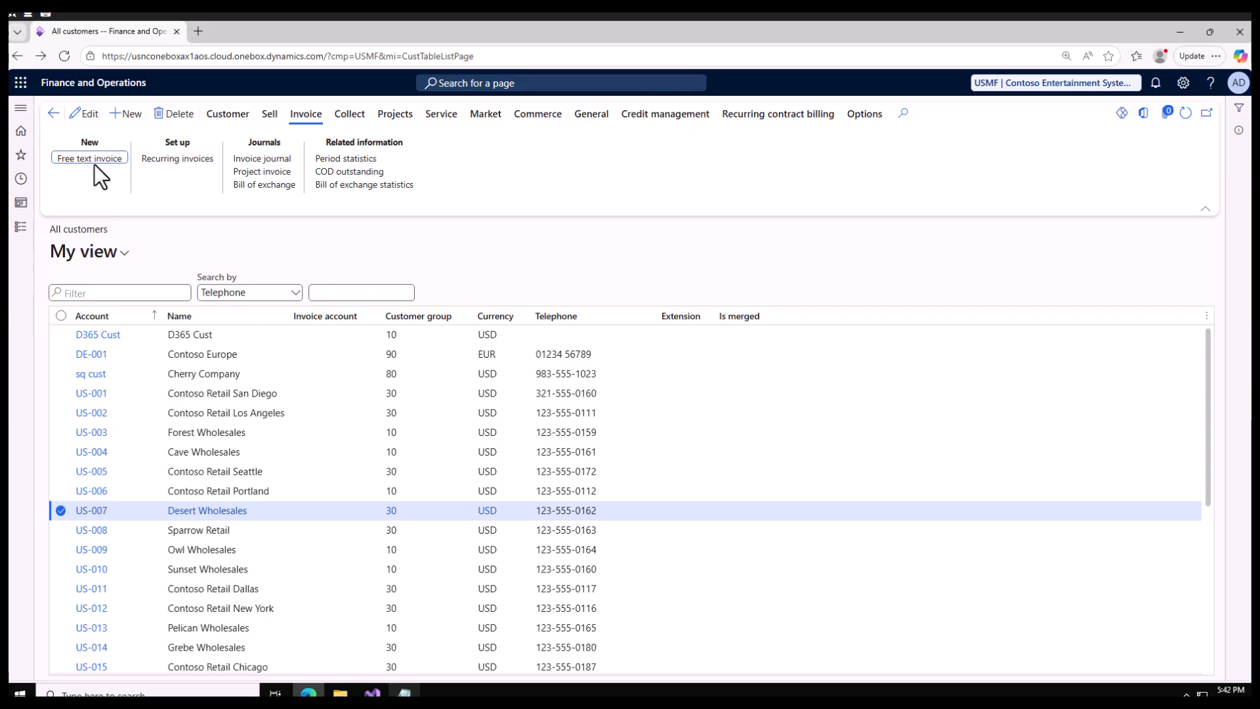
left_click(178, 162)
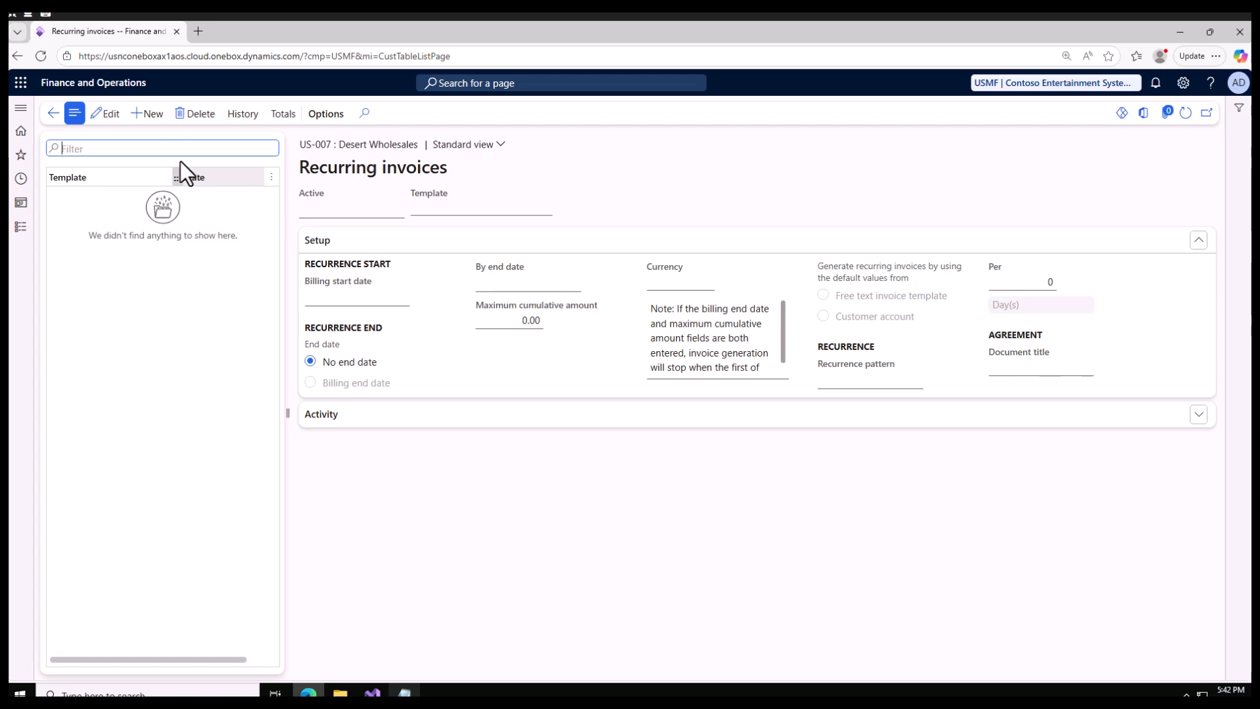
Create a new recurring invoice for Desert Wholesales based on the Rent template.
left_click(155, 117)
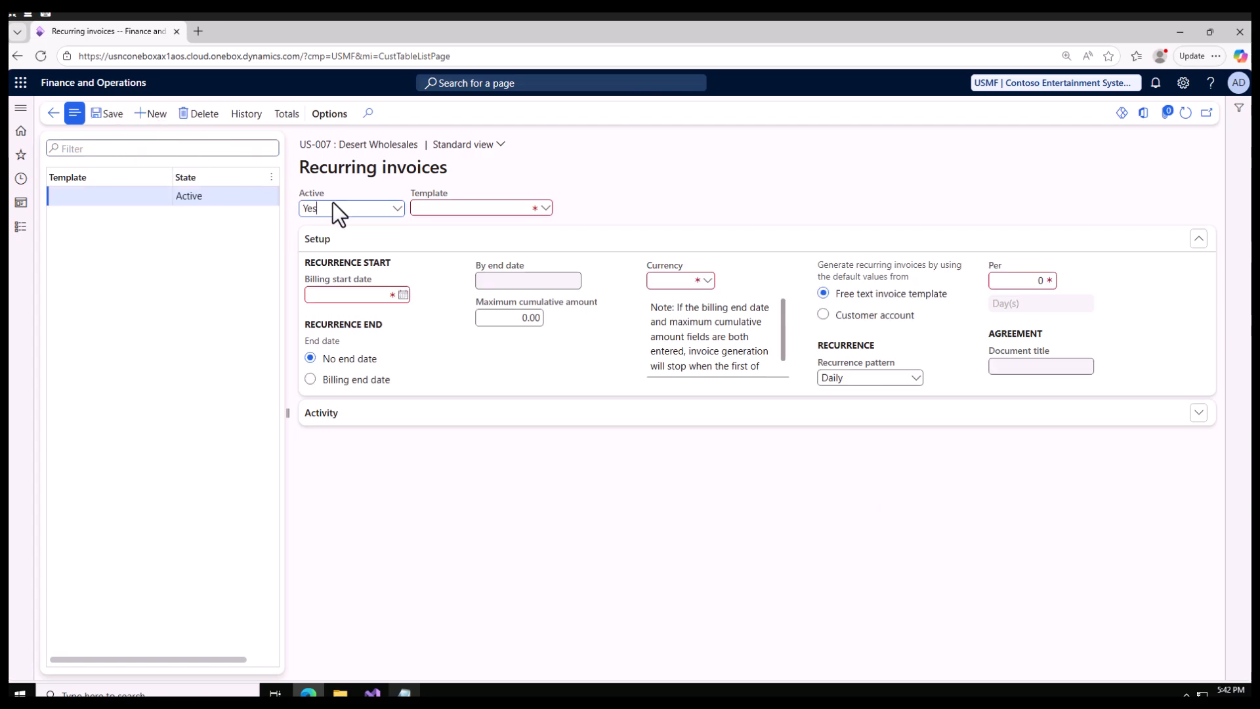
left_click(545, 209)
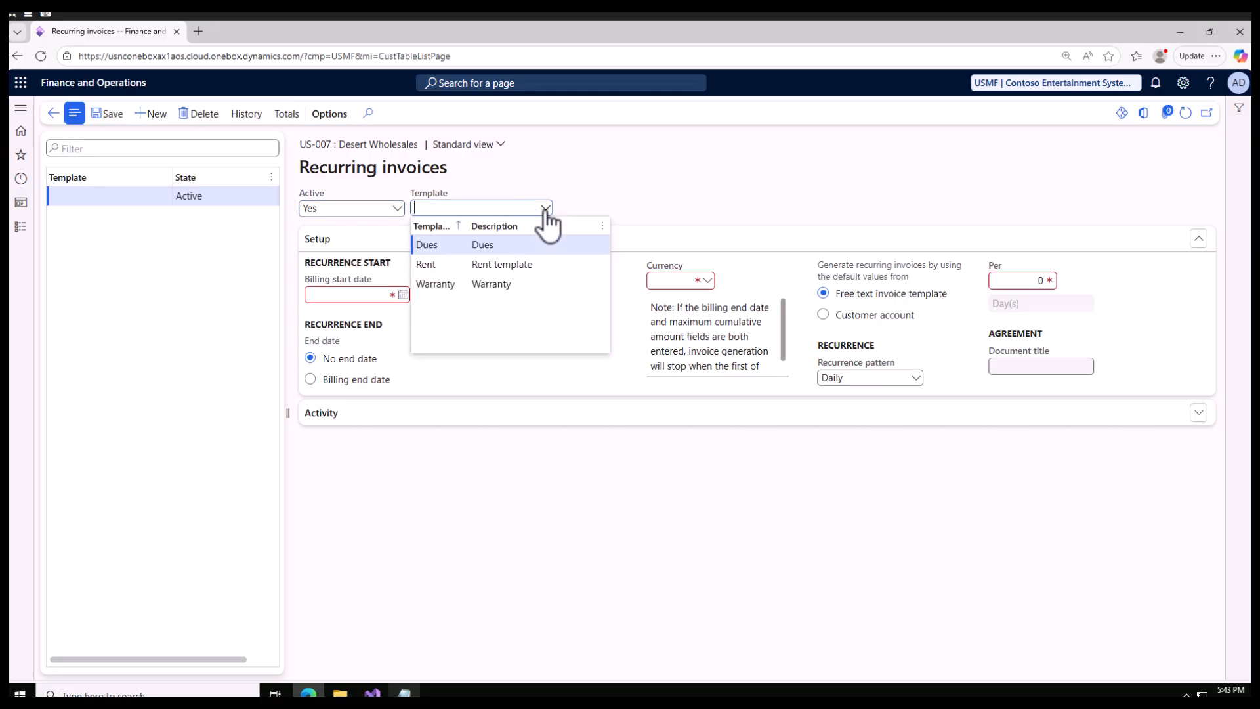
left_click(458, 264)
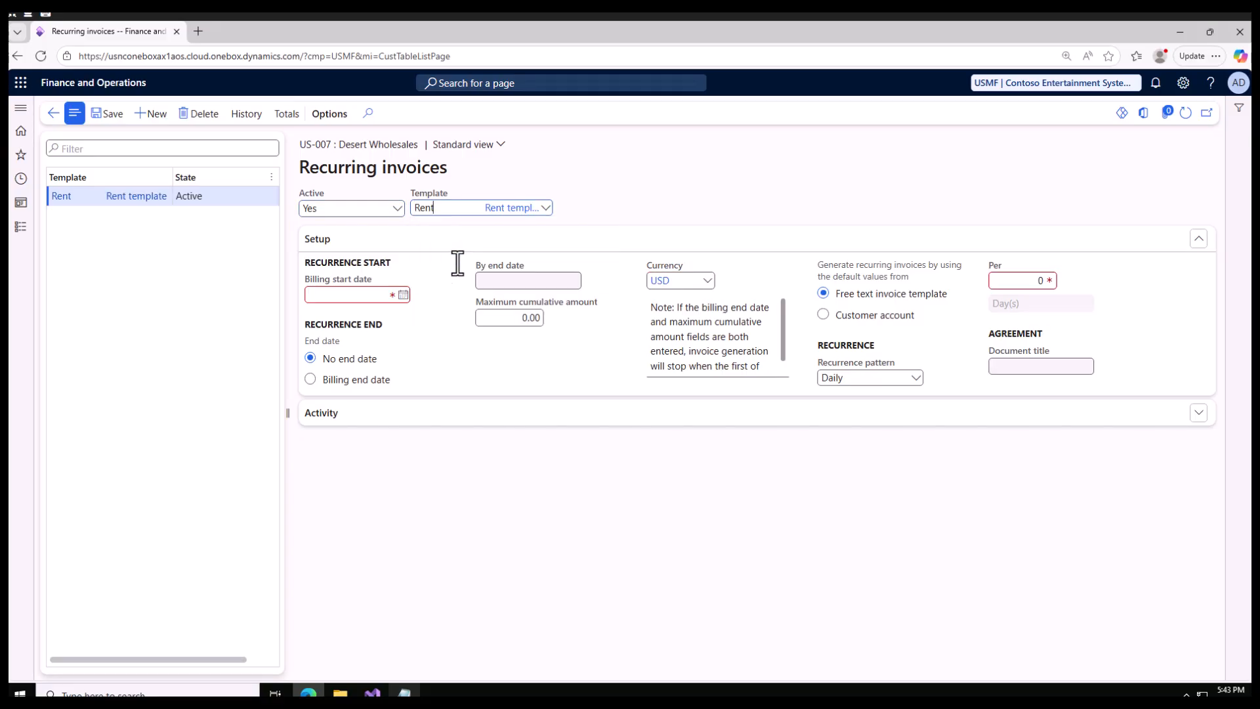
Set the billing start date of the recurring invoice to 4/1/2025.
left_click(353, 297)
left_click(403, 296)
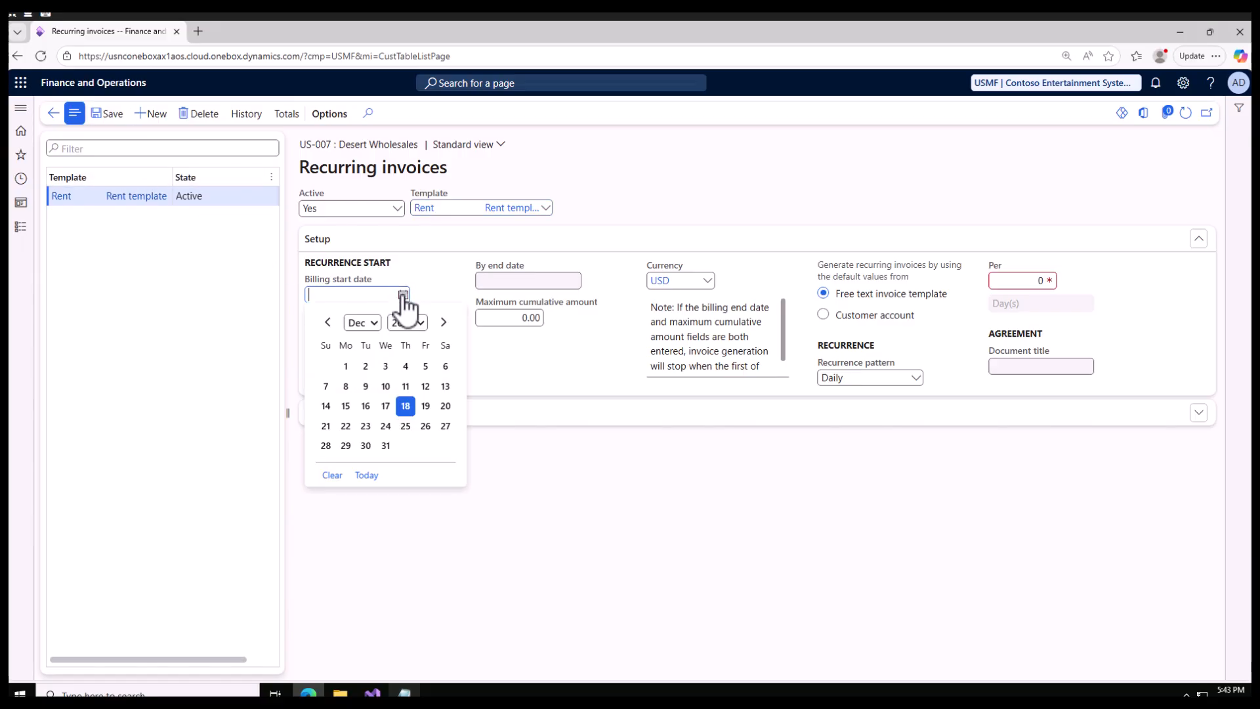
left_click(371, 325)
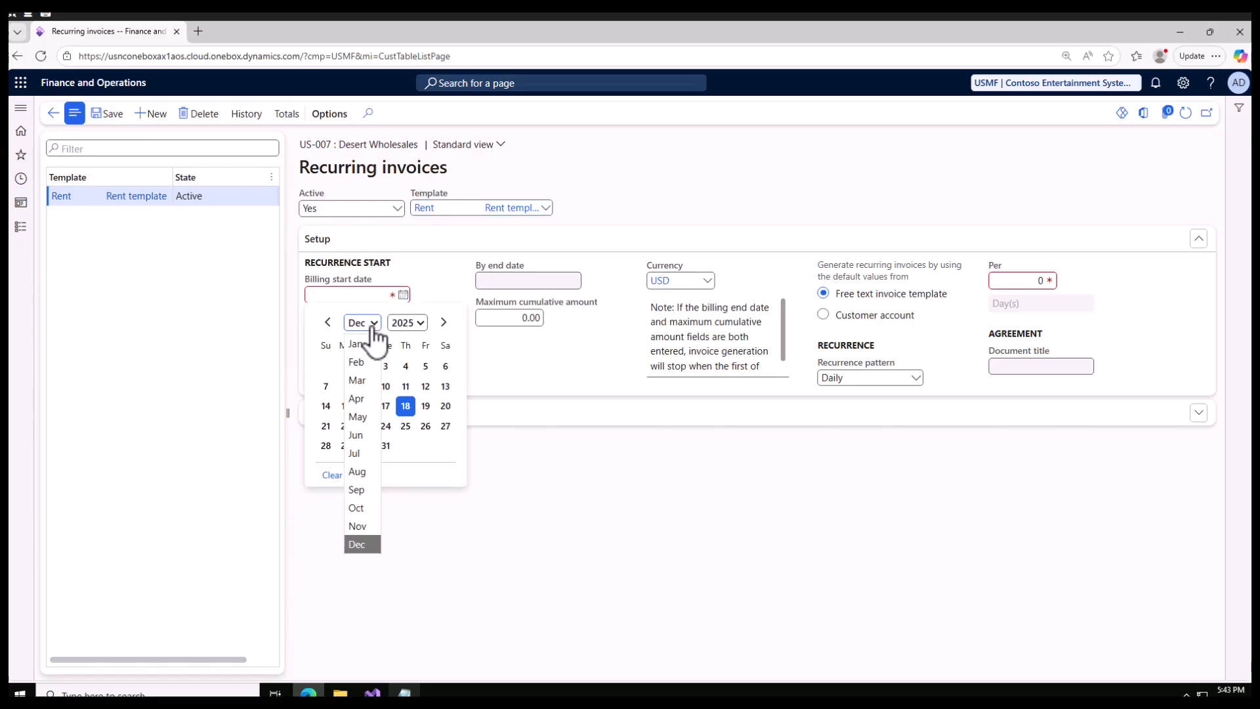
left_click(360, 398)
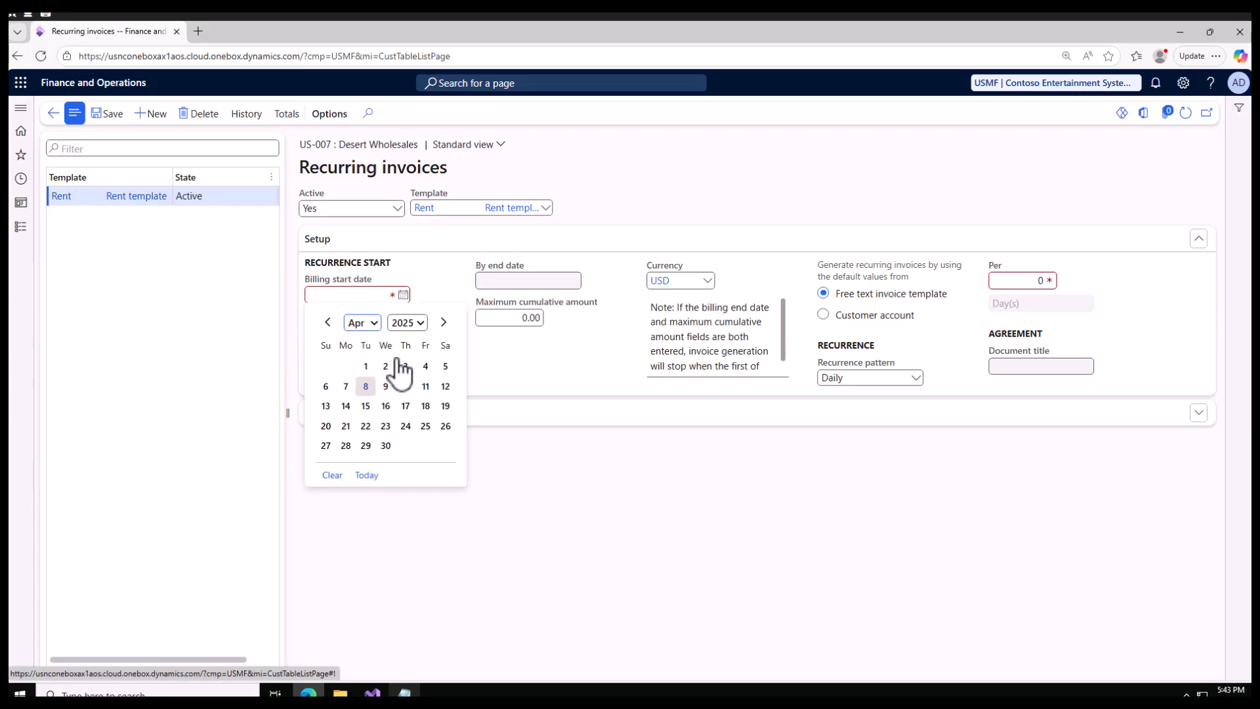
left_click(366, 366)
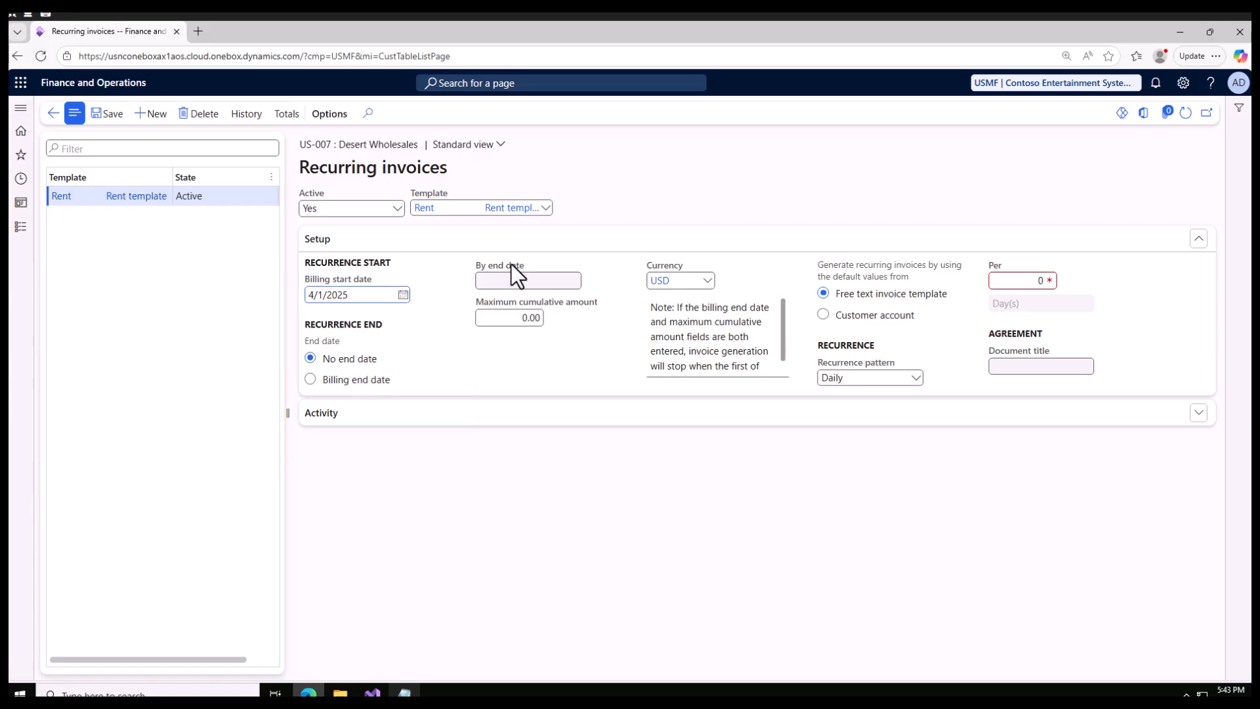
Expand the Activity section, set the recurrence pattern to Monthly per 1 month, and save the recurring invoice.
left_click(353, 407)
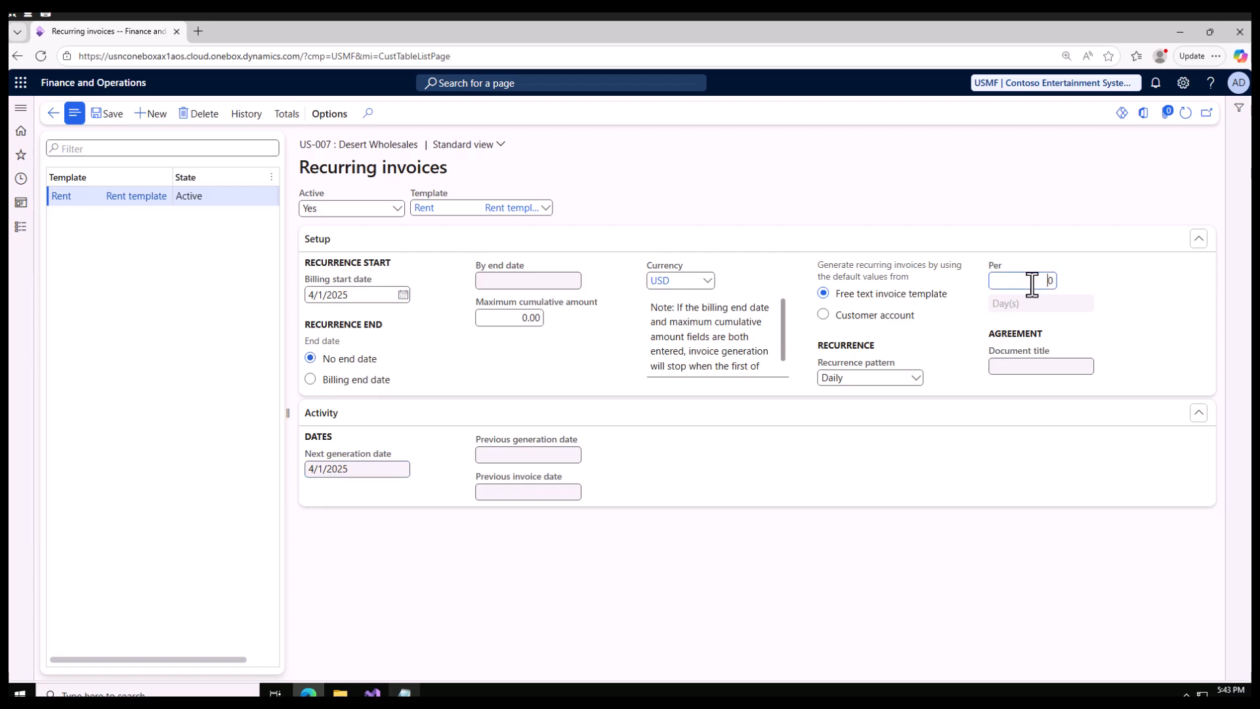
left_click(916, 381)
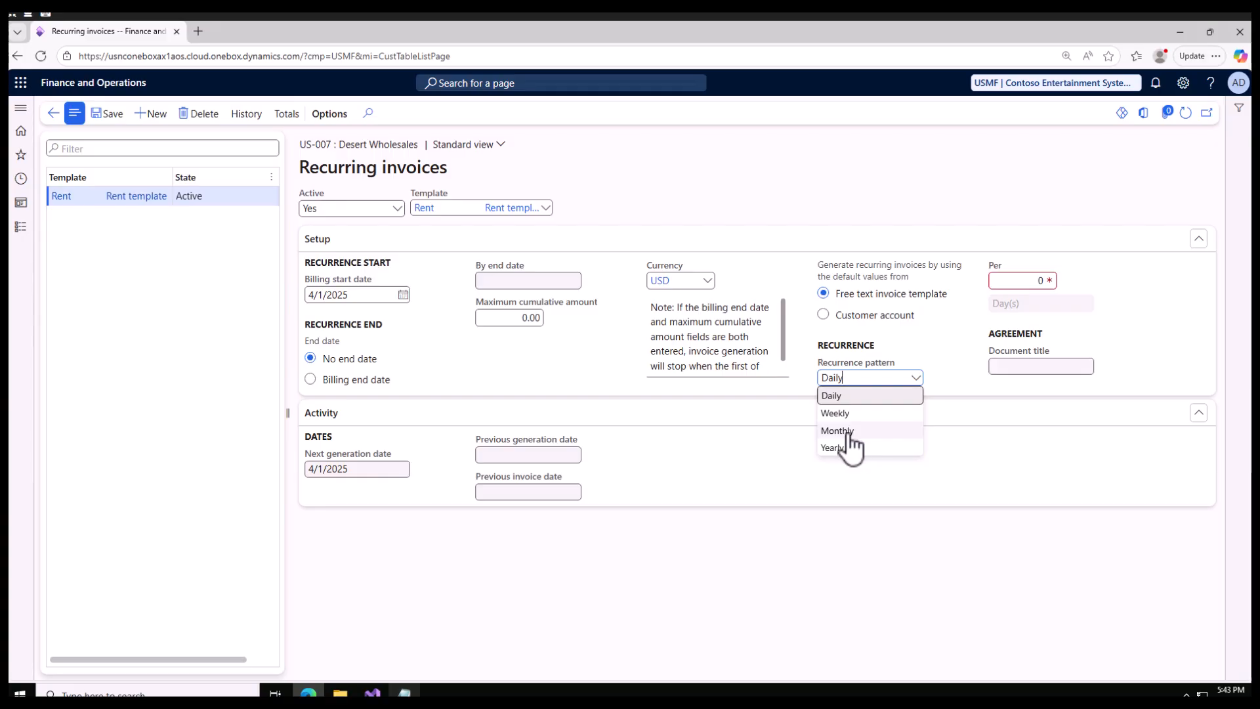
left_click(851, 434)
left_click(1014, 282)
double_click(1054, 281)
type("1")
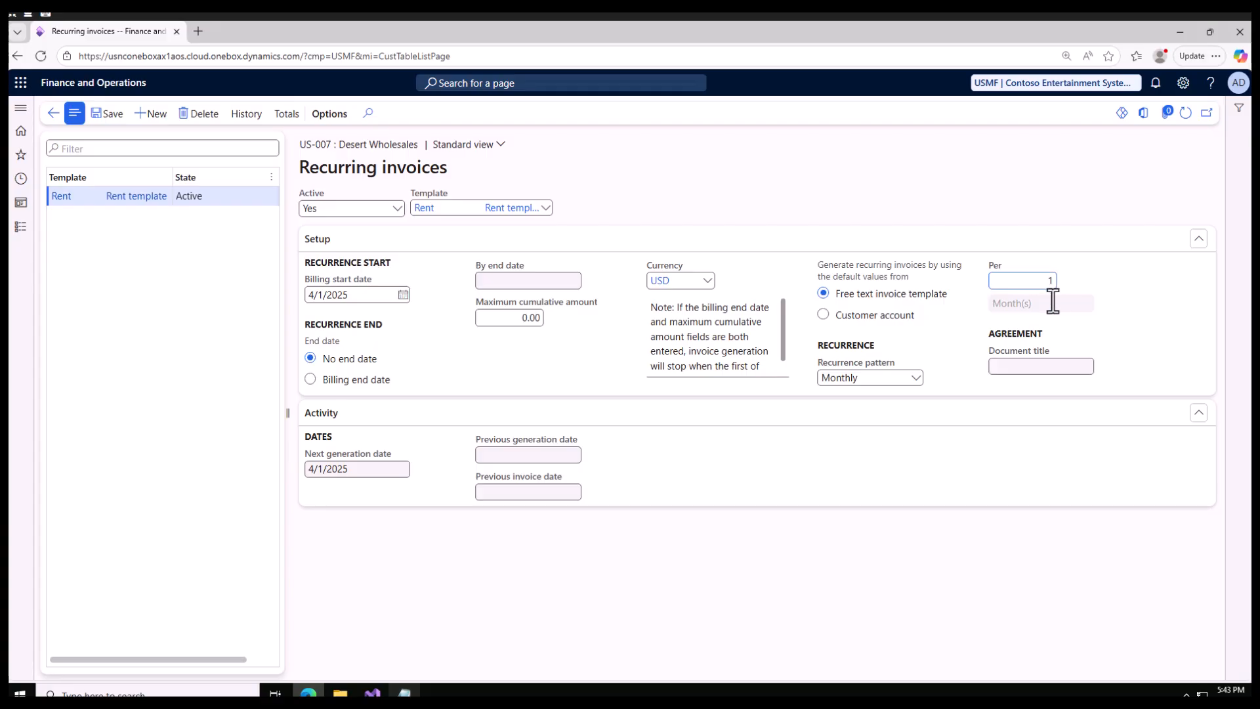
left_click(108, 114)
Set the recurrence to end by billing end date 3/31/2026 and save the recurring invoice.
left_click(362, 381)
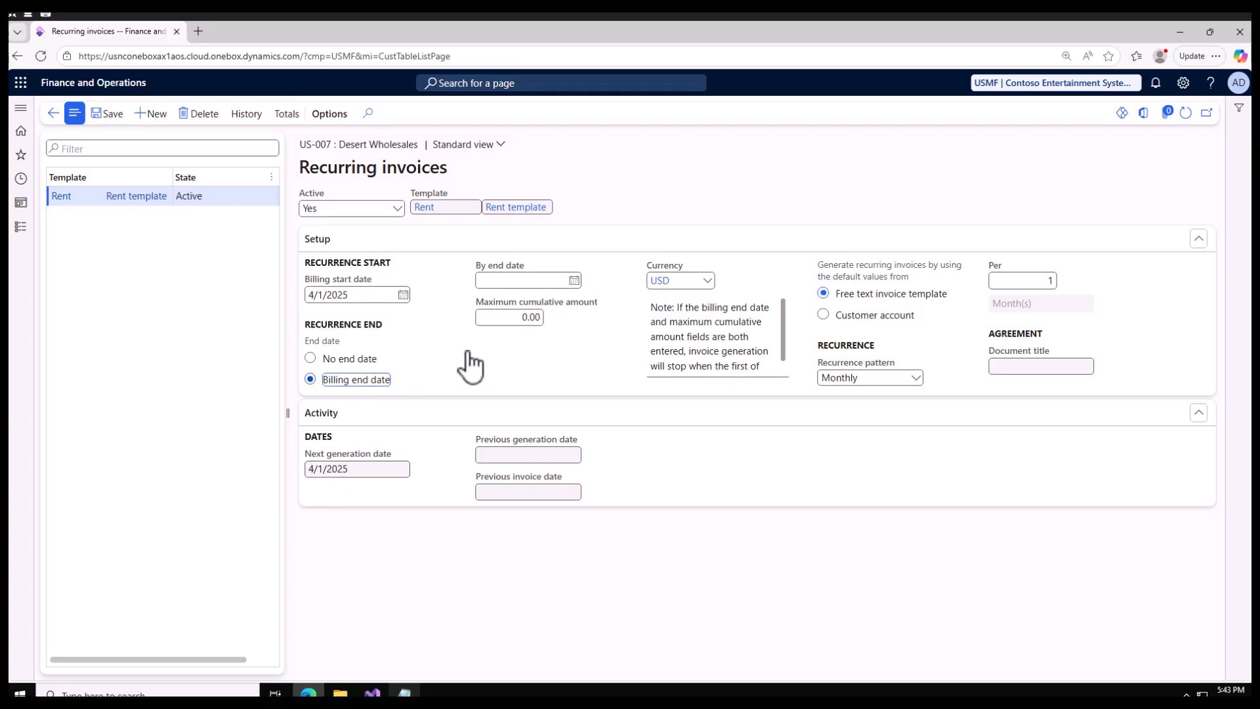
left_click(574, 281)
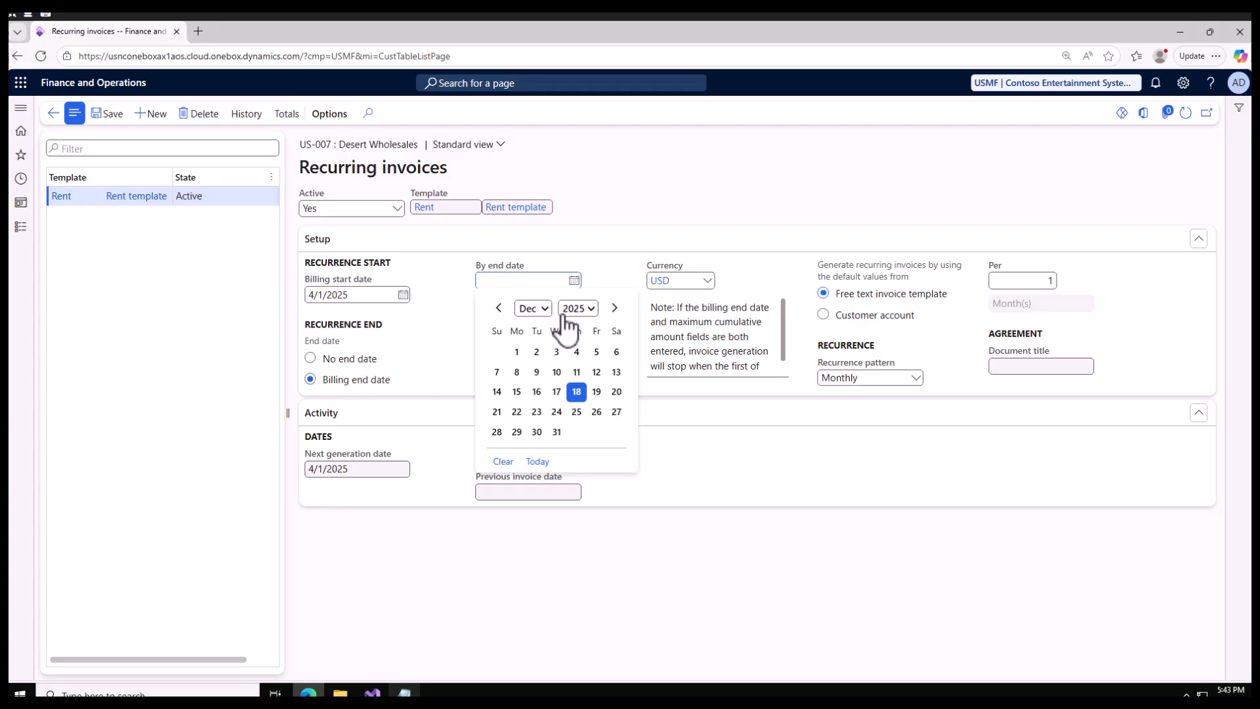
left_click(537, 310)
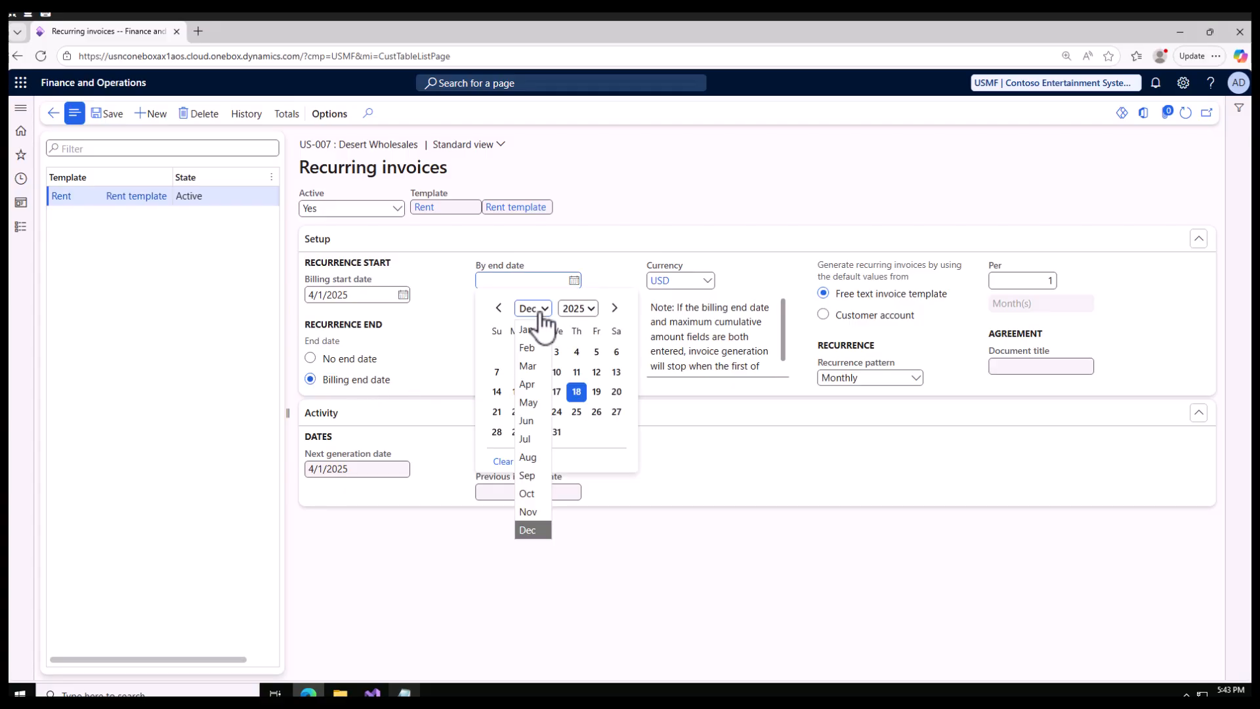
left_click(578, 309)
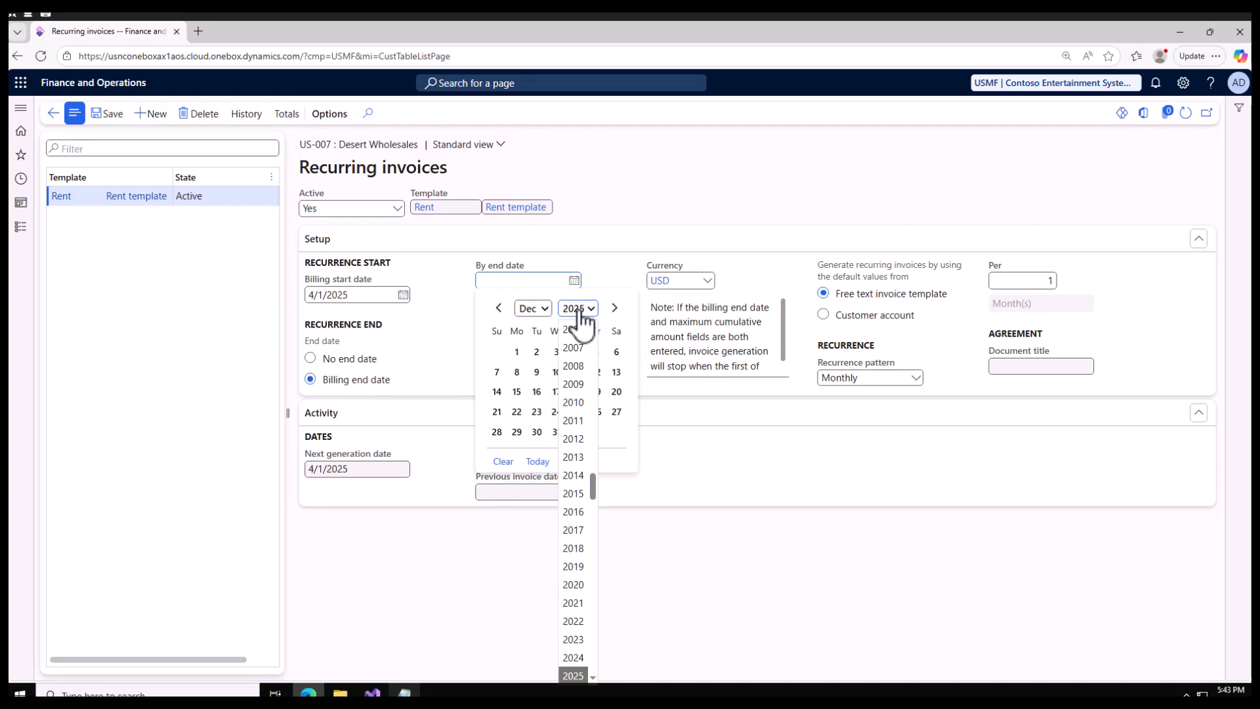
left_click(593, 677)
left_click(574, 667)
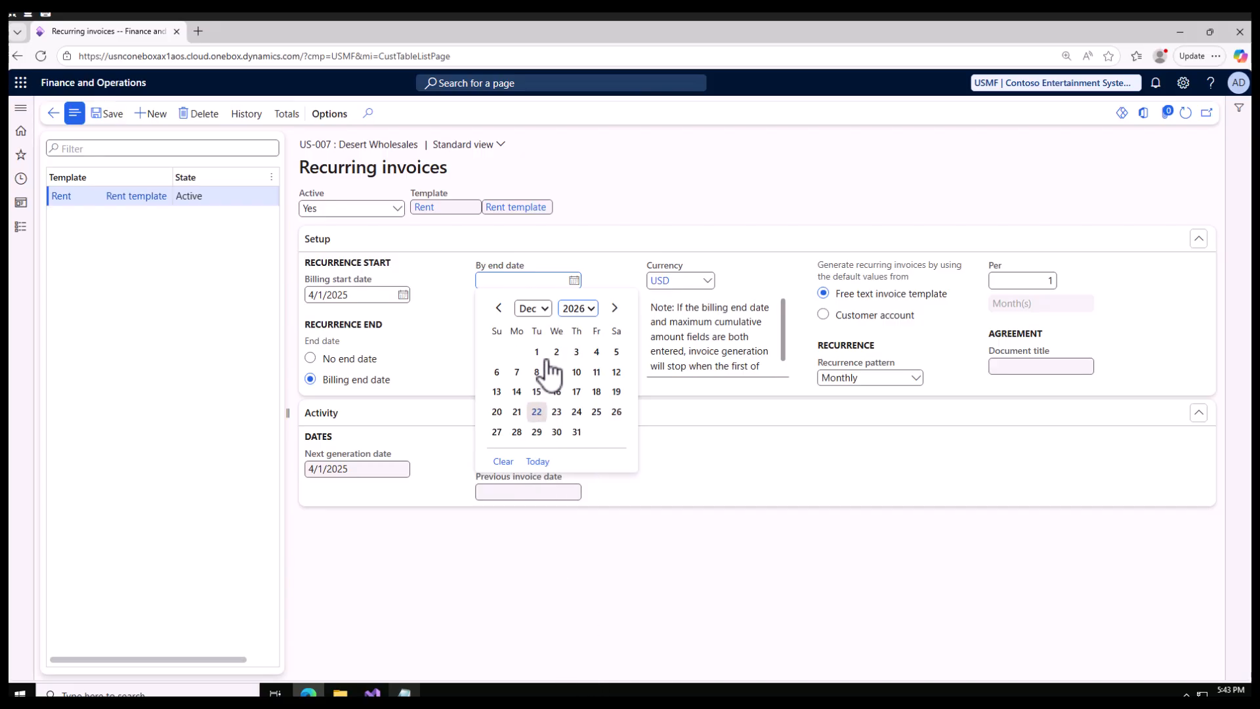
left_click(544, 309)
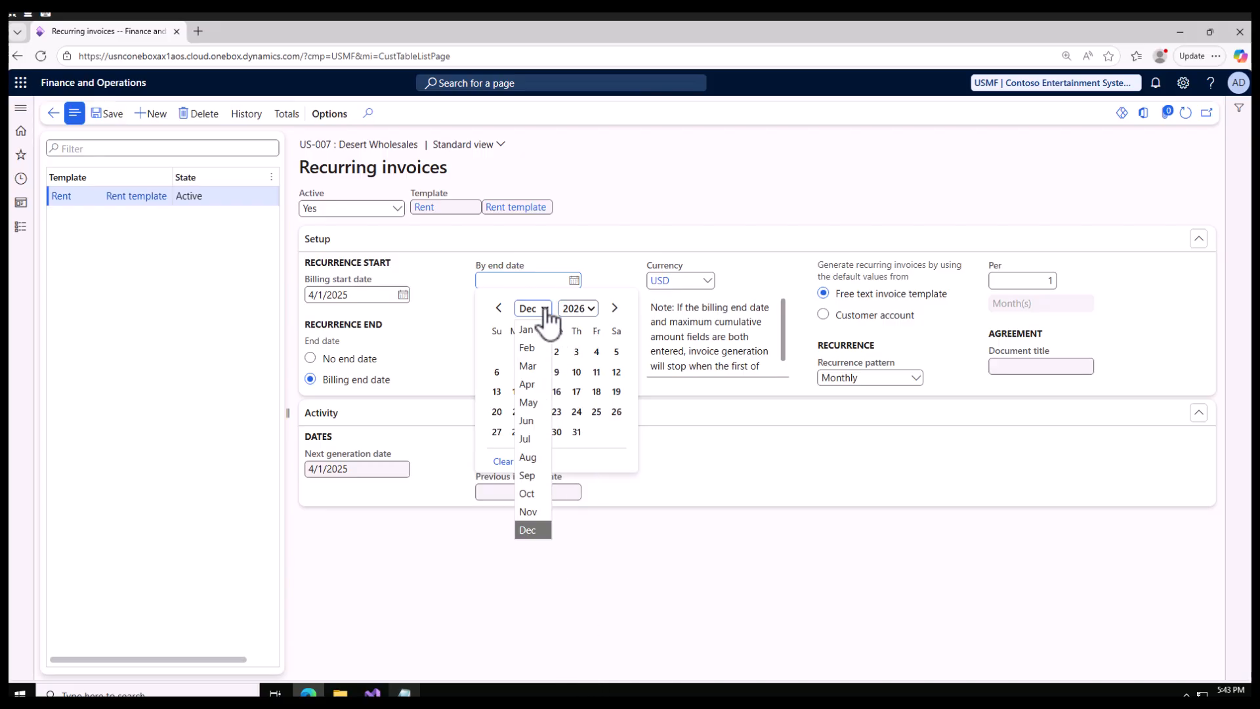
left_click(532, 369)
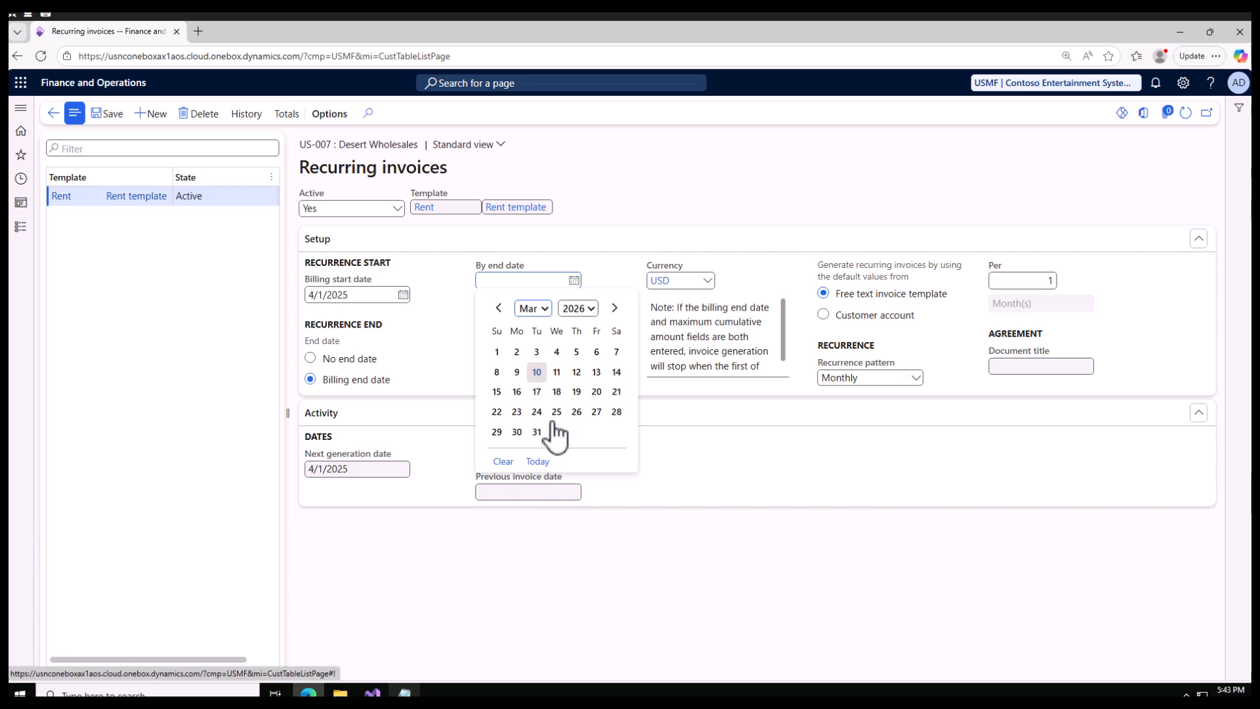
left_click(542, 433)
left_click(110, 115)
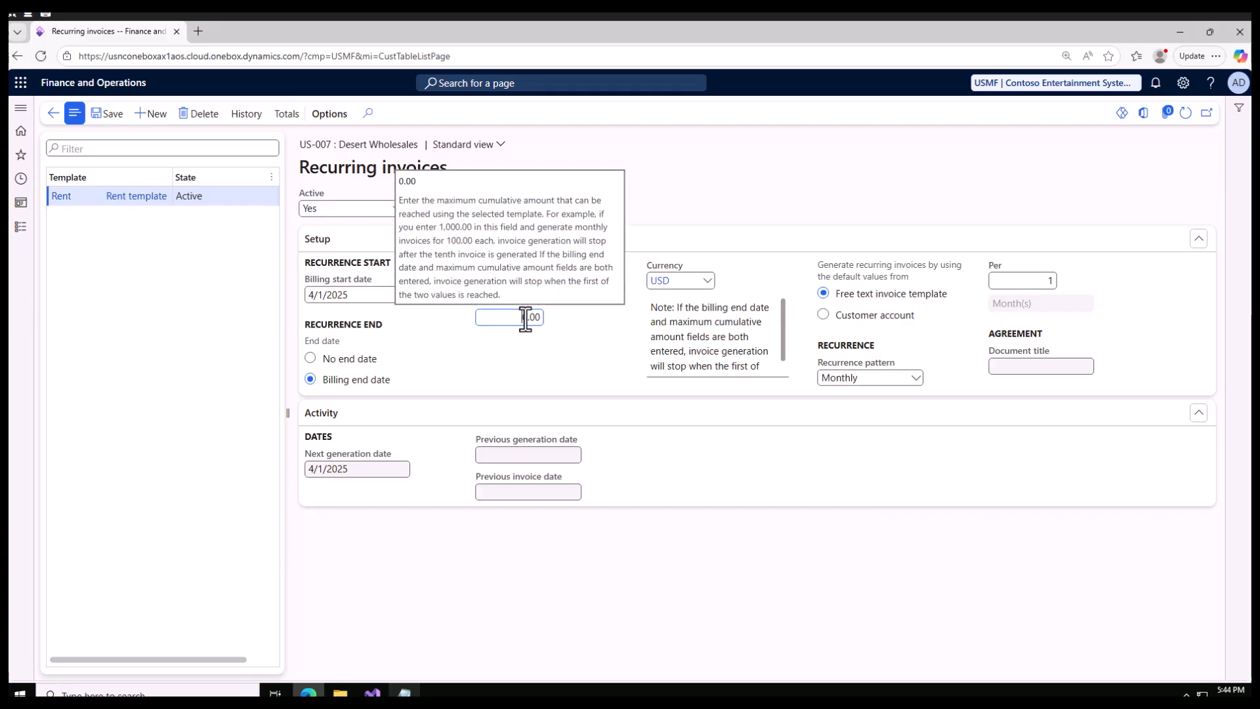
Examine the maximum cumulative amount and next generation date fields and their help descriptions.
left_click(486, 318)
left_click_drag(486, 318, 557, 317)
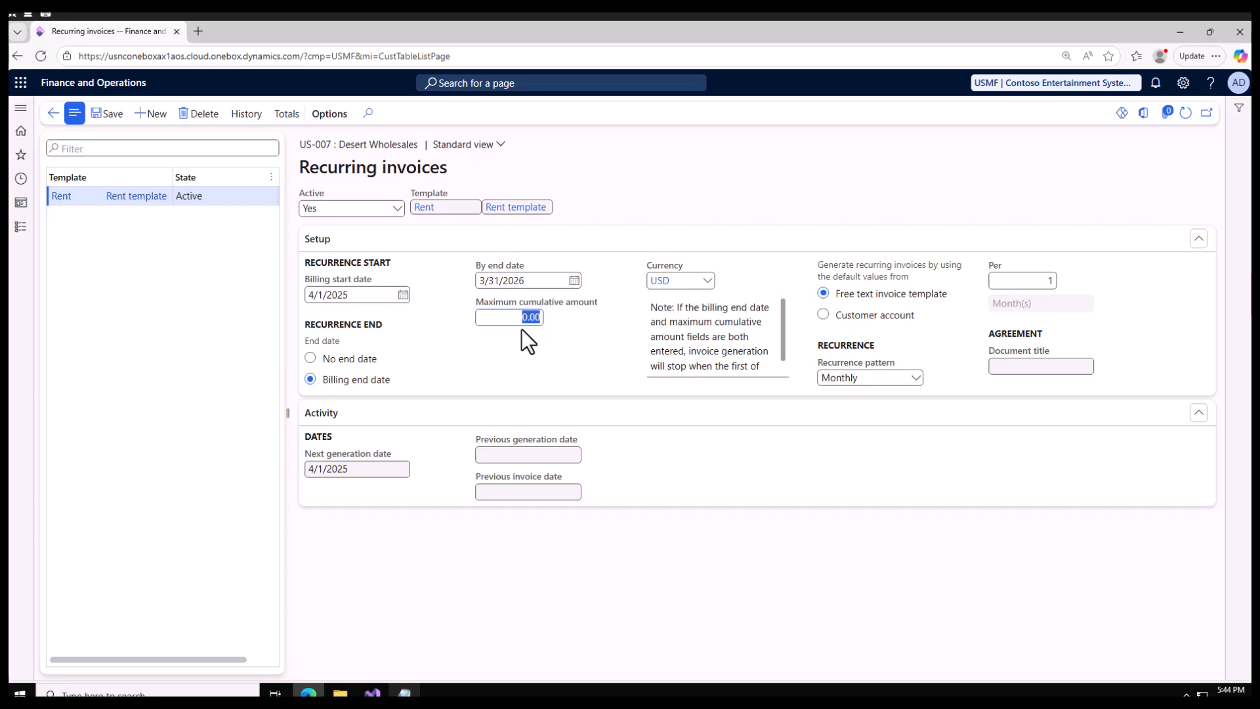
mouse_move(524, 323)
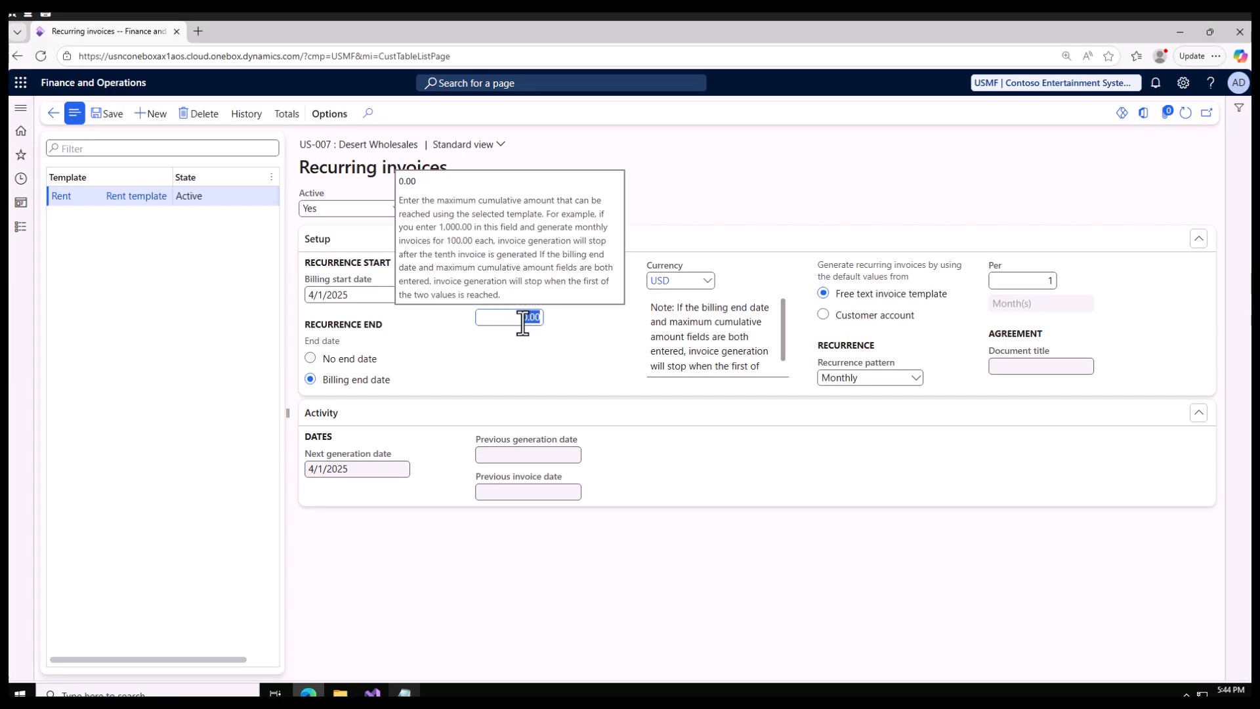
left_click(491, 320)
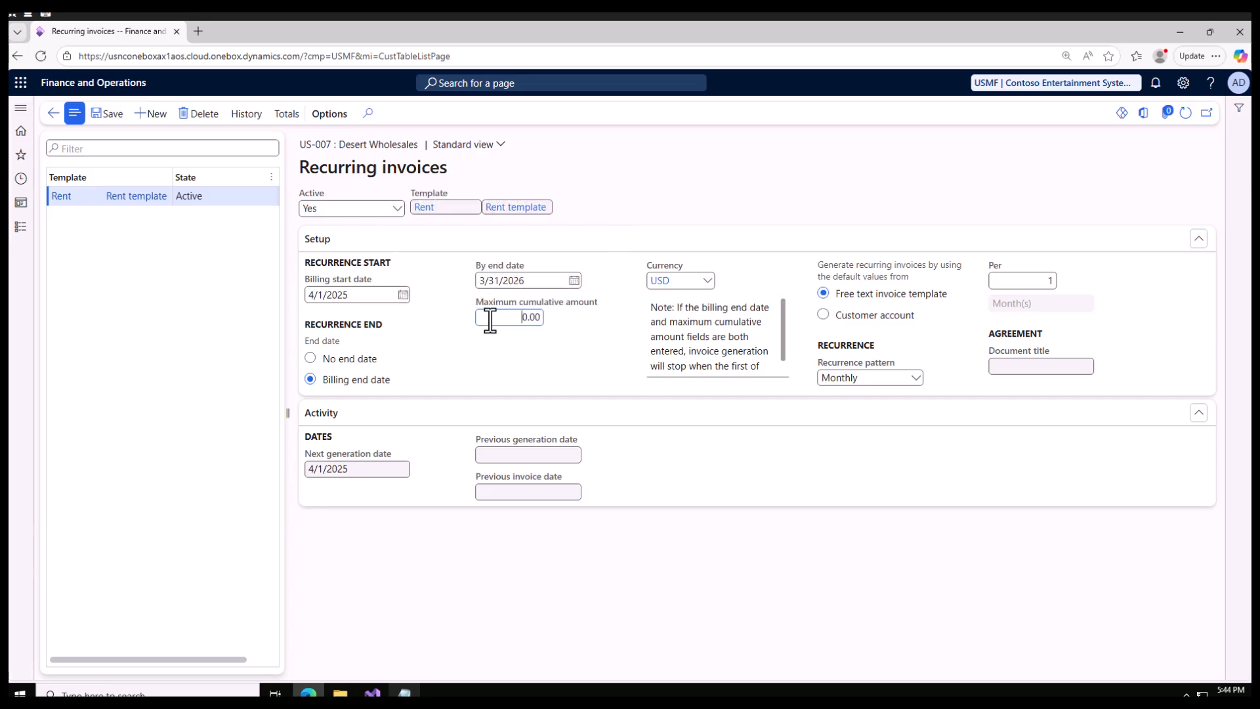
left_click_drag(490, 320, 561, 316)
left_click_drag(390, 469, 334, 466)
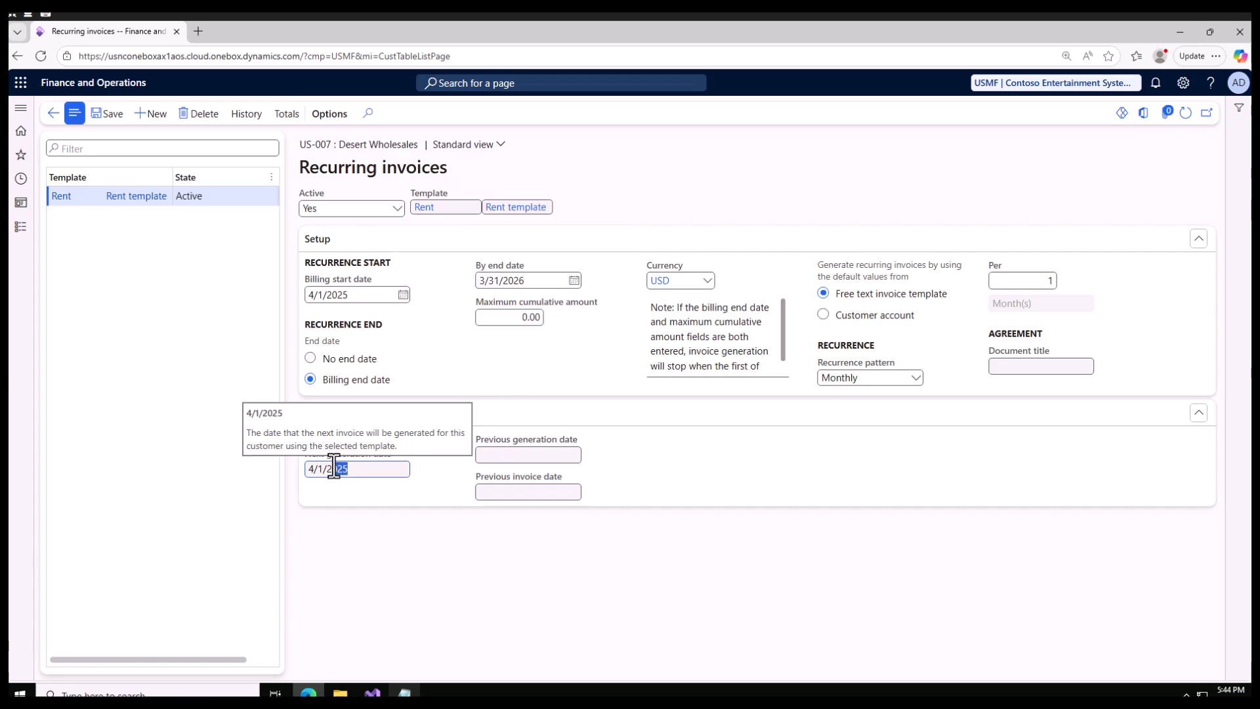
left_click(377, 475)
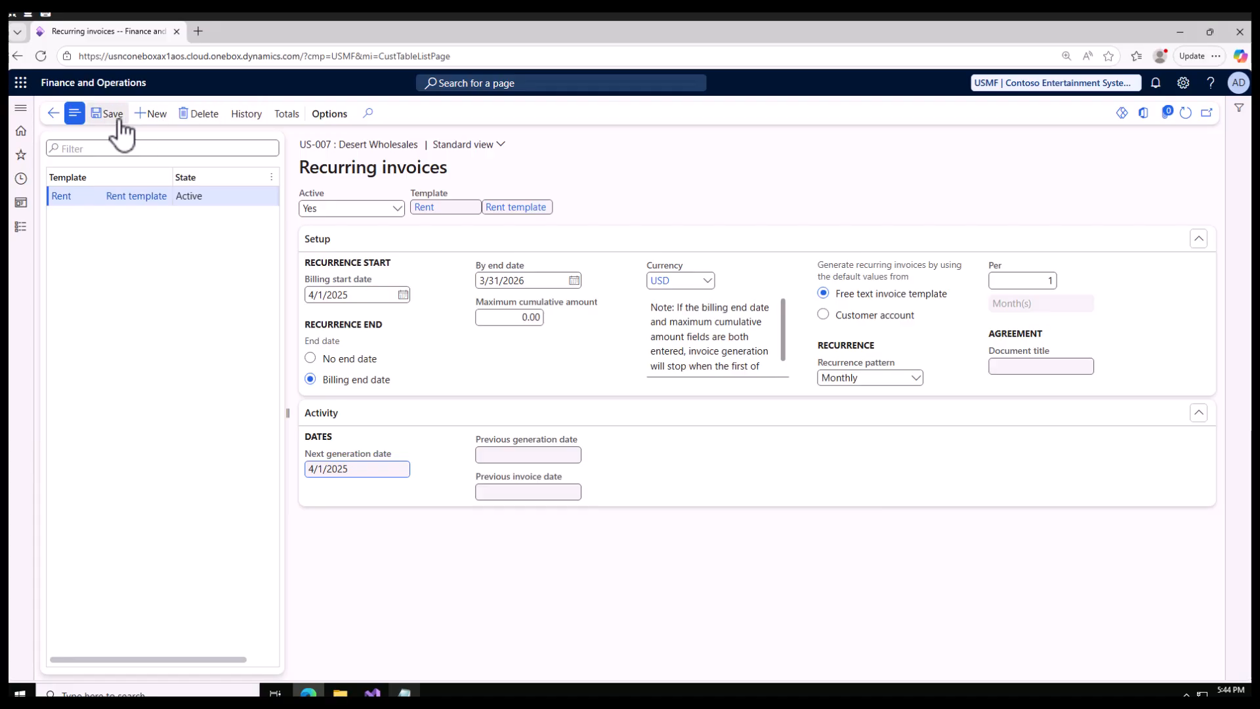
Open the free text invoice templates and view the customers assigned to the Dues template.
left_click(21, 228)
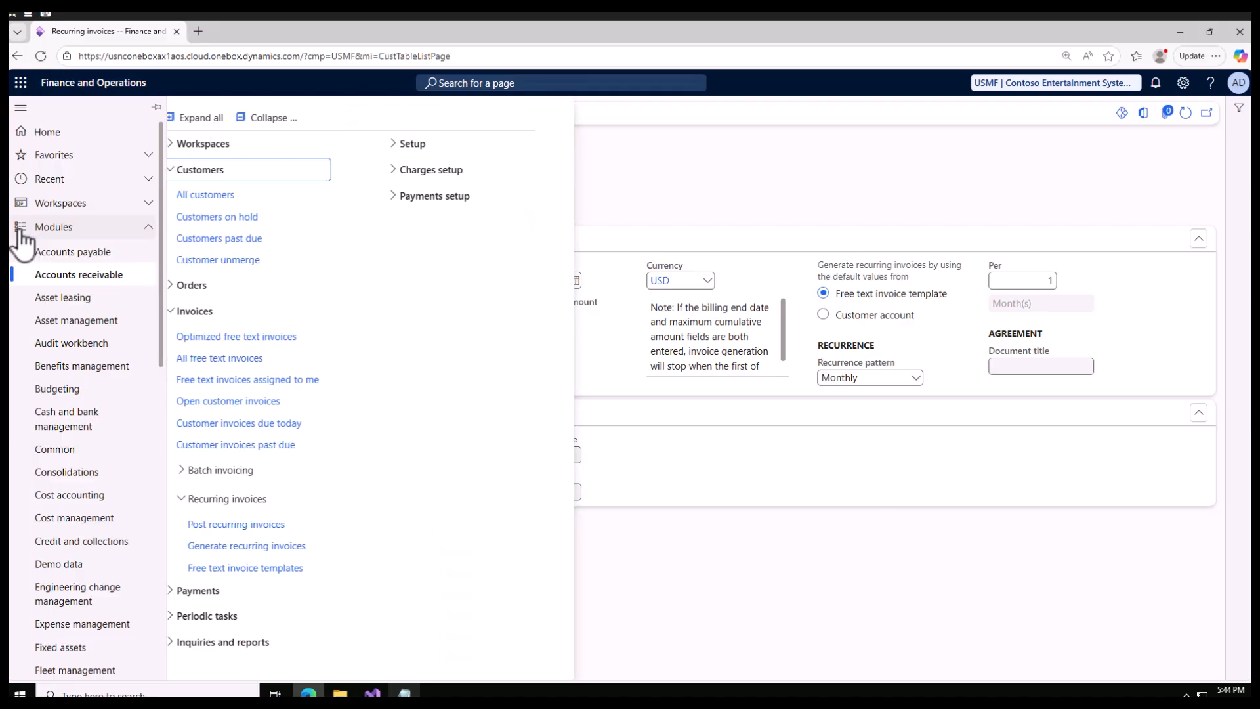
left_click(261, 571)
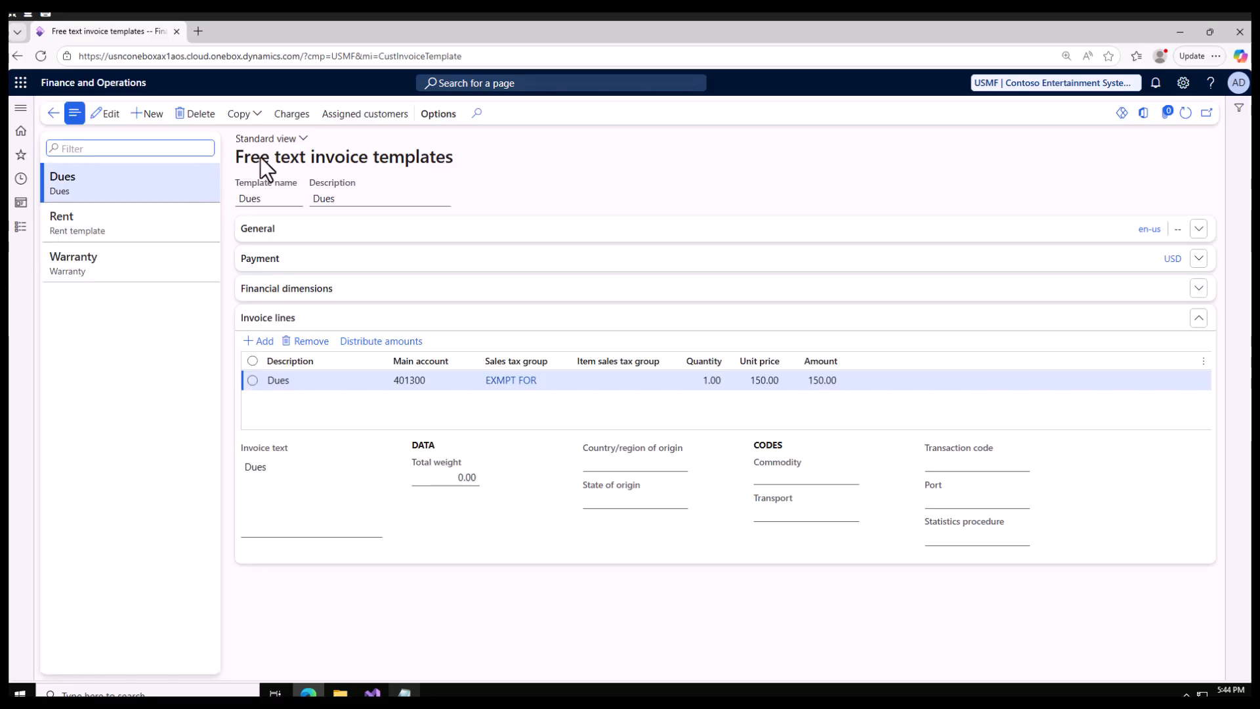
left_click(364, 114)
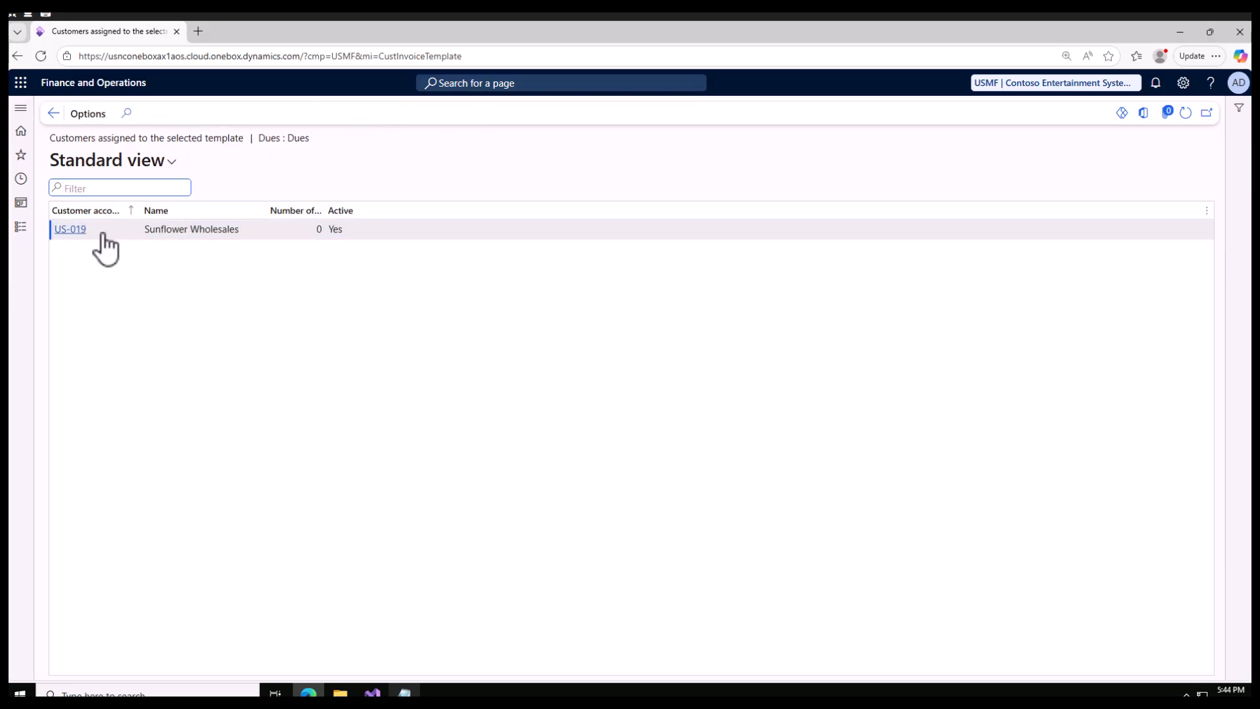
left_click(174, 229)
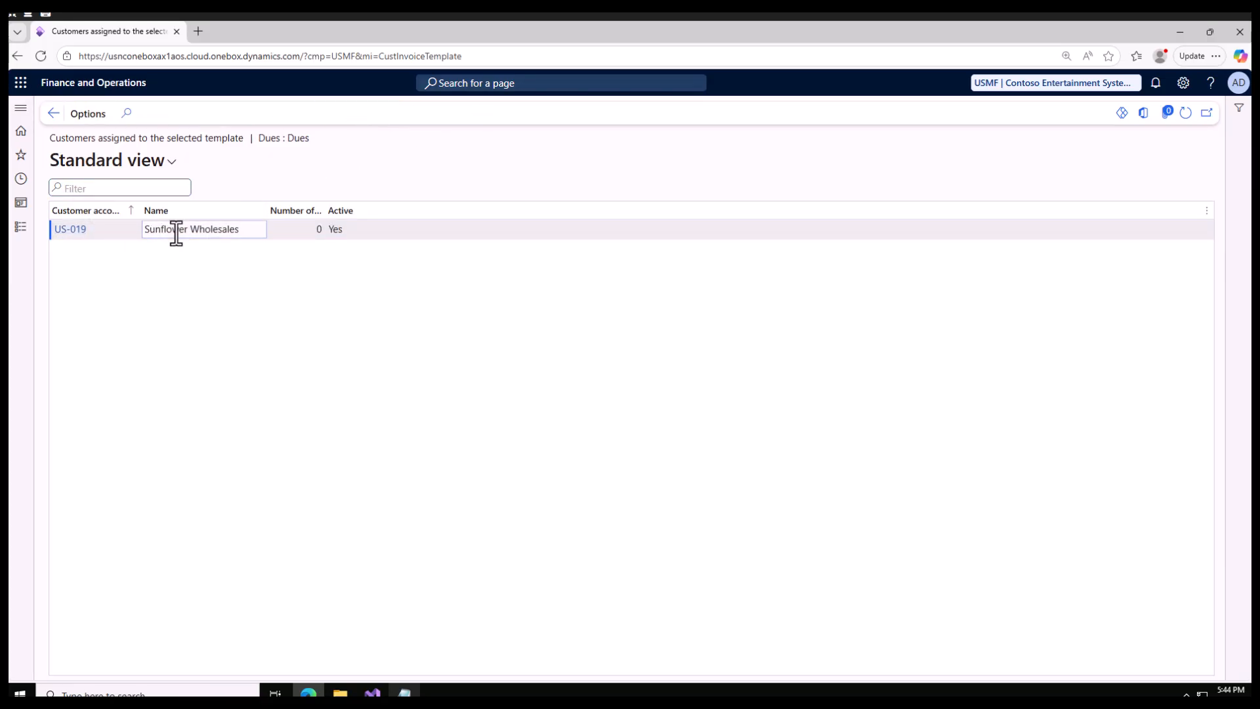
Find Sunflower Wholesales among all customers, review its recurring invoices setup and return to the customer list.
left_click(24, 230)
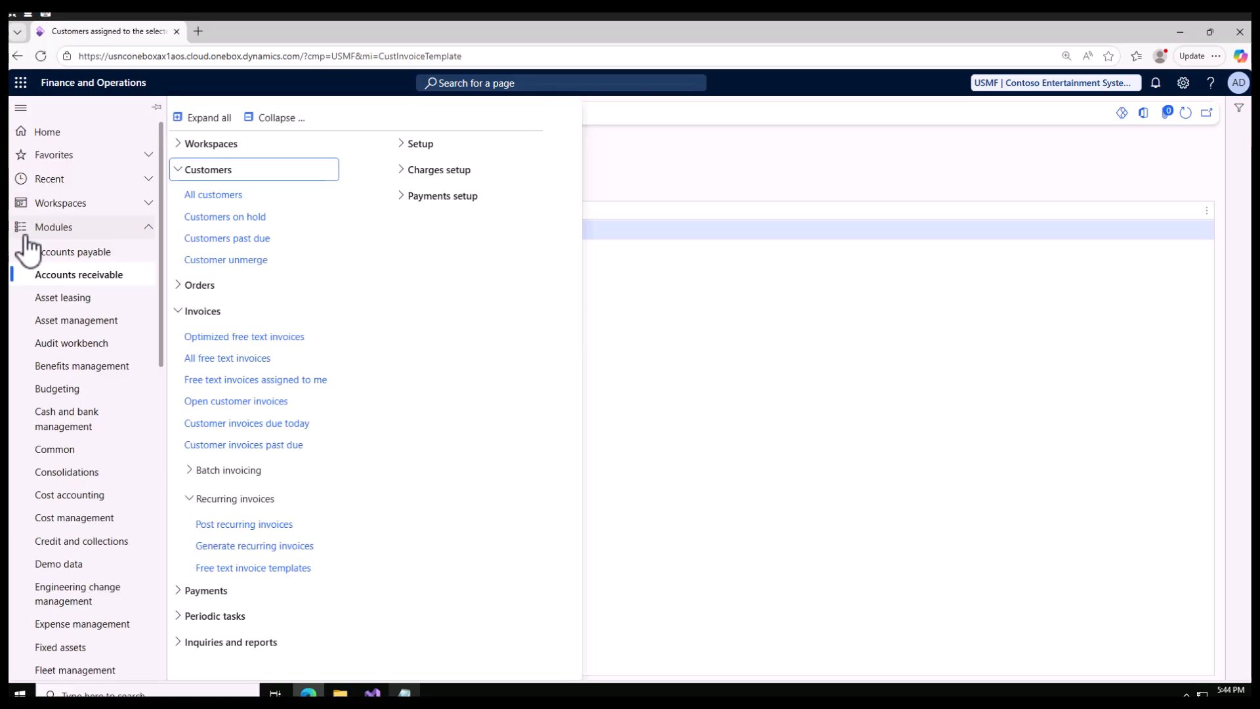
left_click(210, 195)
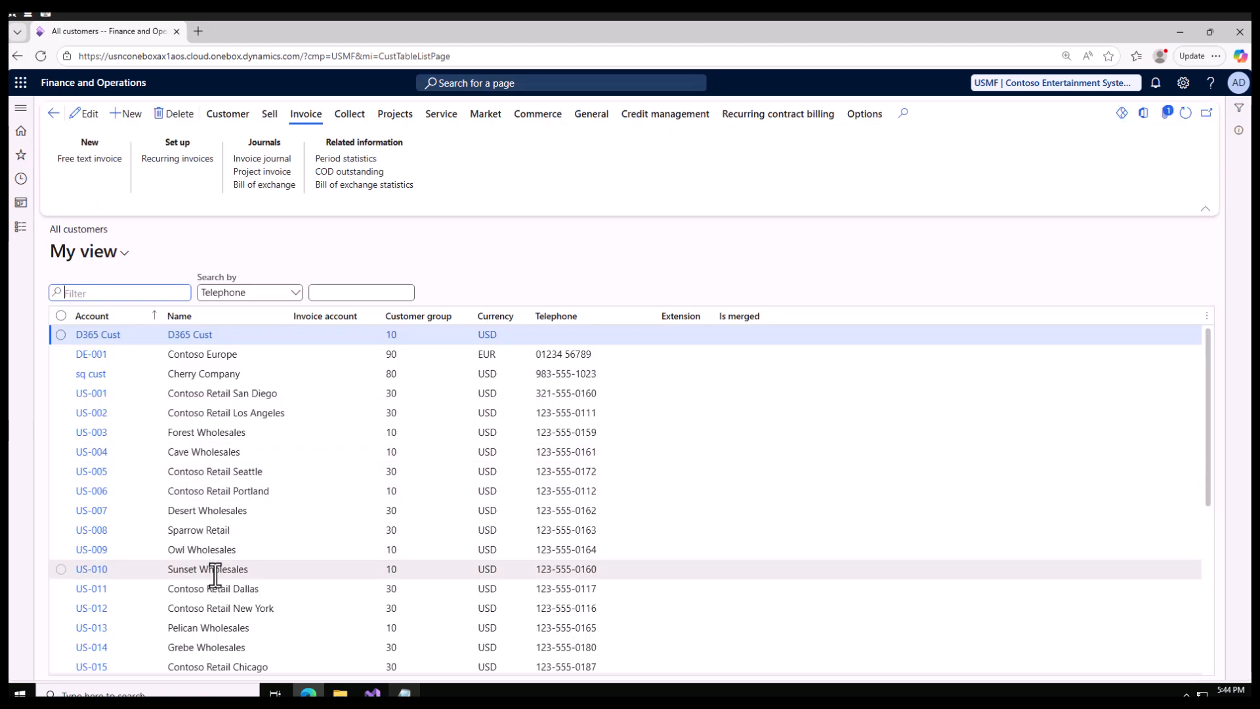
scroll(216, 614, "down", 2)
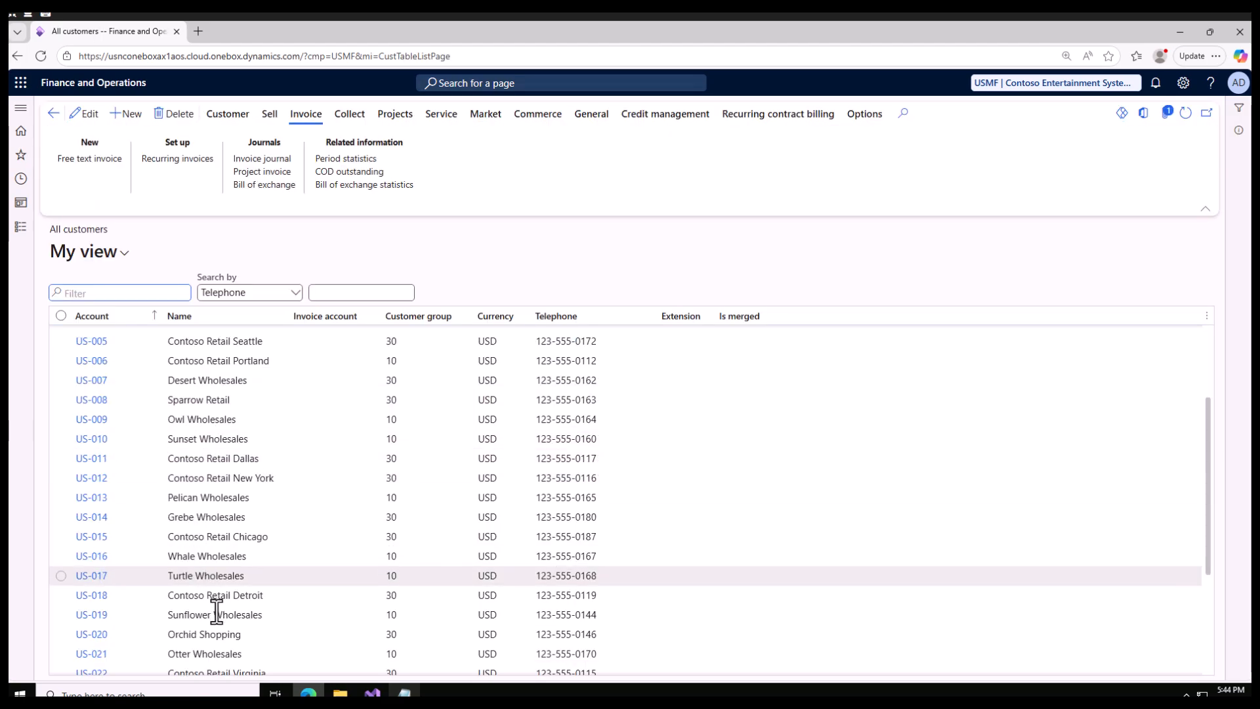
left_click(249, 615)
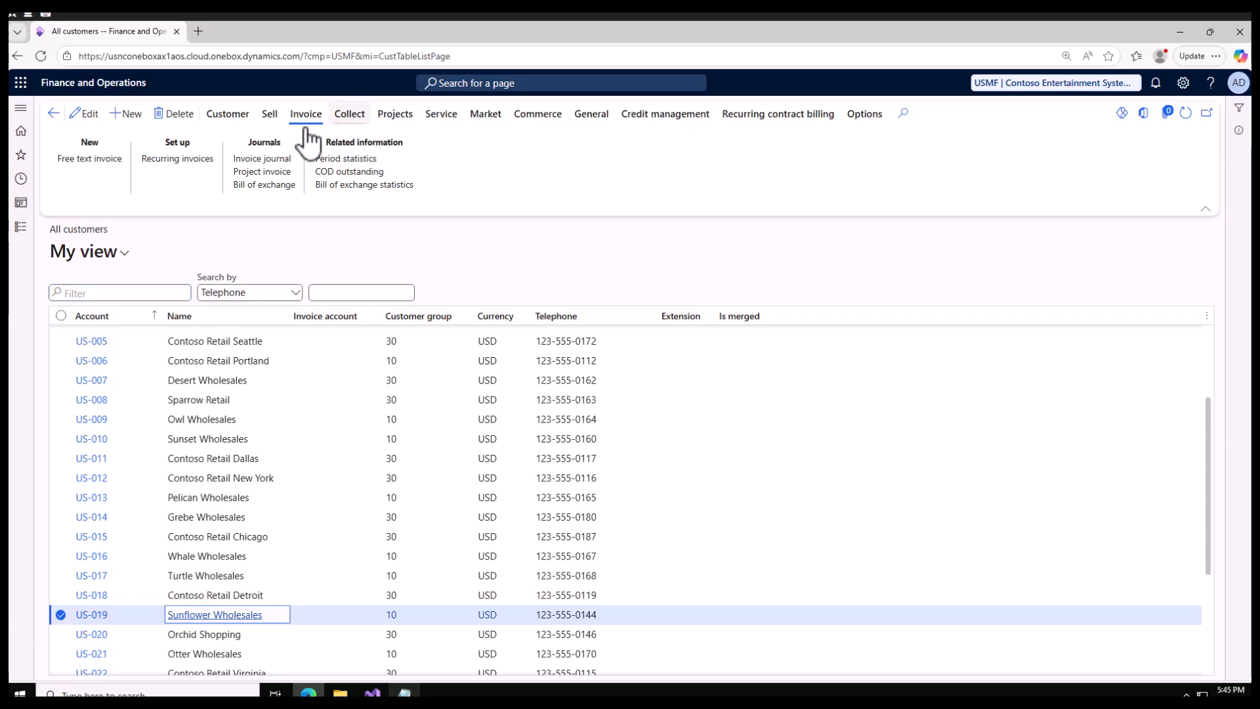
left_click(179, 160)
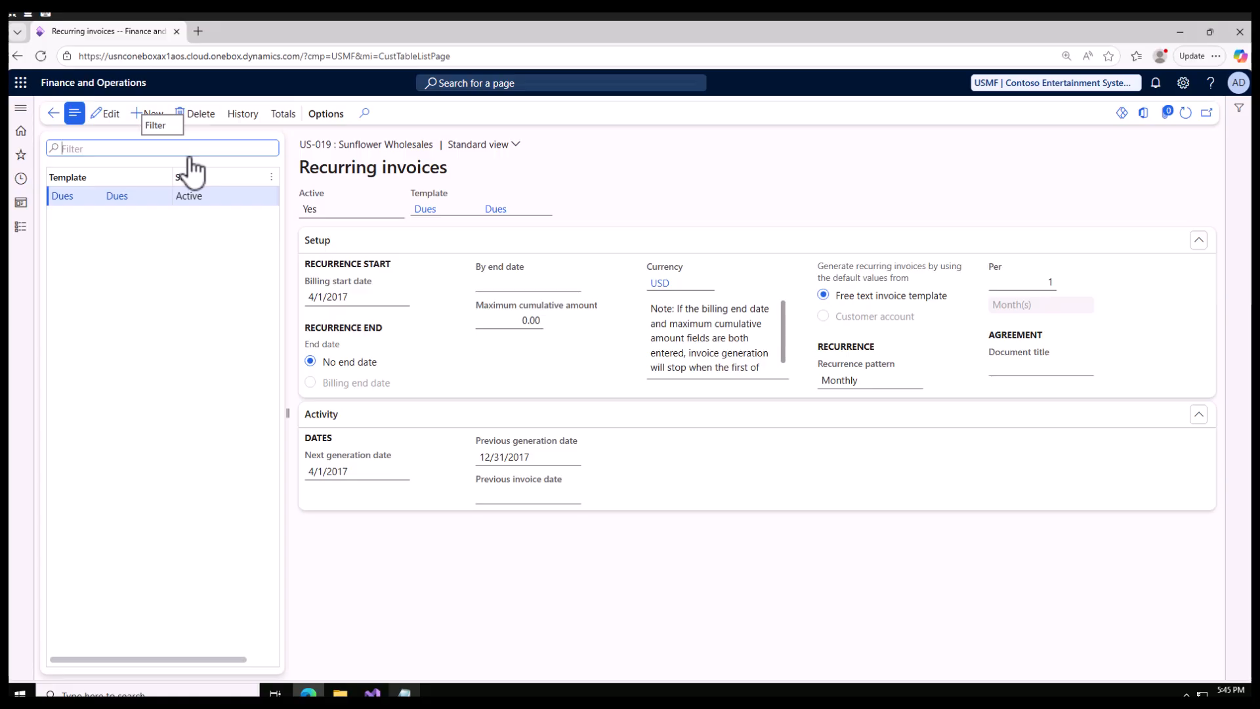
left_click(52, 118)
Open Generate recurring invoices in Accounts receivable and choose the Rent template.
left_click(32, 234)
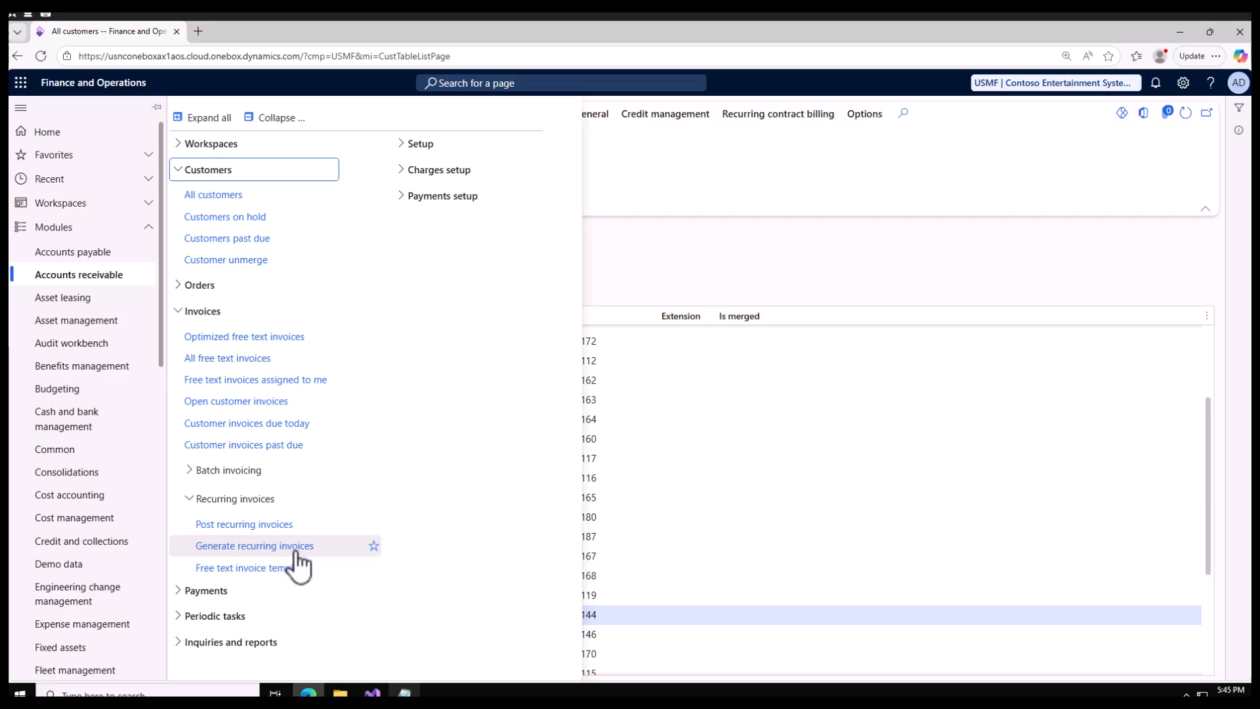
left_click(248, 555)
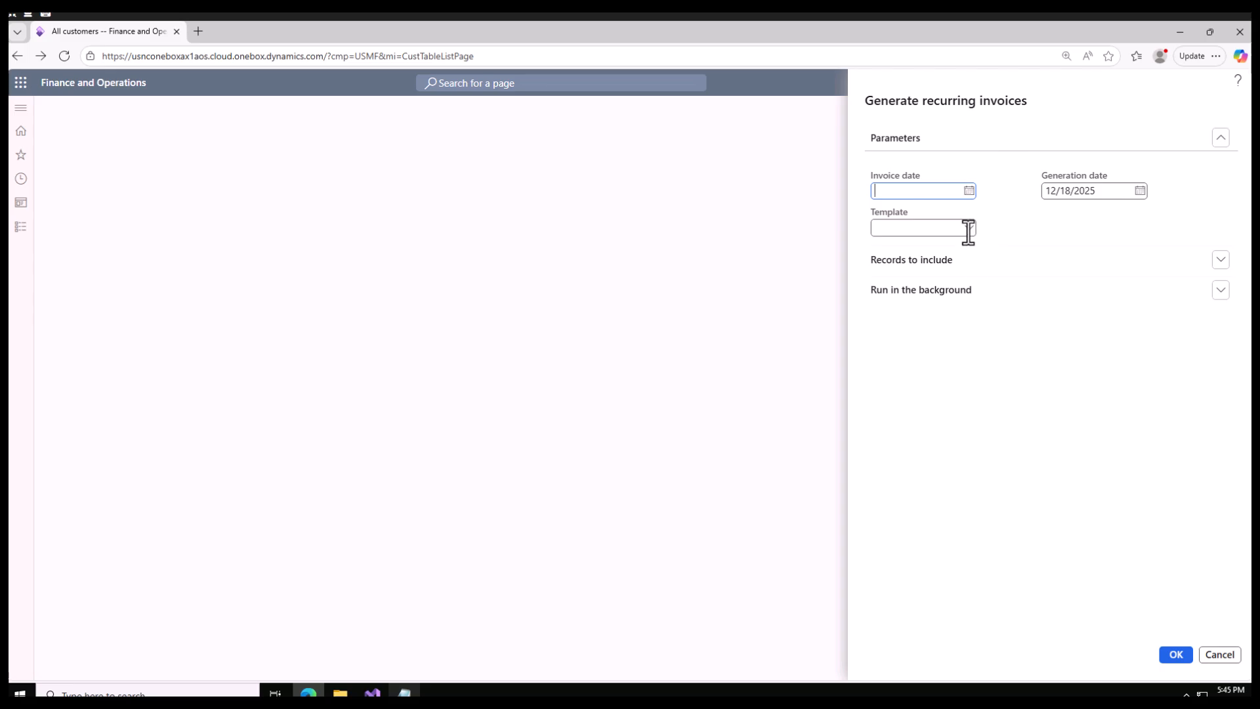
left_click(968, 230)
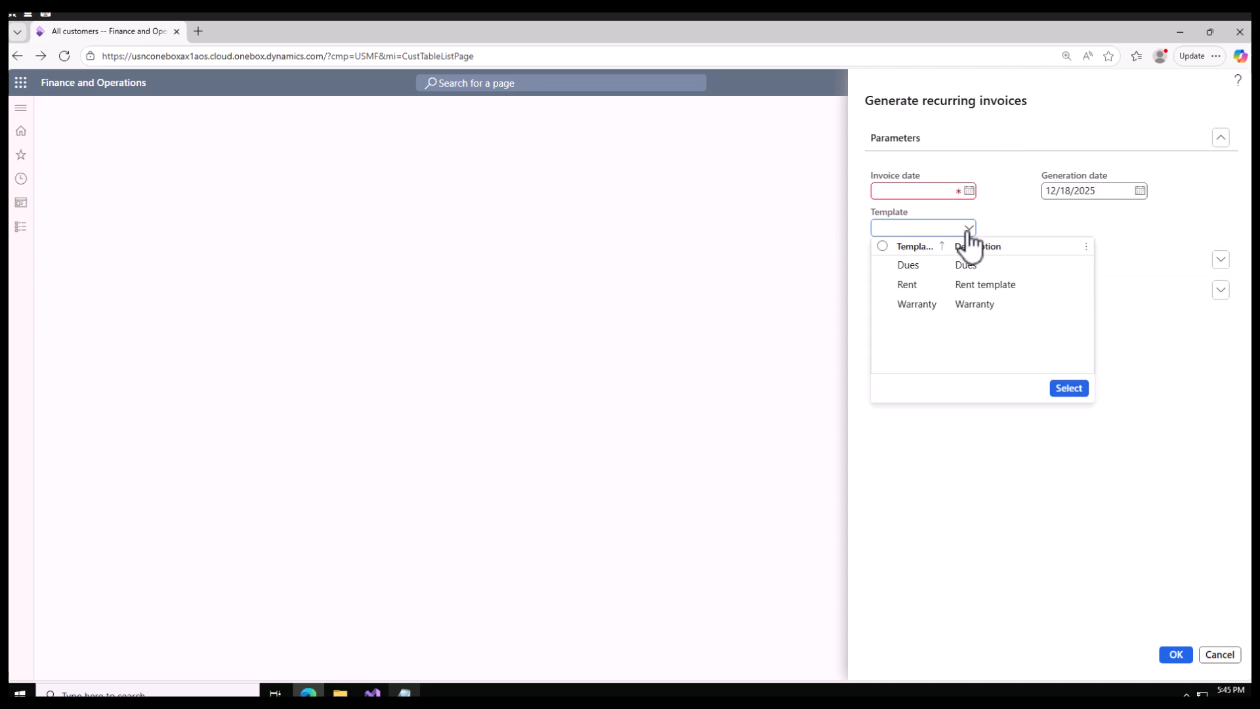
left_click(921, 286)
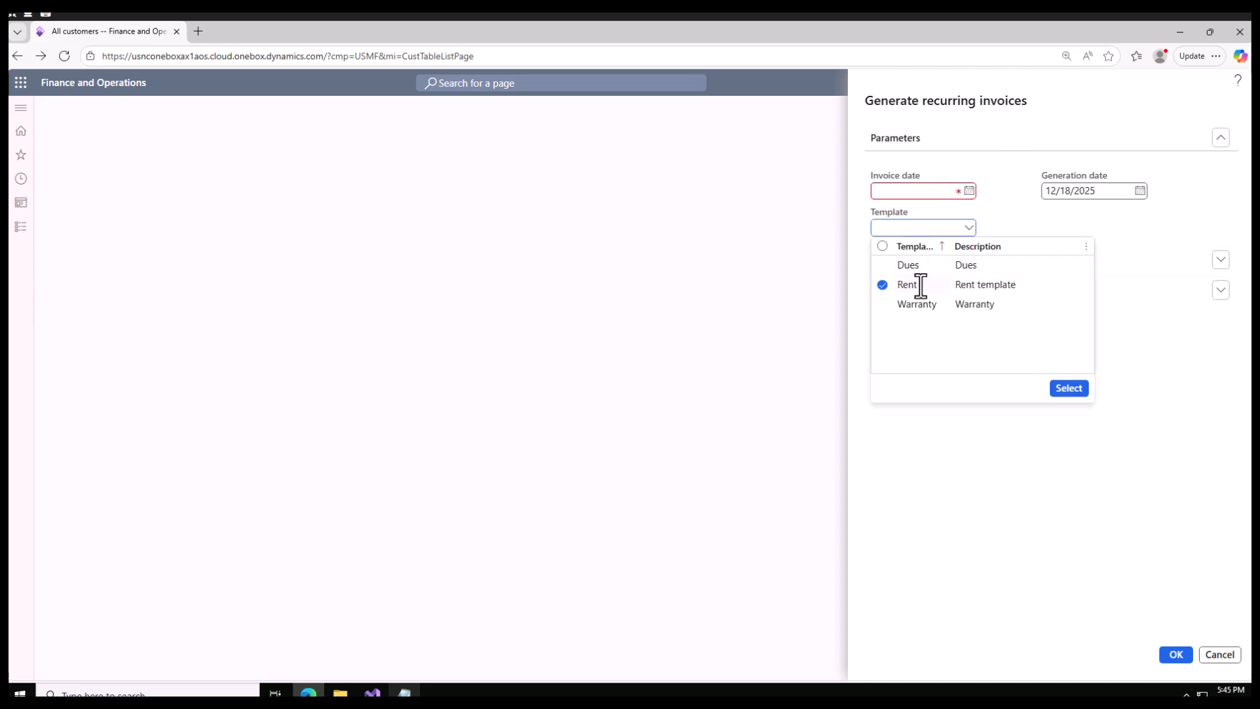
left_click(1069, 389)
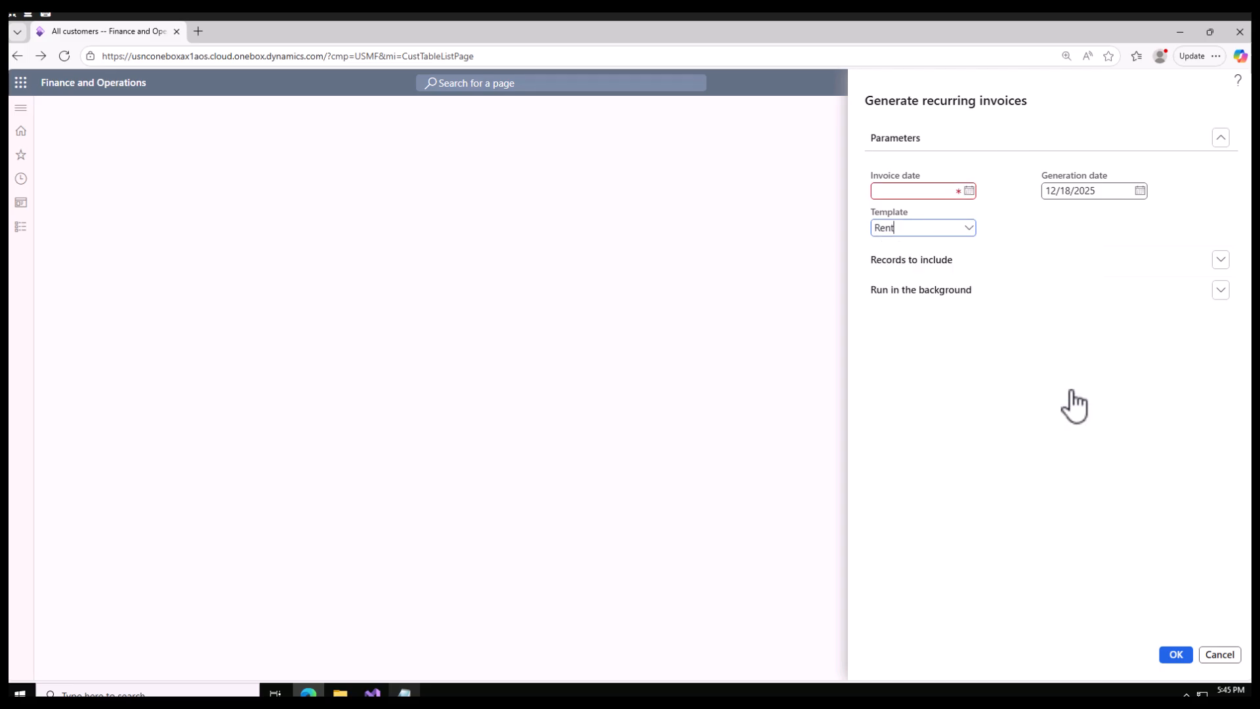
Set the invoice date for the recurring invoice generation to 4/1/2025.
left_click(969, 191)
left_click(939, 219)
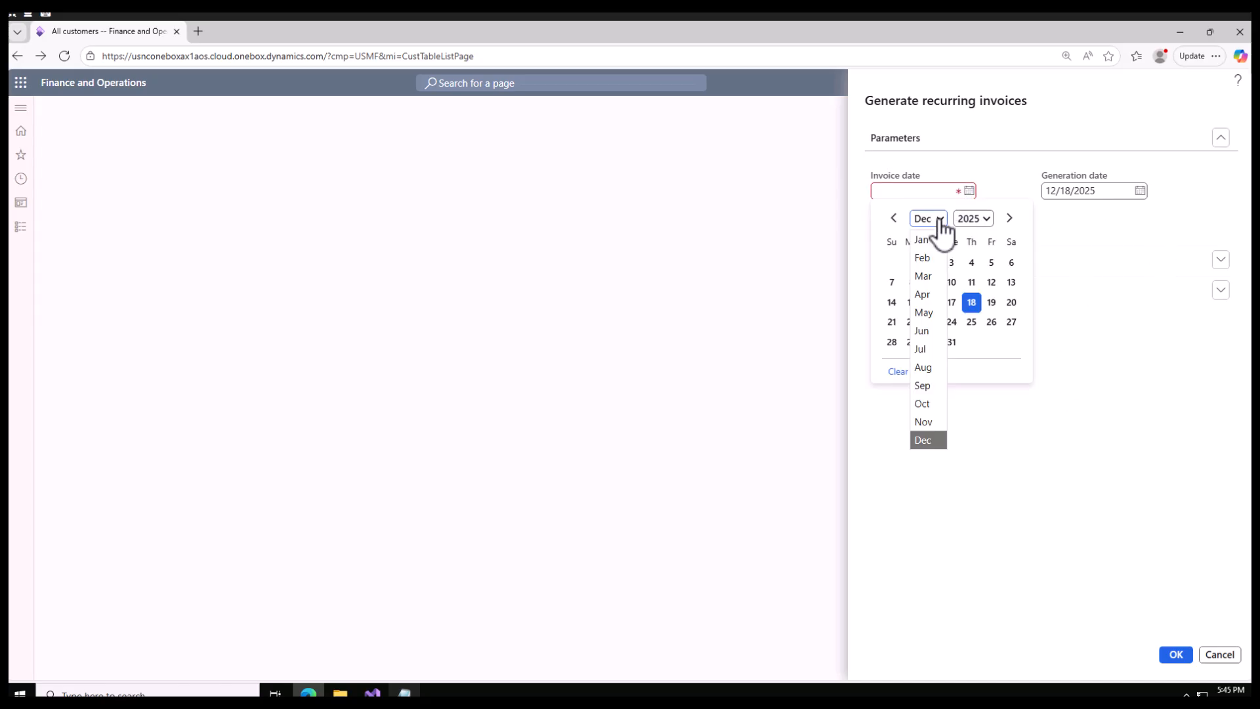
left_click(936, 300)
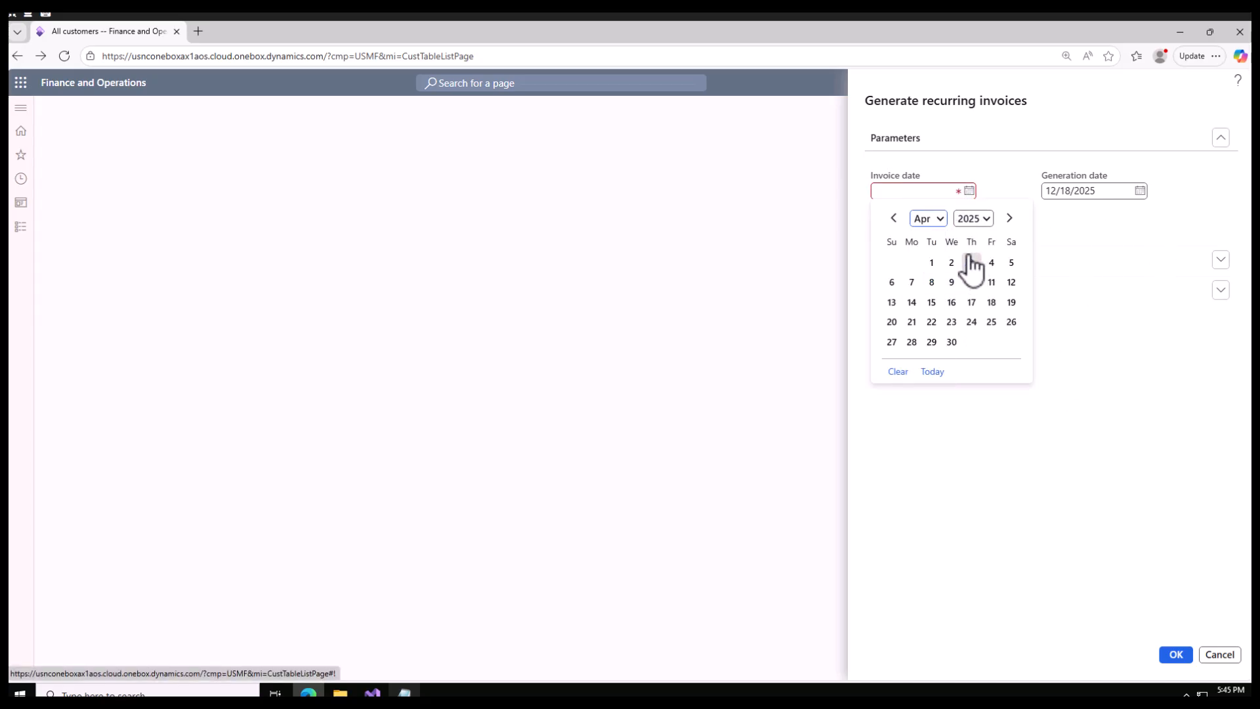
left_click(932, 263)
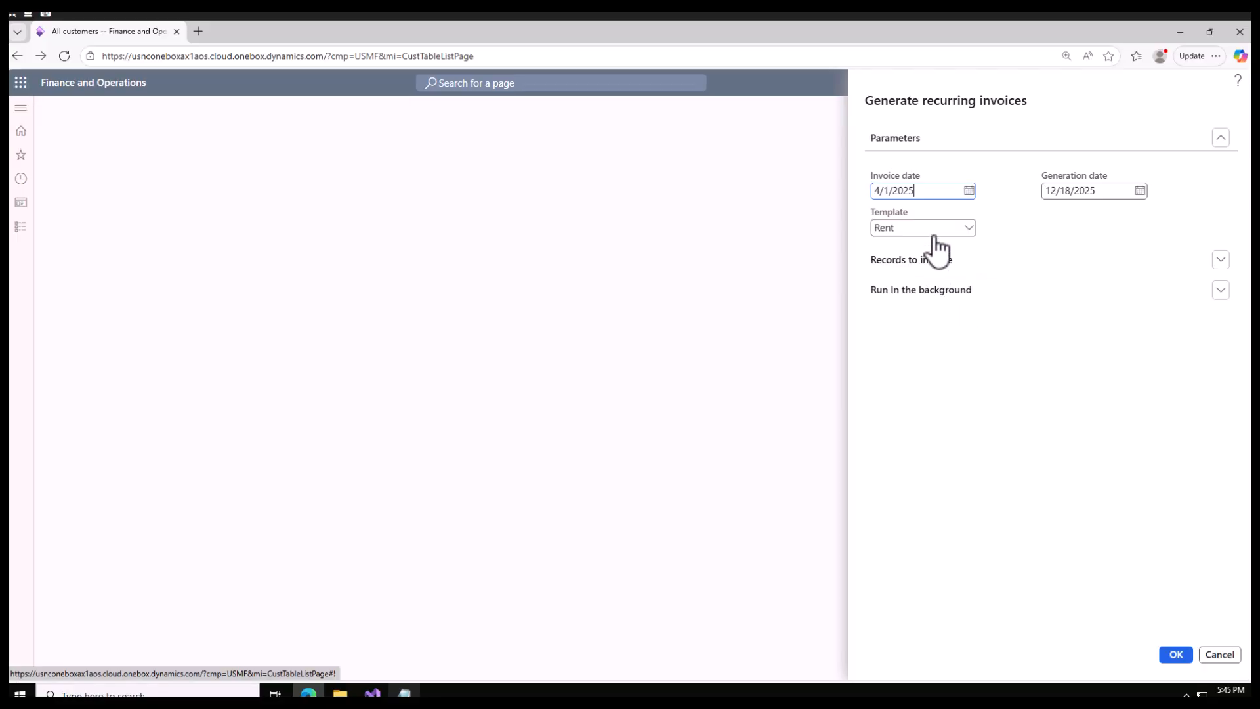
Filter the records to include in the recurring invoice generation to the Sunflower Wholesales customer account.
left_click(1219, 263)
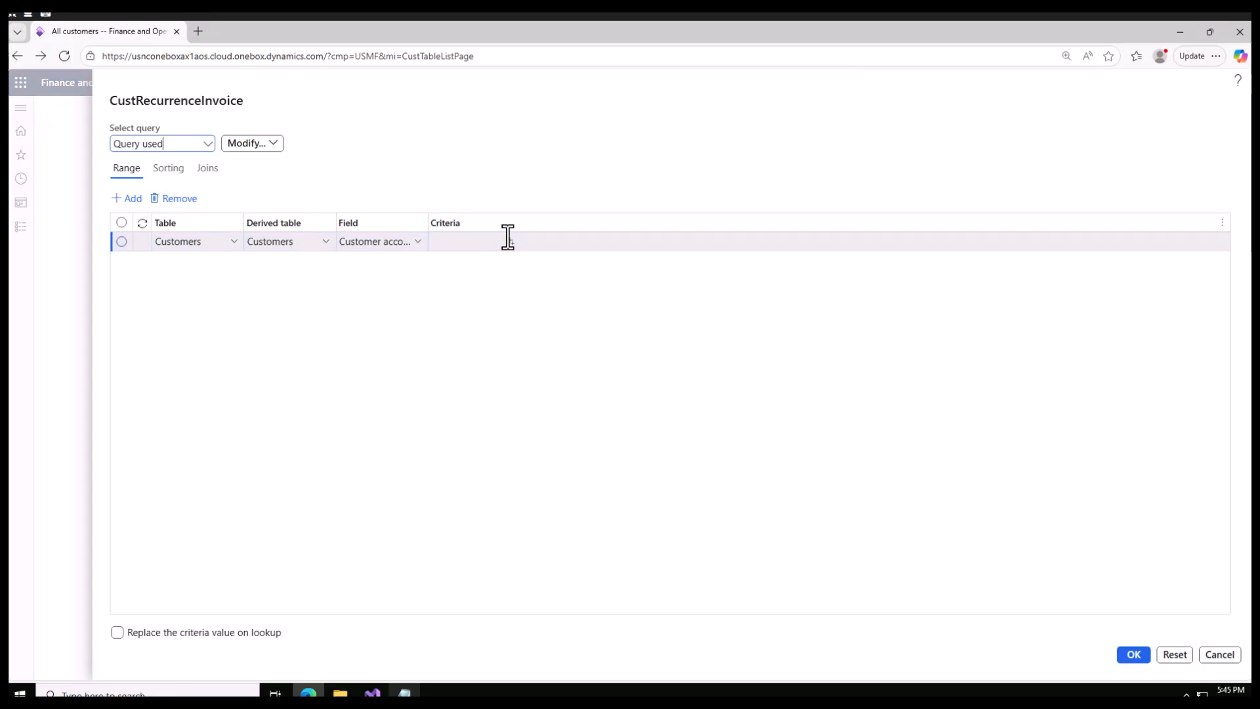
left_click(512, 244)
left_click(510, 241)
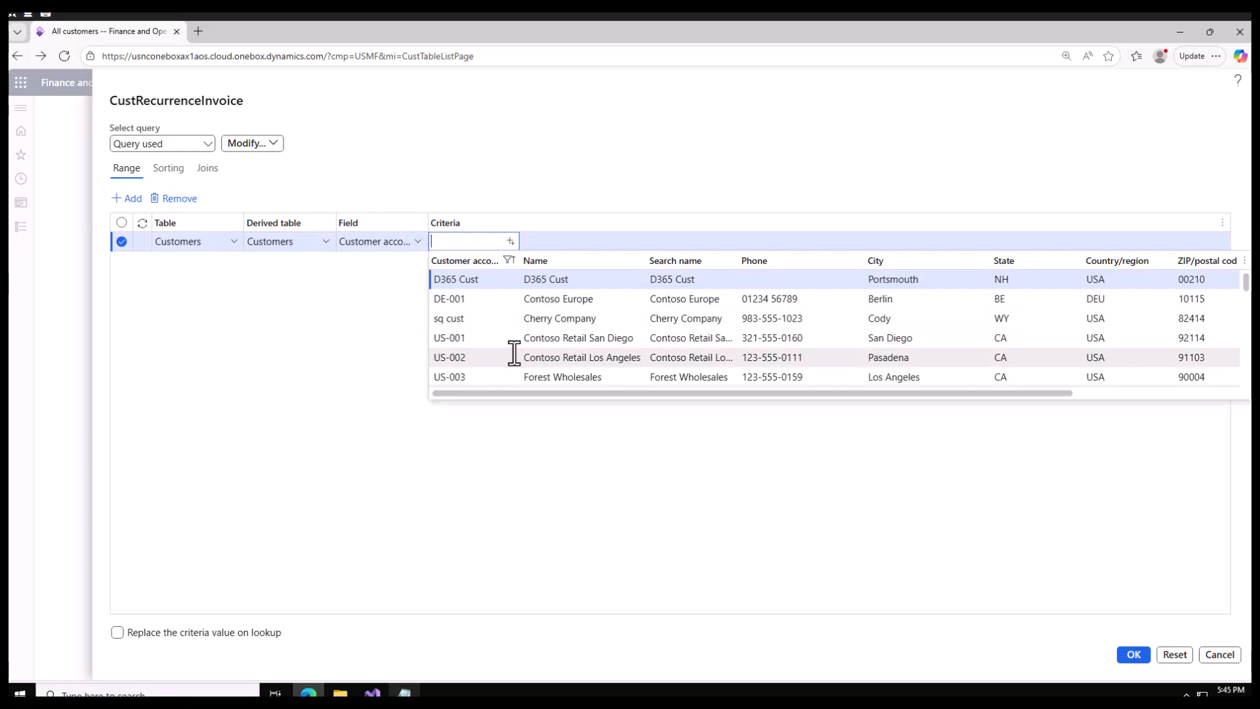
scroll(513, 351, "down", 3)
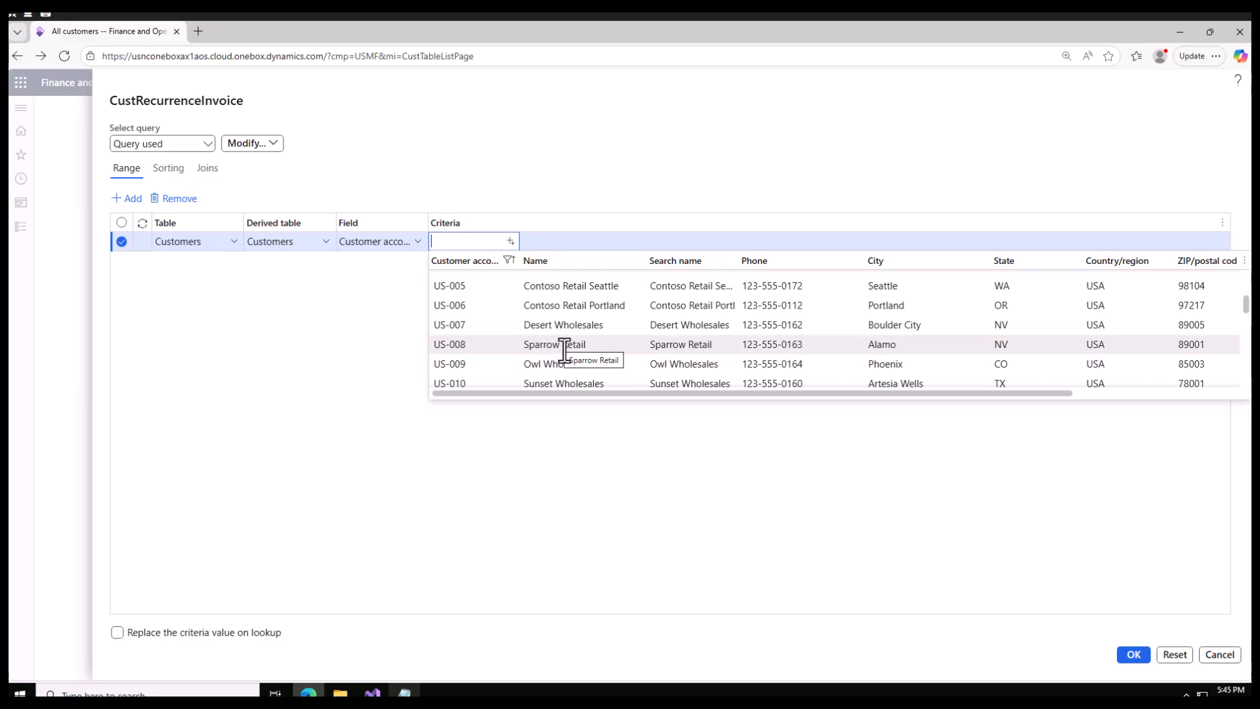
scroll(561, 367, "down", 3)
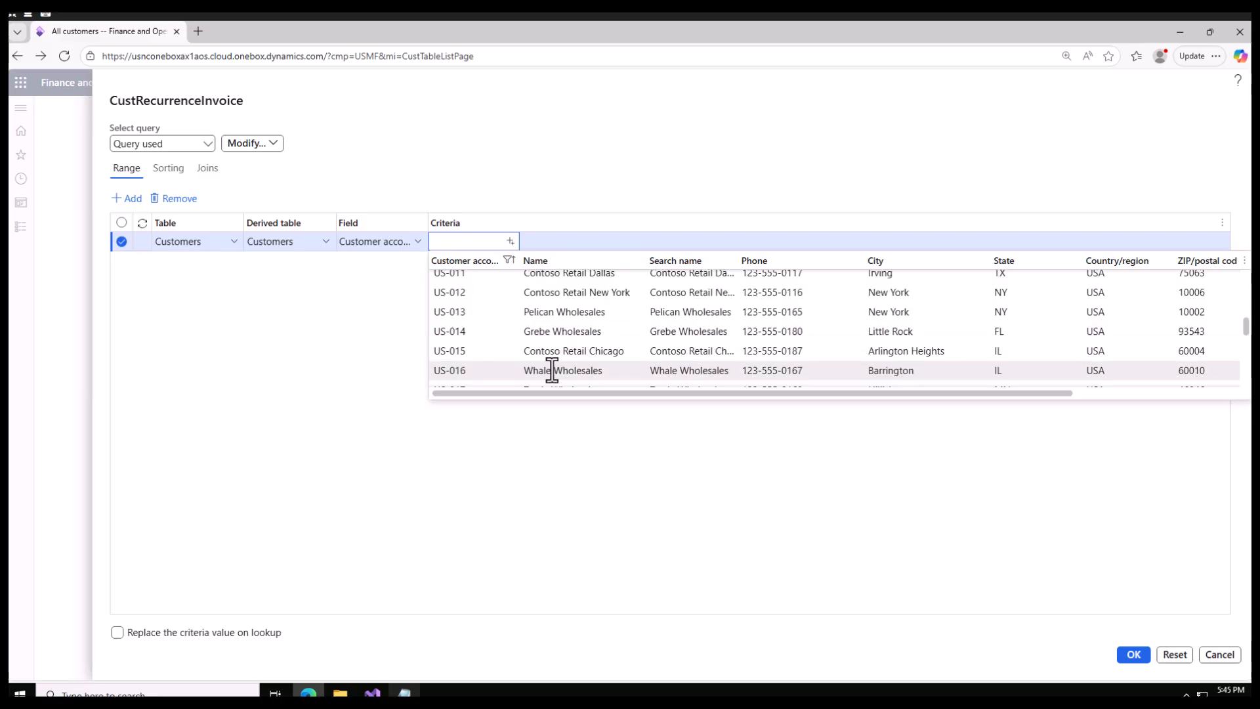
scroll(552, 370, "down", 3)
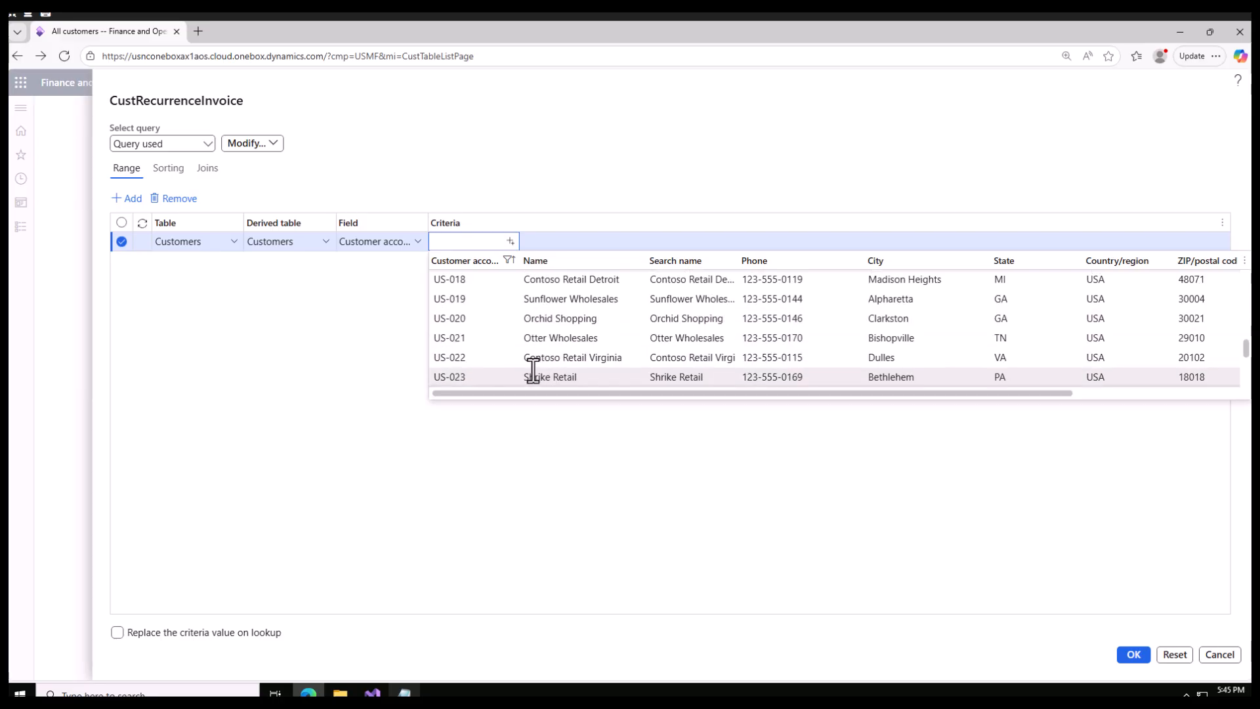
left_click(565, 299)
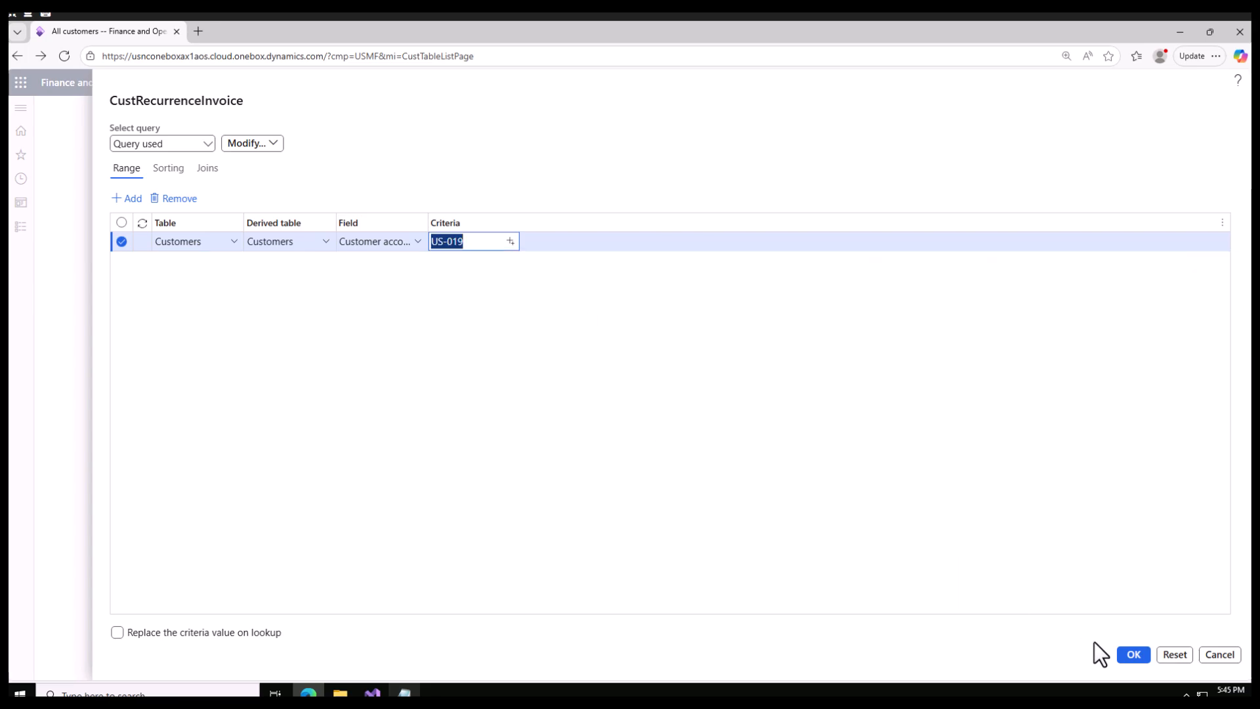
left_click(1134, 657)
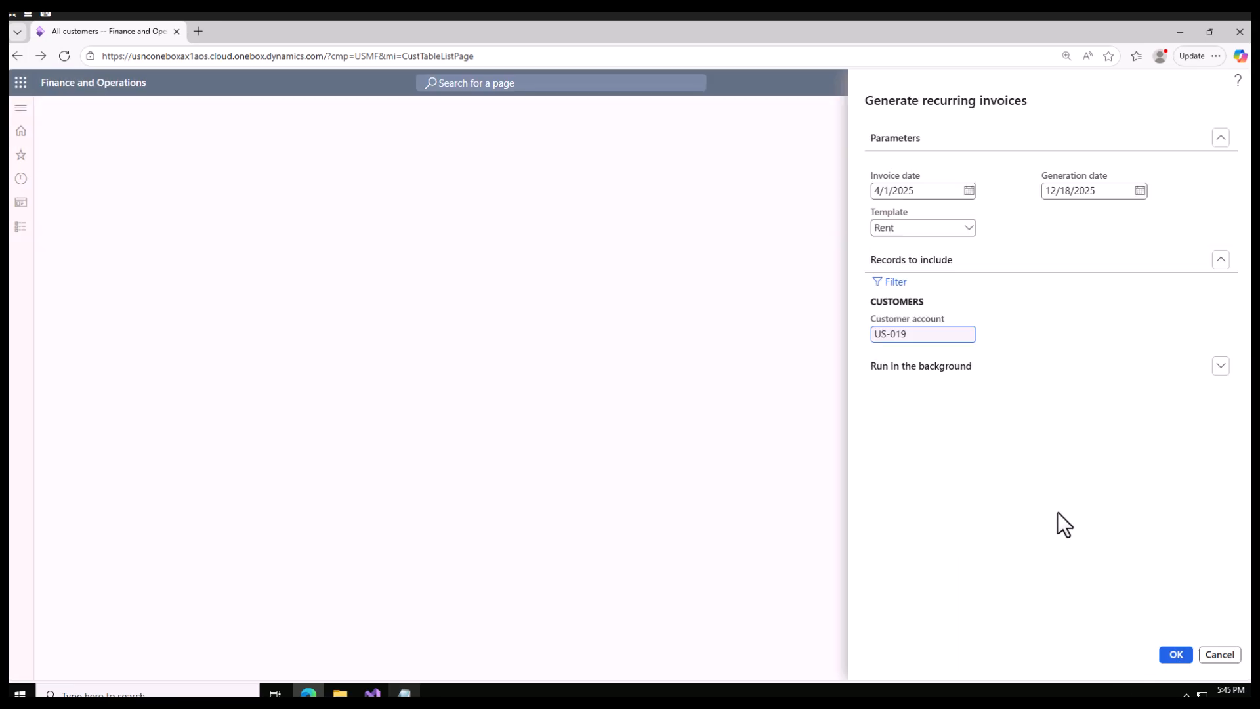
Enable batch processing for the recurring invoice generation, copy its task description, and submit the job.
left_click(1226, 368)
left_click(883, 426)
left_click_drag(1144, 426, 1017, 425)
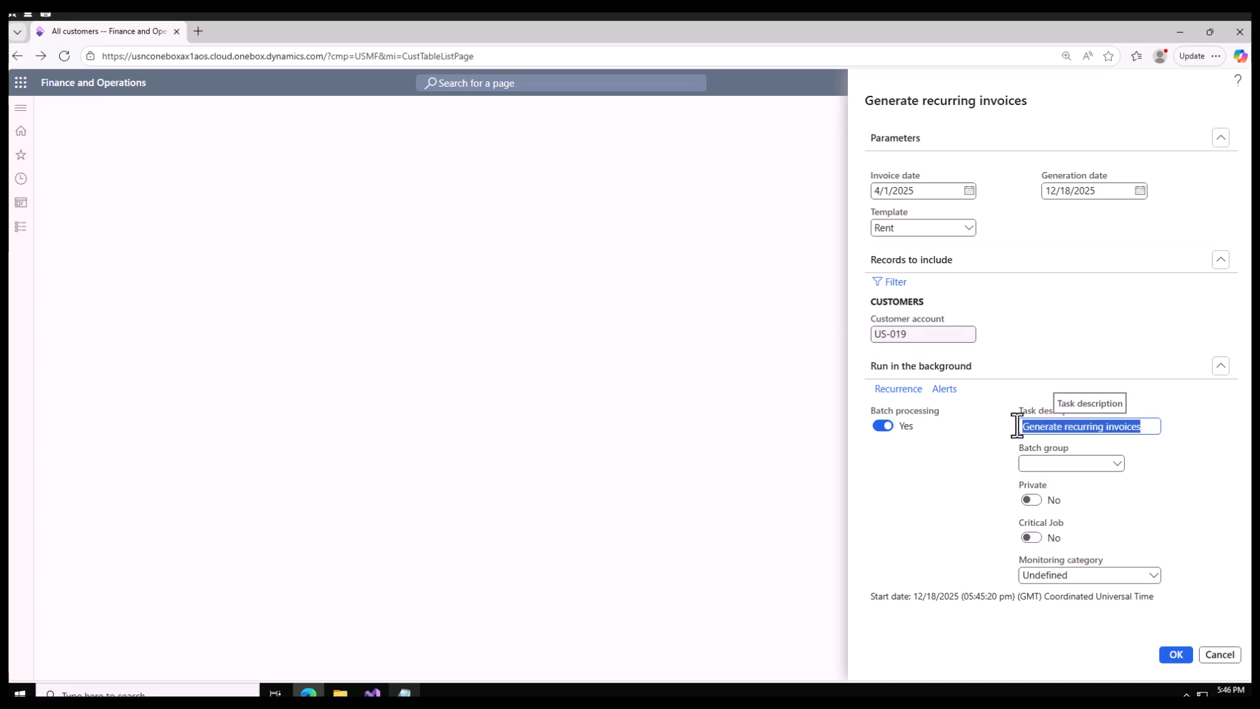
right_click(1037, 426)
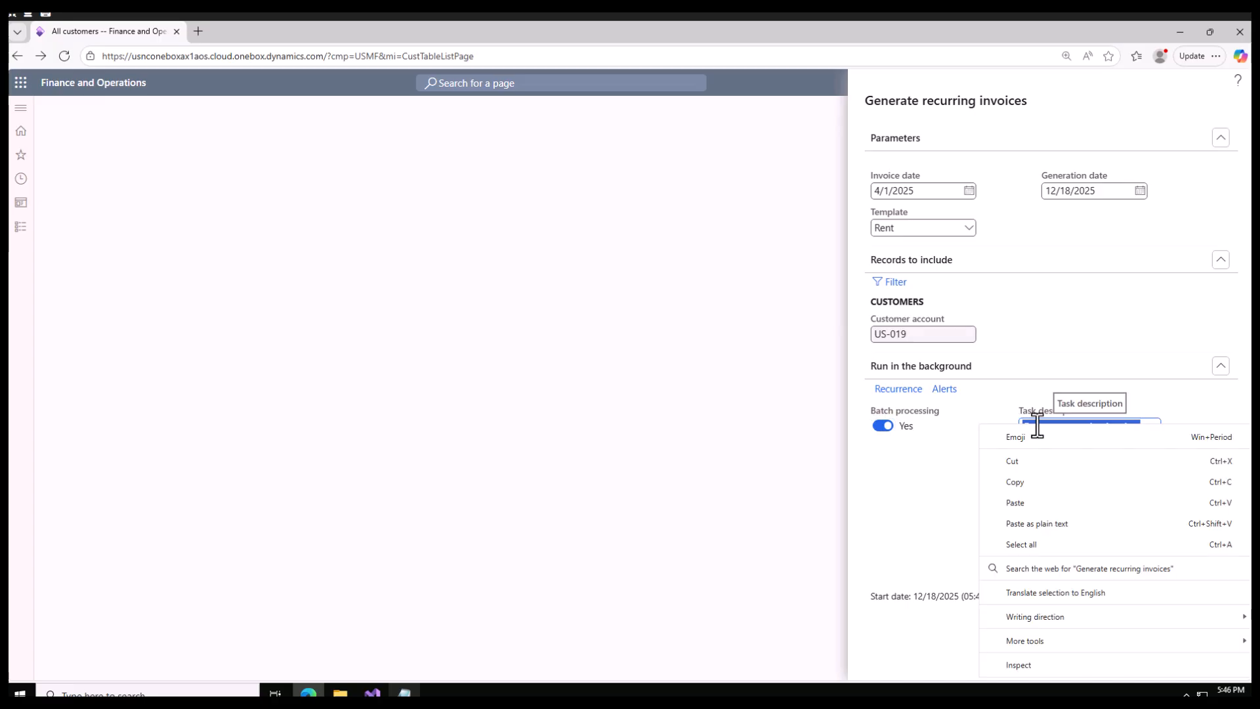
left_click(1022, 483)
left_click(1175, 655)
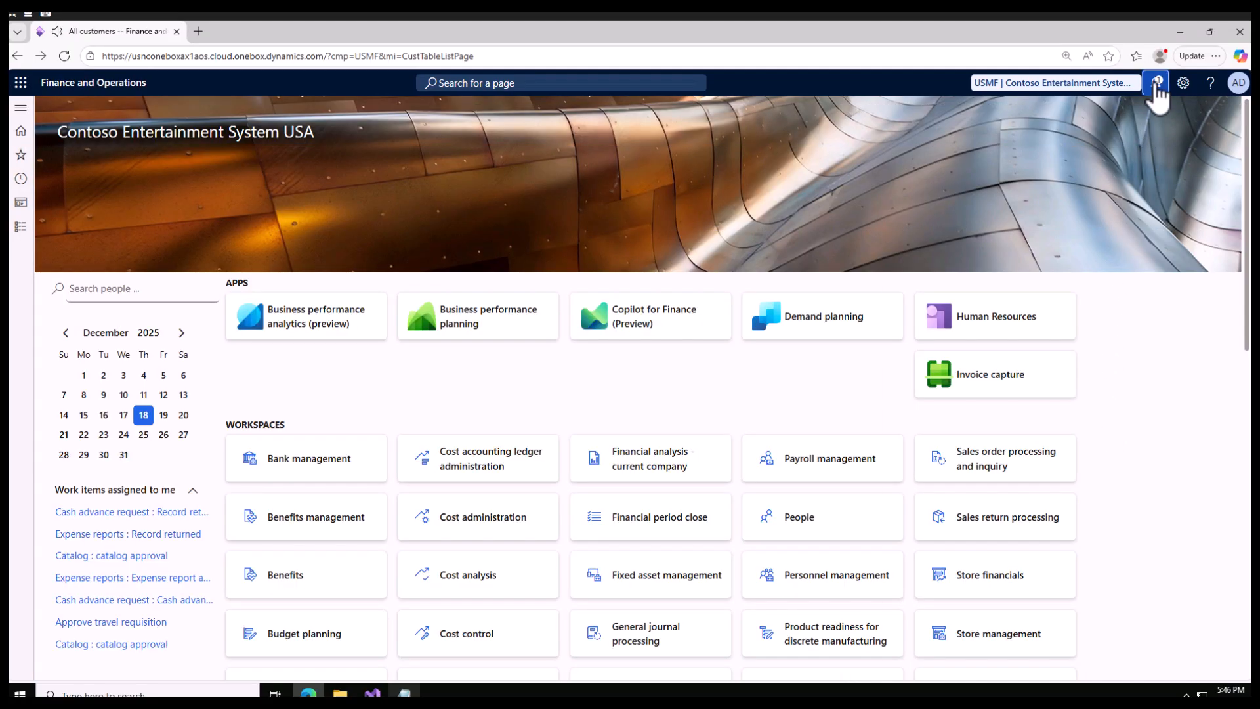
left_click(1155, 84)
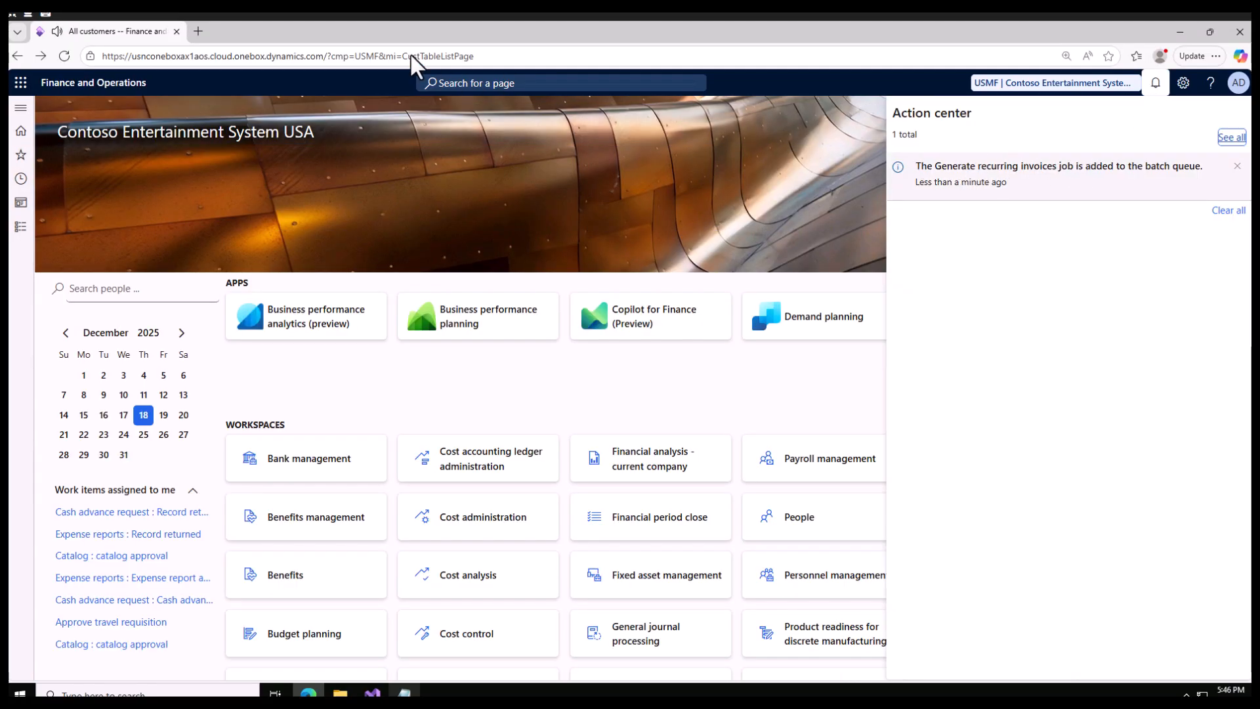
Duplicate the browser tab and open Batch jobs from the System administration inquiries in the copy.
right_click(113, 32)
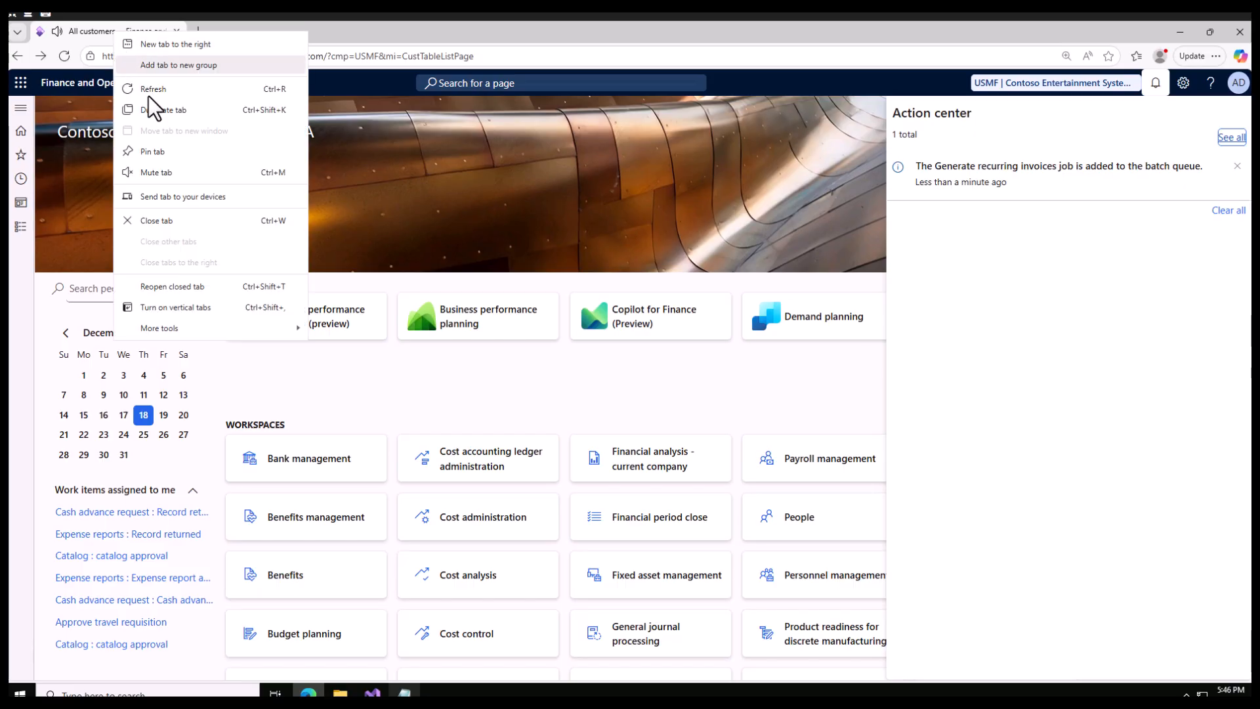
left_click(164, 109)
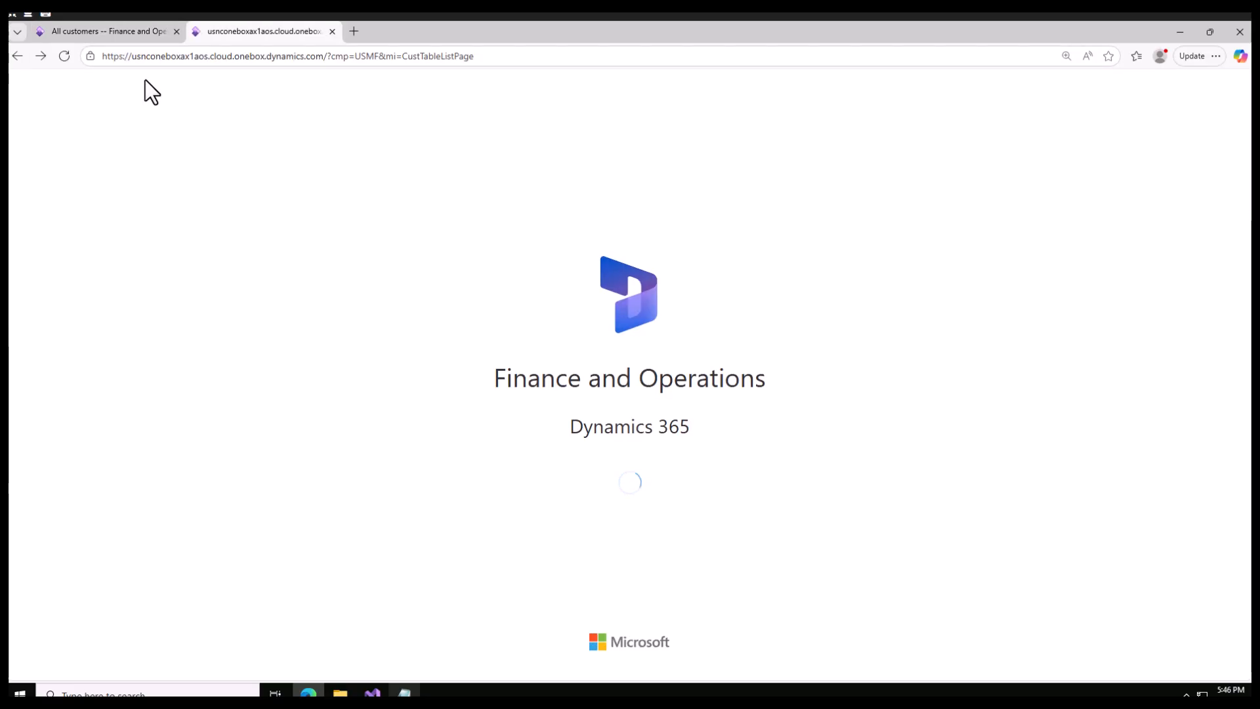
left_click(21, 229)
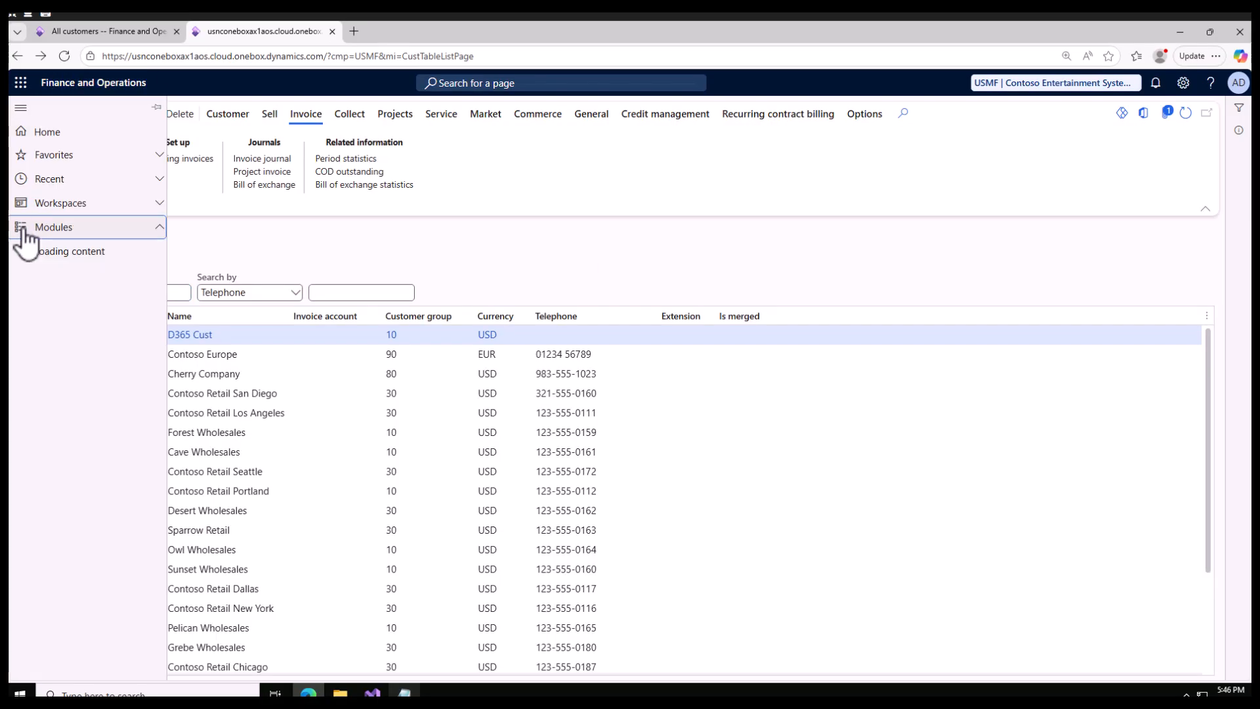
scroll(22, 385, "down", 10)
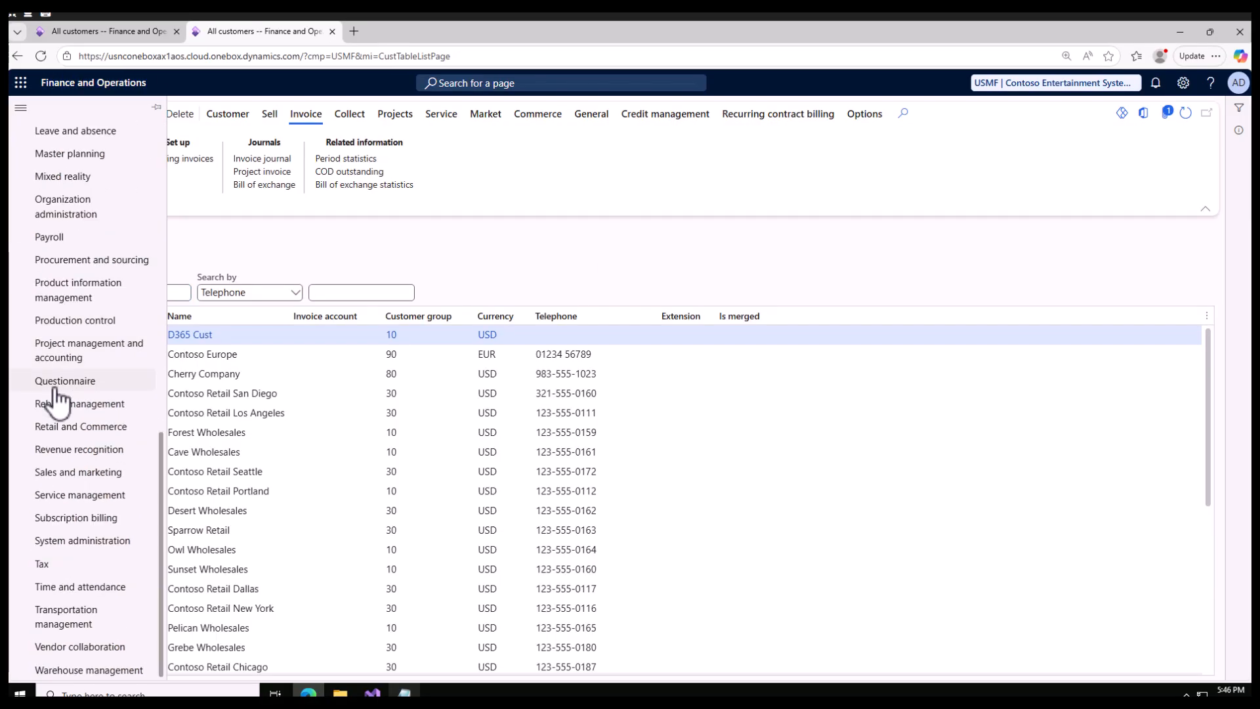
left_click(83, 474)
left_click(100, 544)
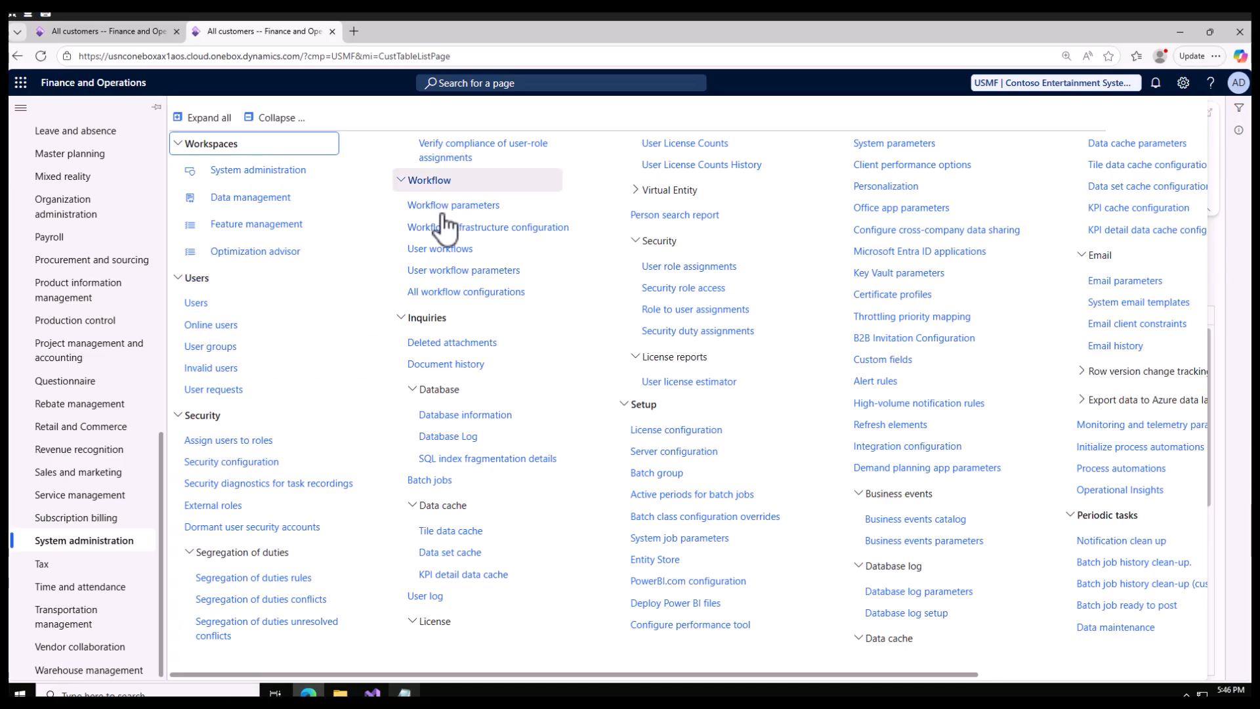
left_click(432, 484)
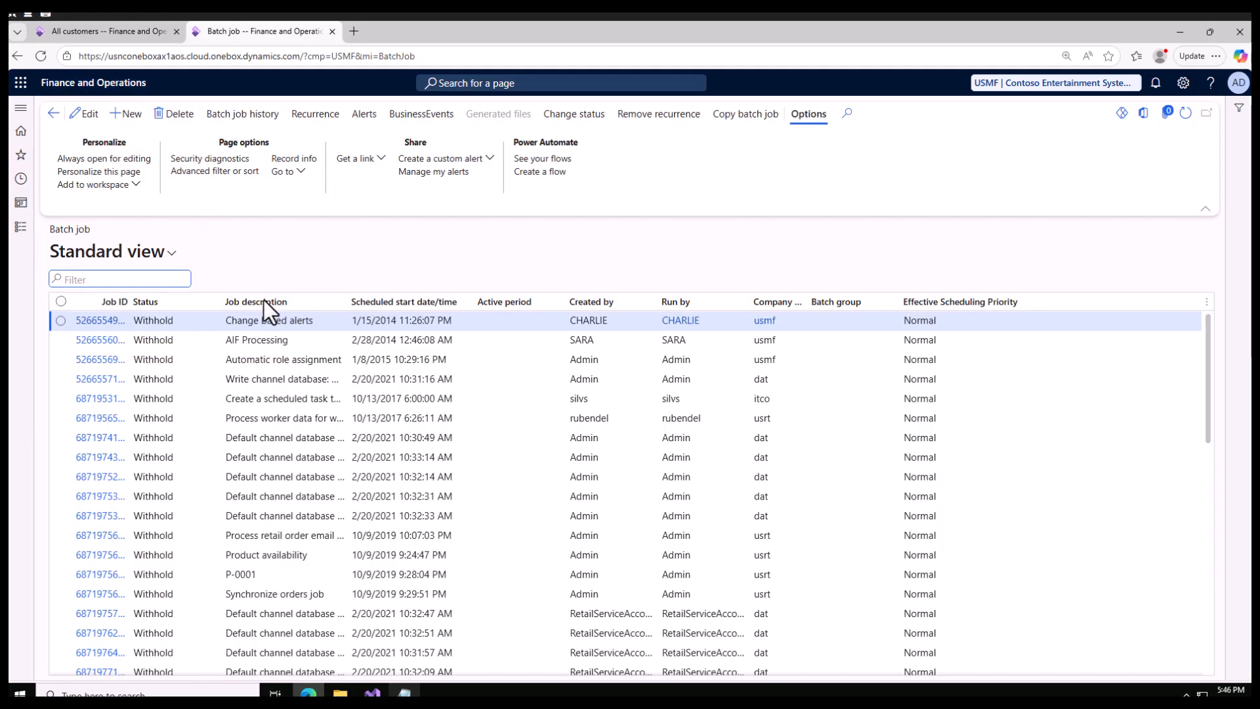
Filter the batch jobs by the job description Generate recurring invoices to check the submitted job.
left_click(275, 303)
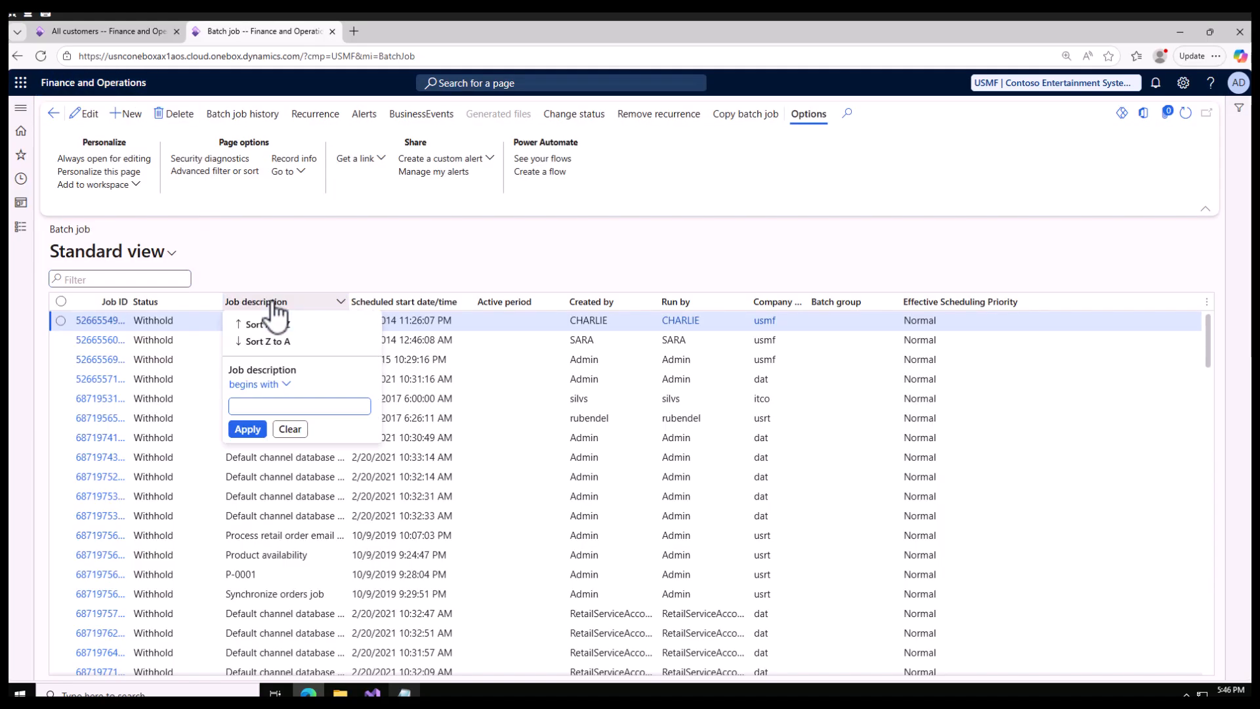
key("ctrl+v")
left_click(266, 433)
left_click(172, 321)
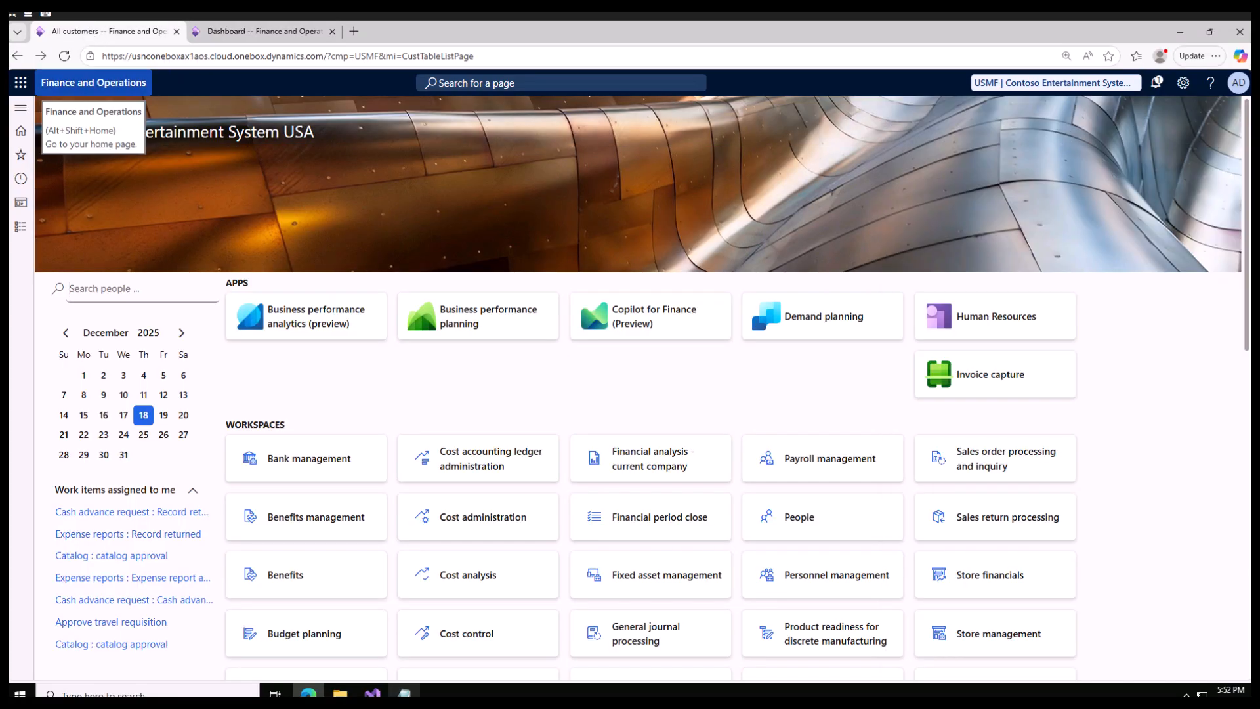
left_click(21, 228)
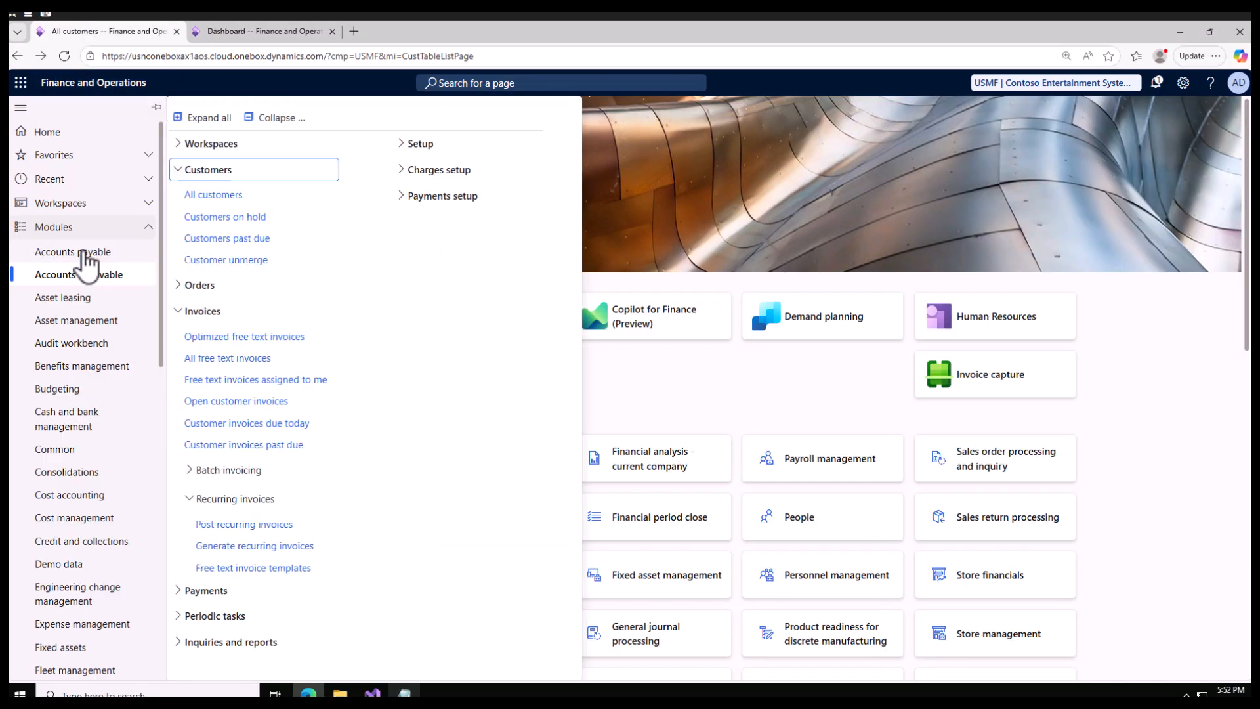
left_click(257, 546)
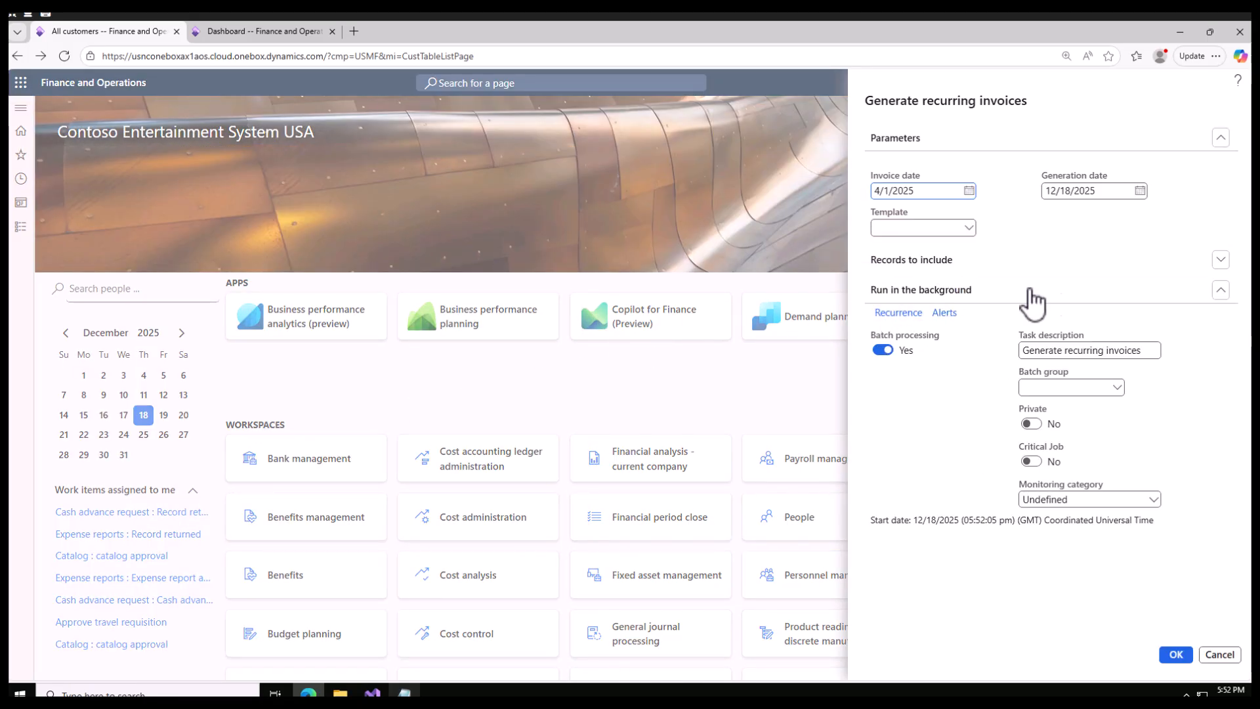
left_click(1219, 260)
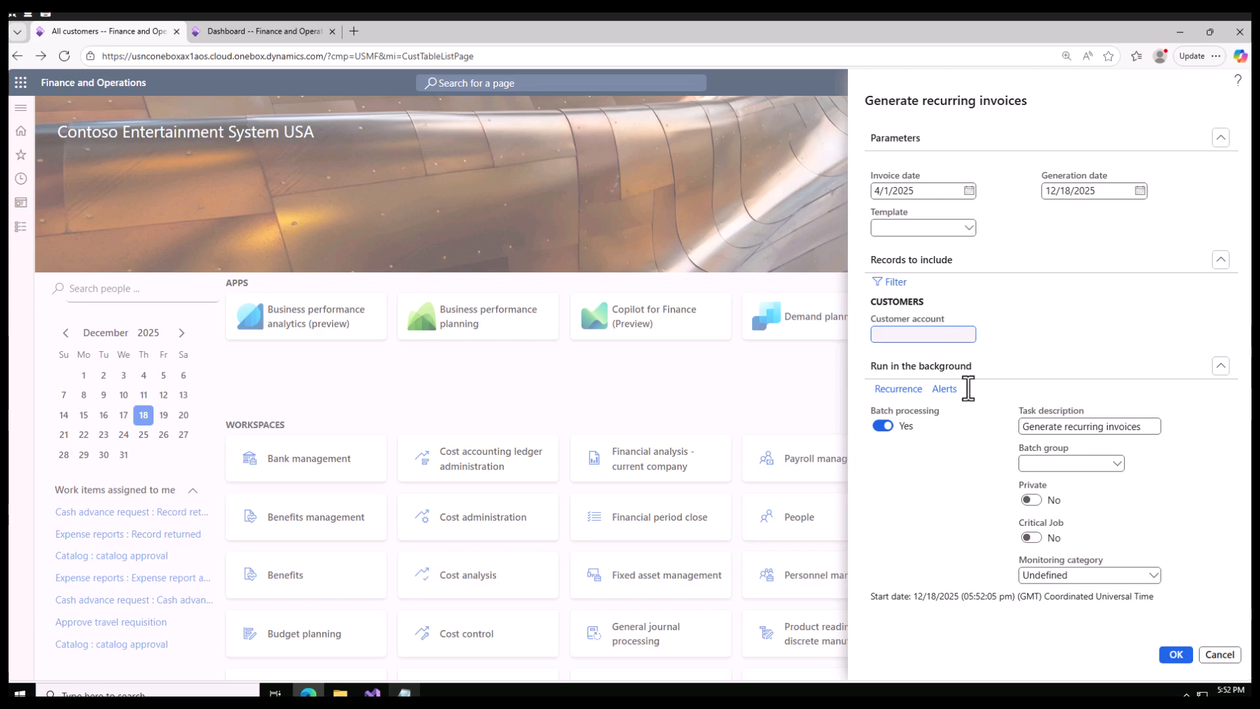
left_click(1217, 654)
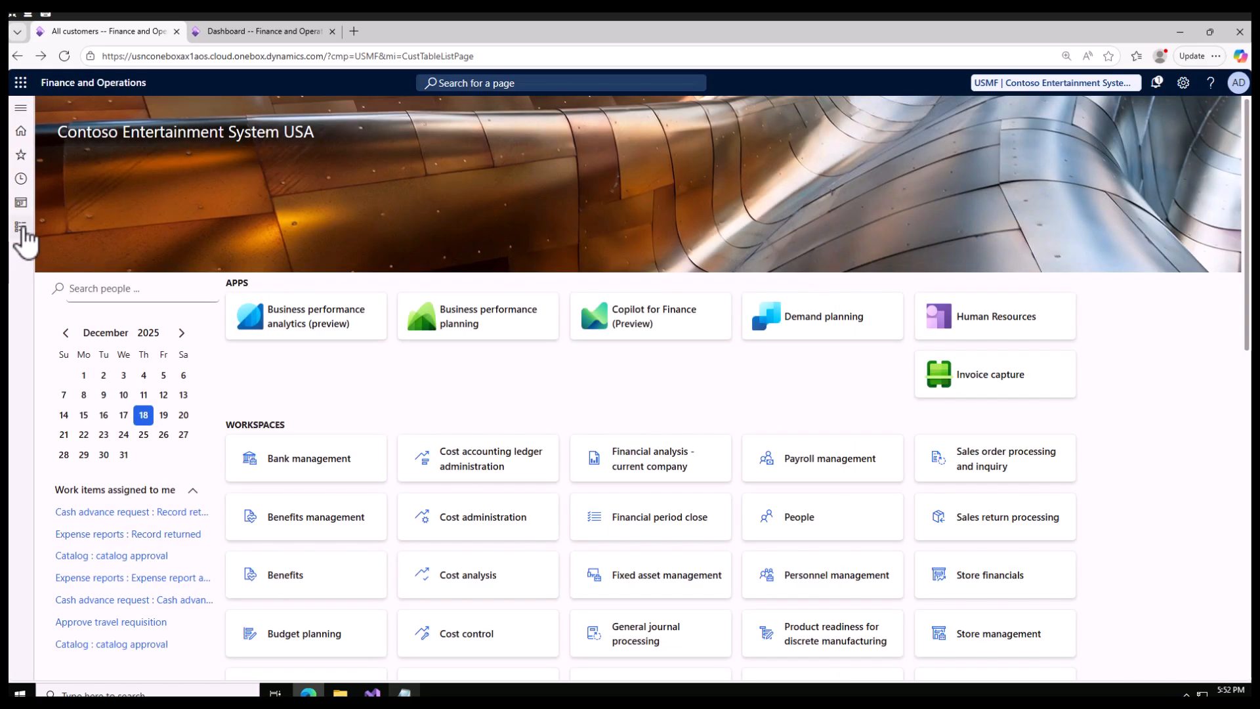
Open Post recurring invoices in Accounts receivable, widen the Recurrence ID column, and review the invoice lines of the generated recurrence.
left_click(21, 228)
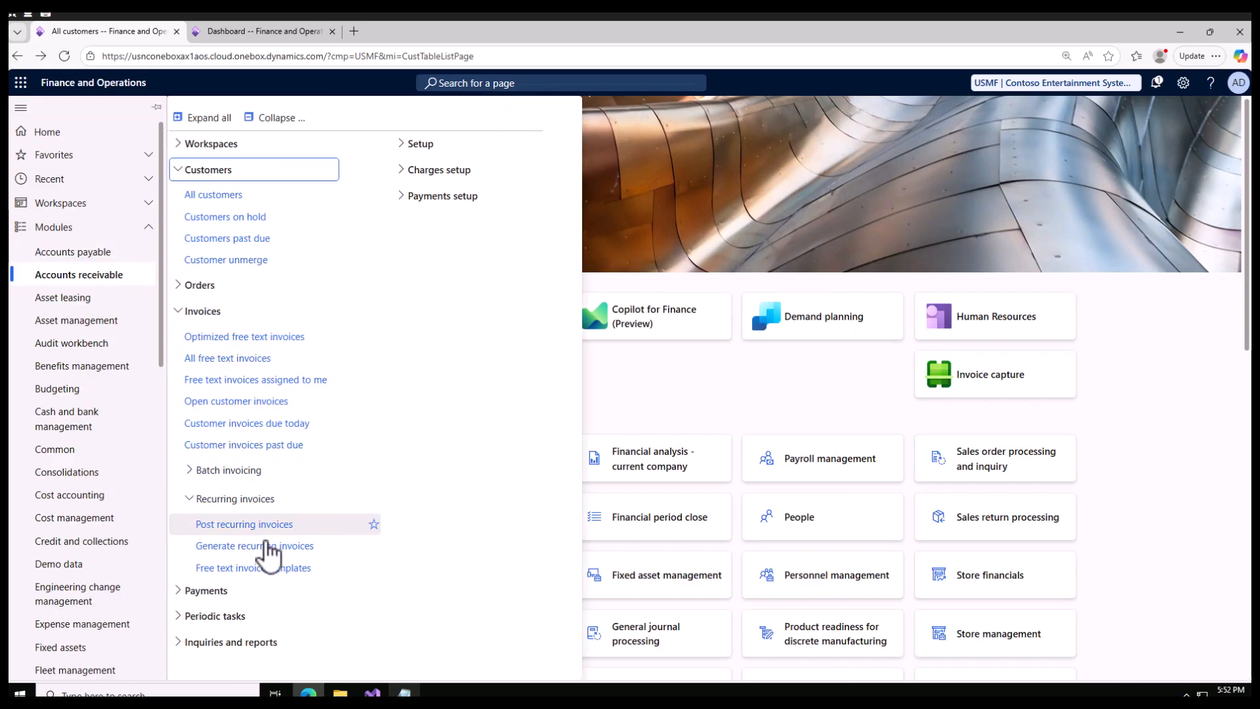
left_click(239, 525)
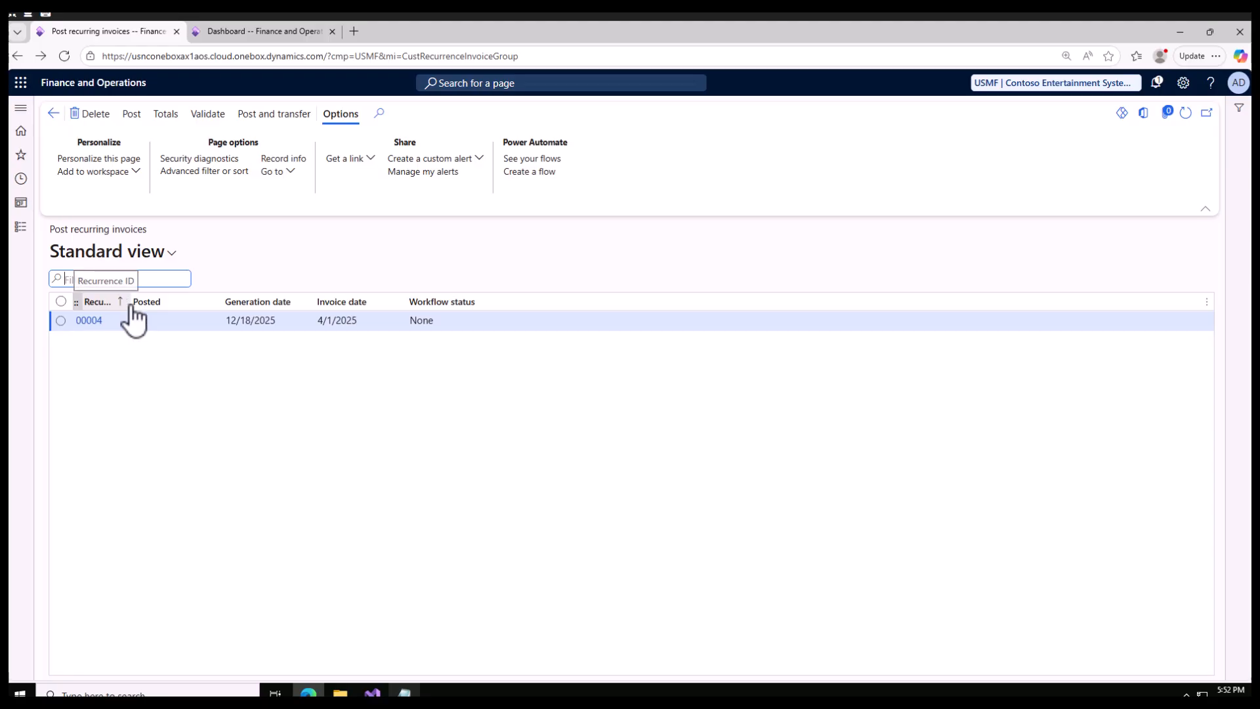
left_click_drag(167, 322, 161, 322)
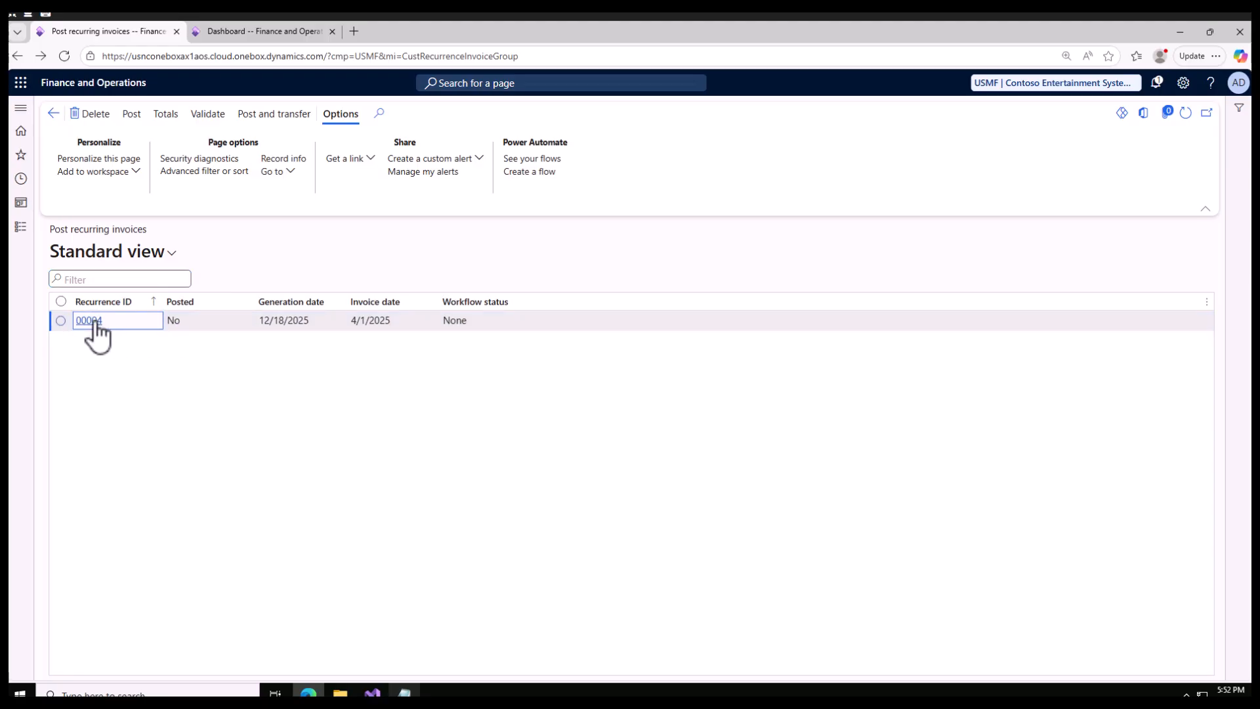
left_click(281, 324)
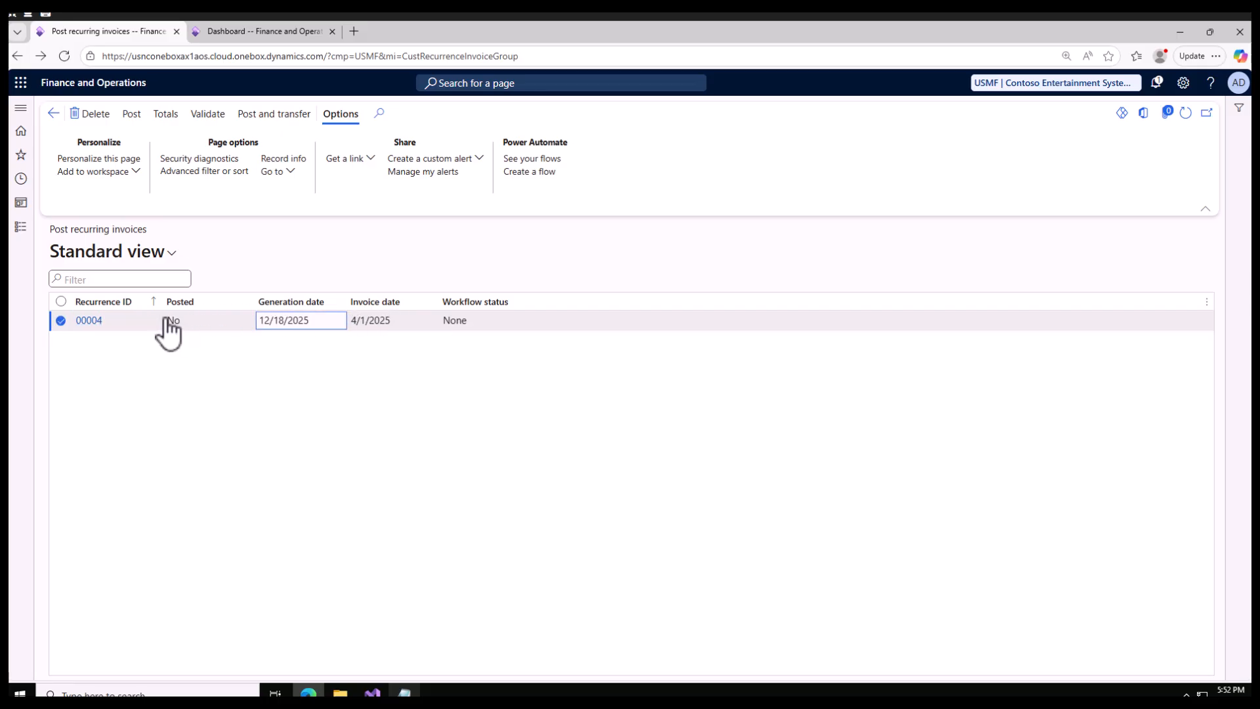
left_click(84, 322)
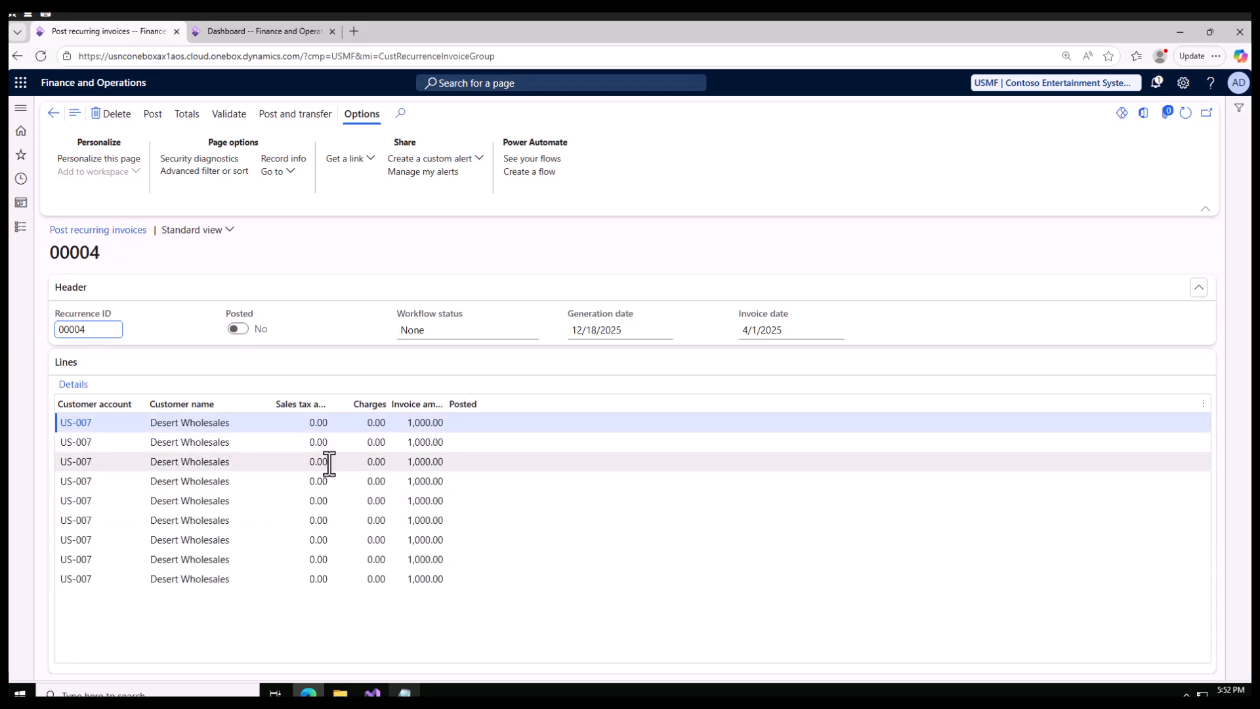
left_click(322, 461)
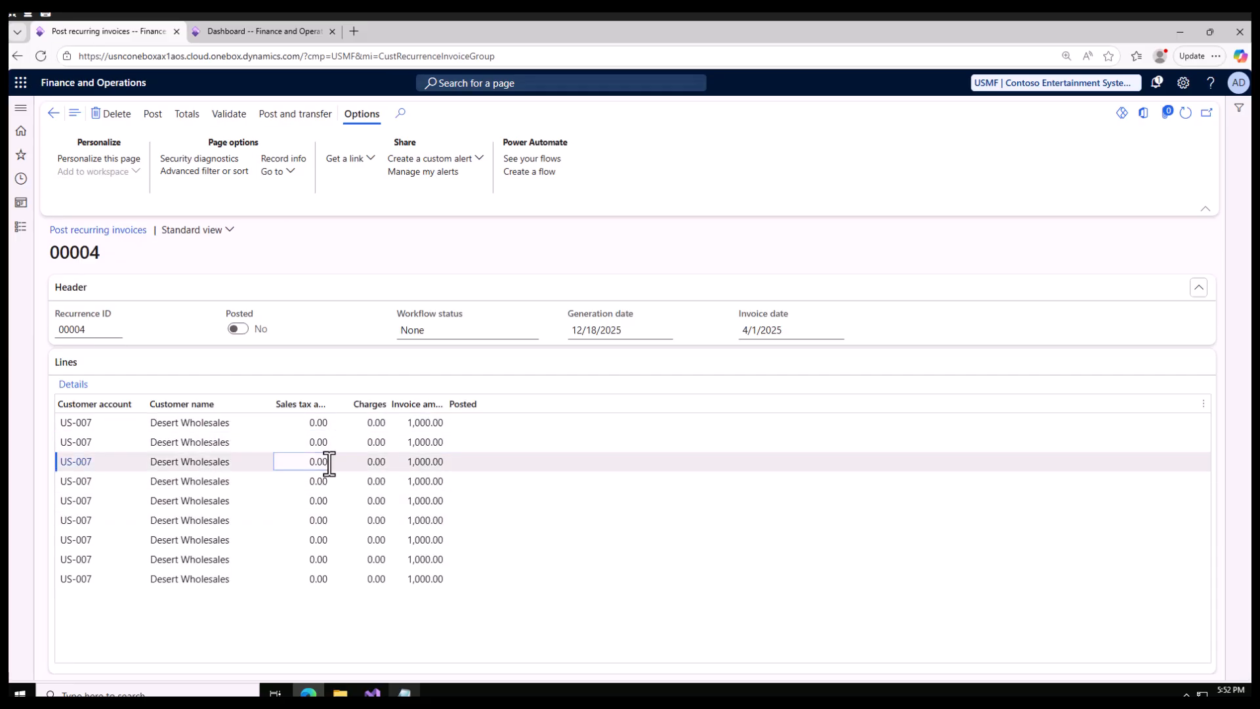
left_click(325, 521)
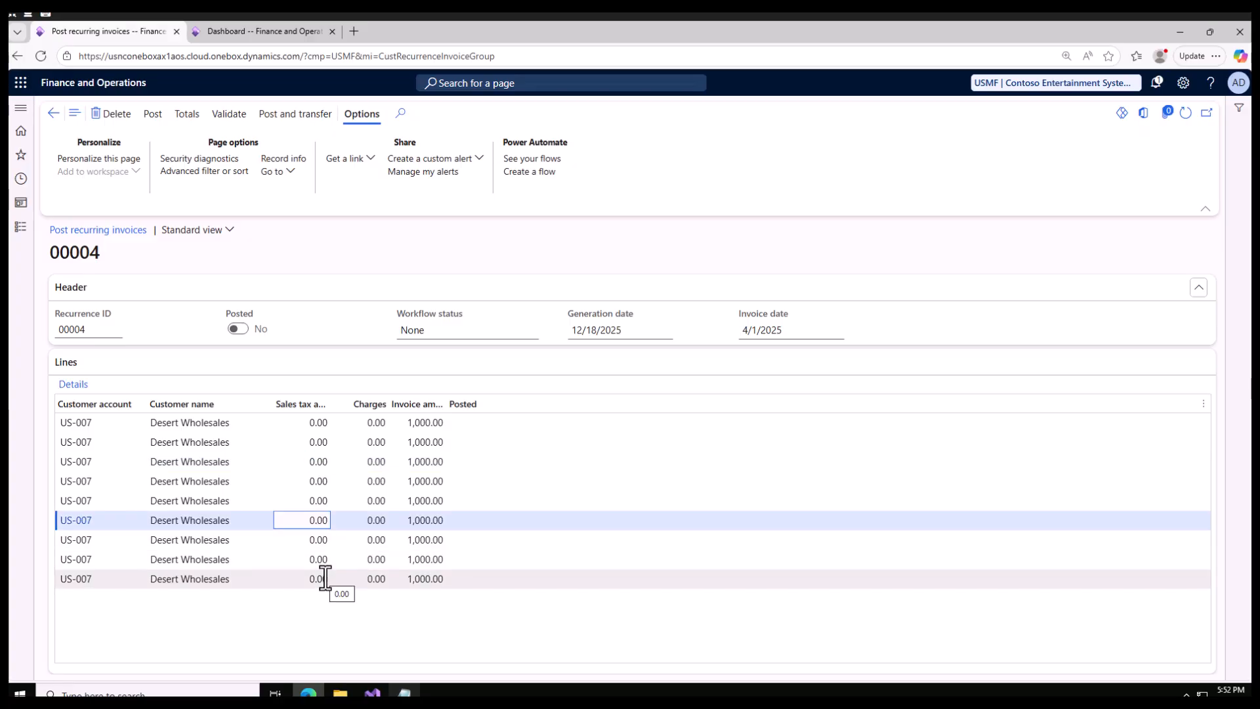
Add the note "apr to dec" below Account in Notepad and return to the recurring invoice lines in the browser.
left_click(405, 692)
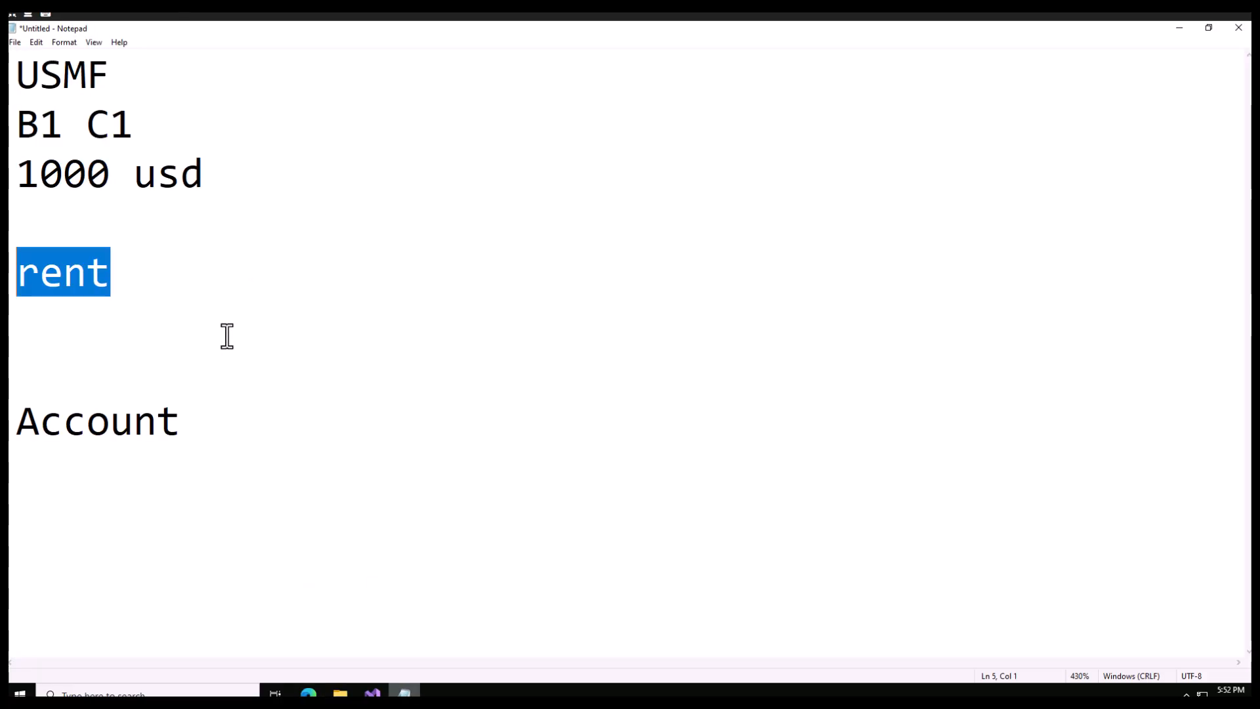
left_click(226, 437)
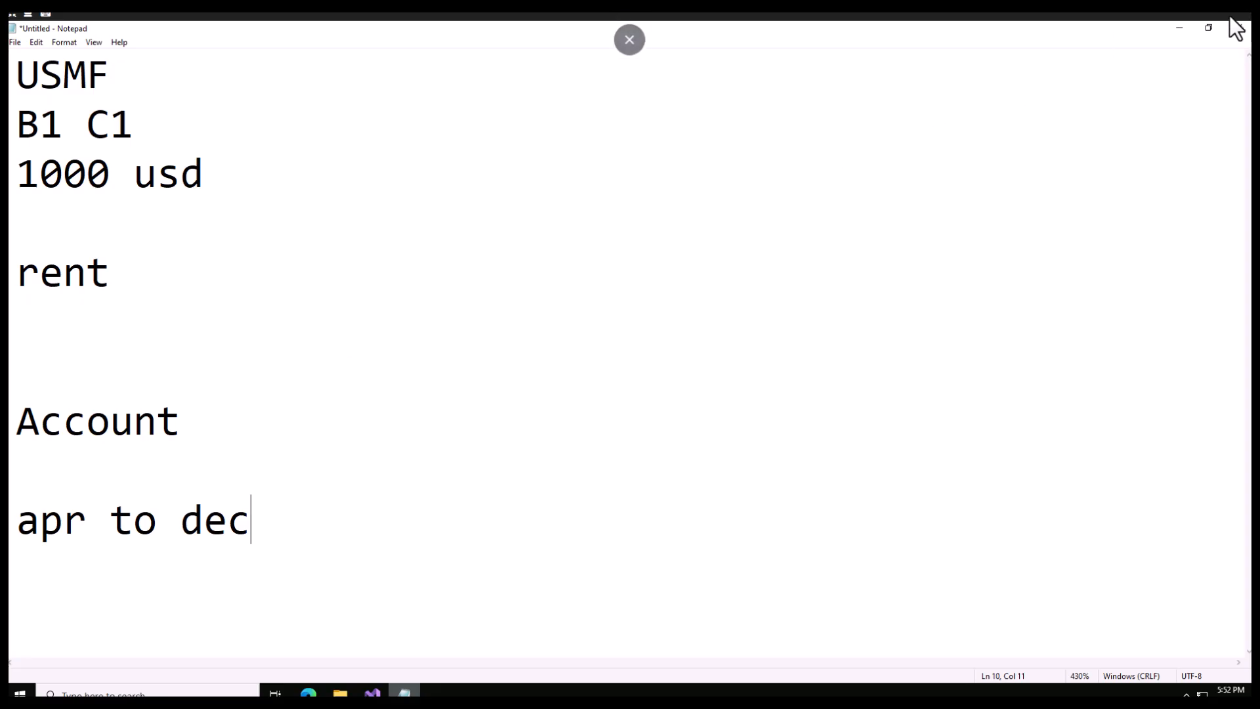
left_click(1181, 29)
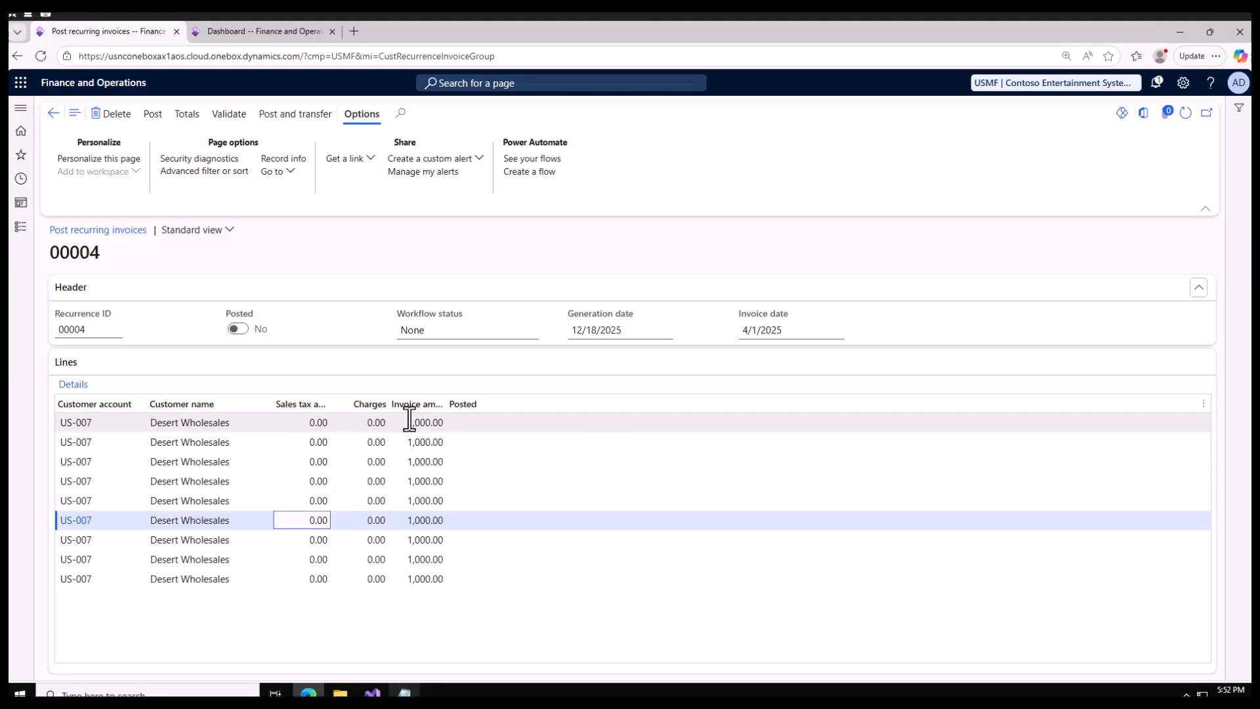
Widen the Invoice amount column in the recurring invoice lines to show its full heading.
left_click_drag(449, 403, 512, 406)
left_click(394, 522)
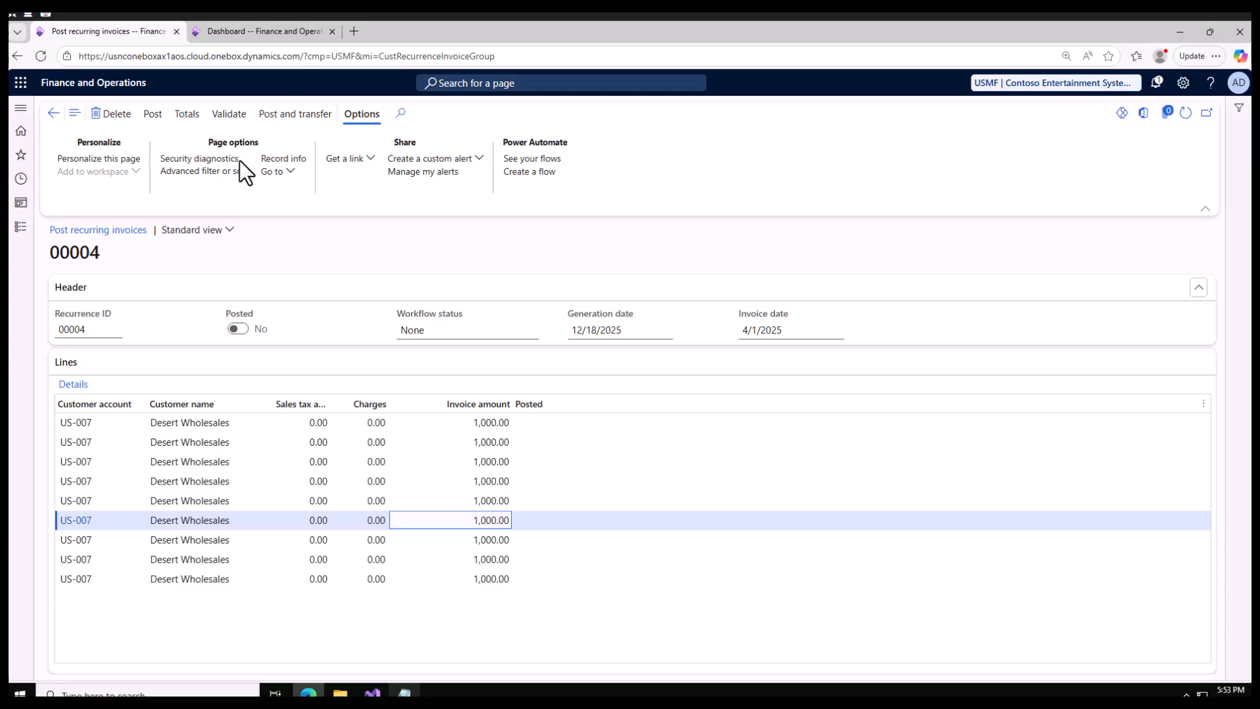
In the second browser tab, open customer US-019 Sunflower Wholesales from All customers in Accounts receivable and review its transactions.
left_click(254, 32)
left_click(21, 227)
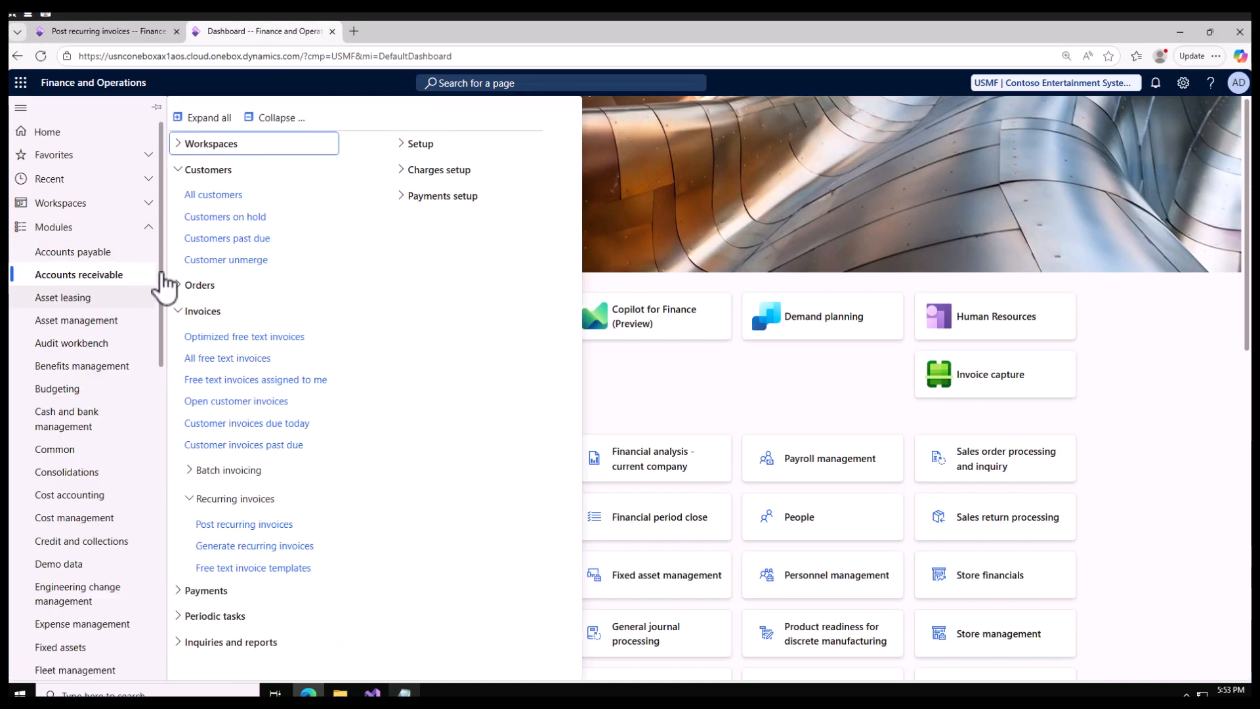
left_click(212, 195)
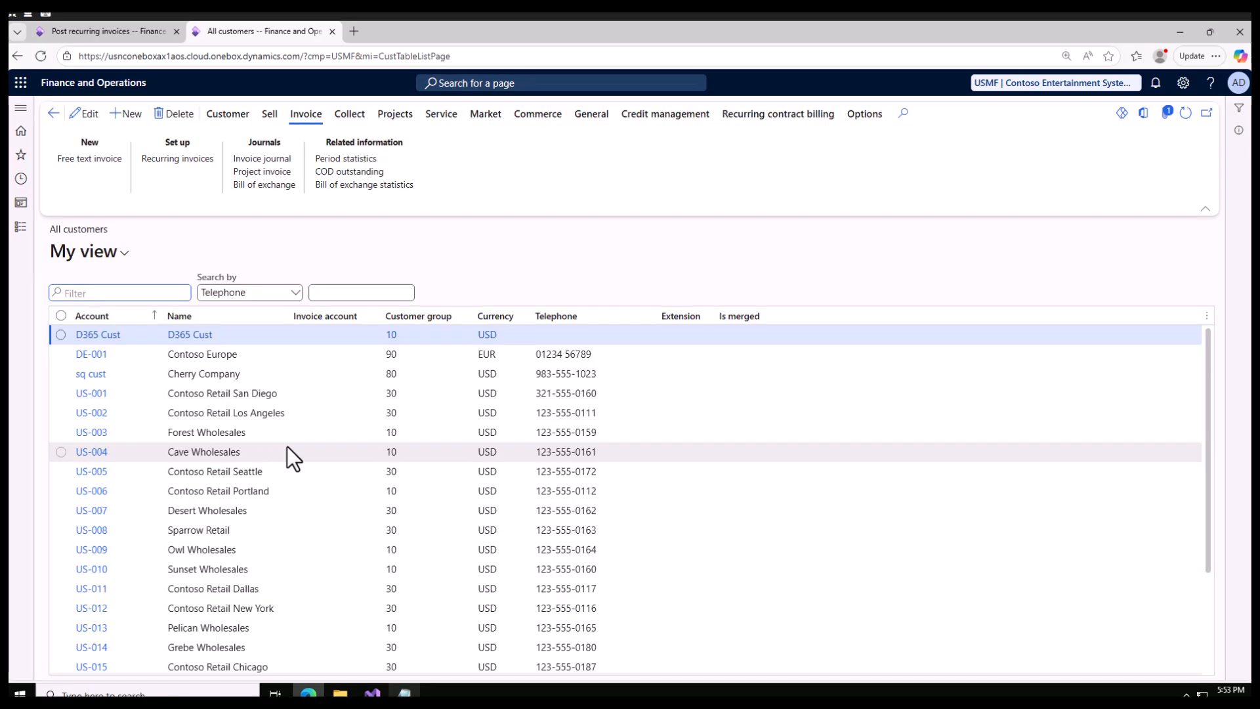
scroll(272, 653, "down", 2)
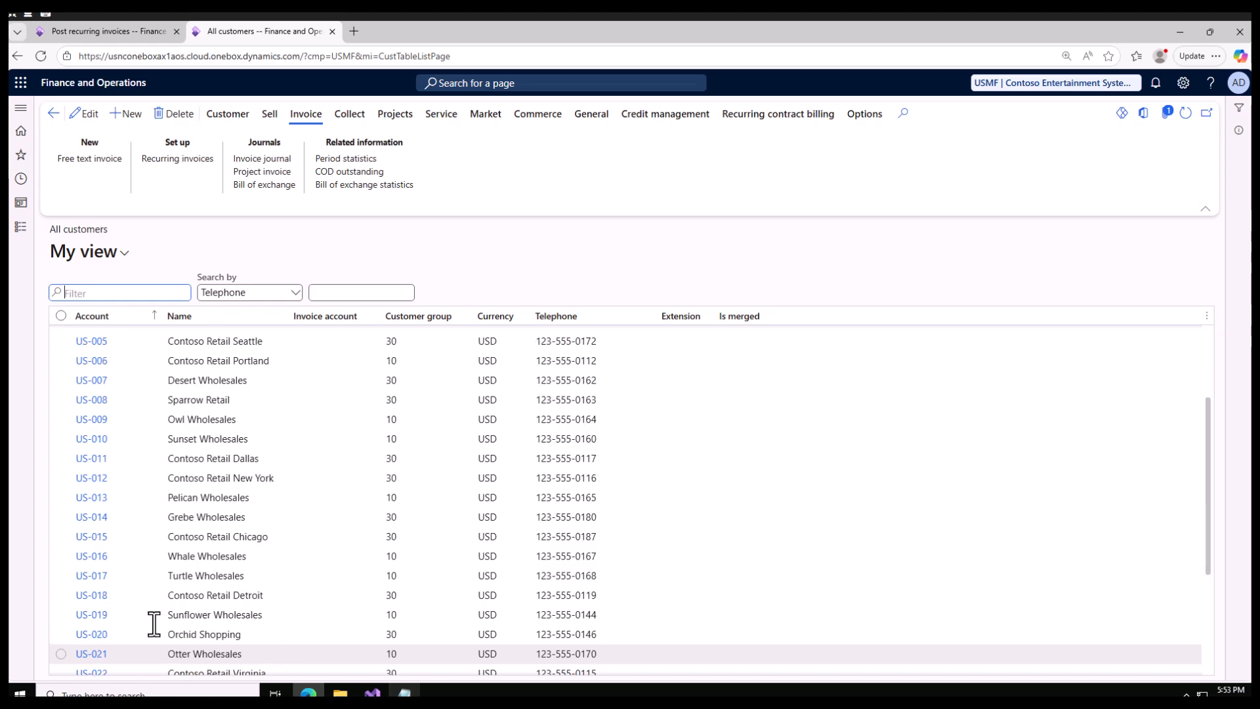
left_click(272, 614)
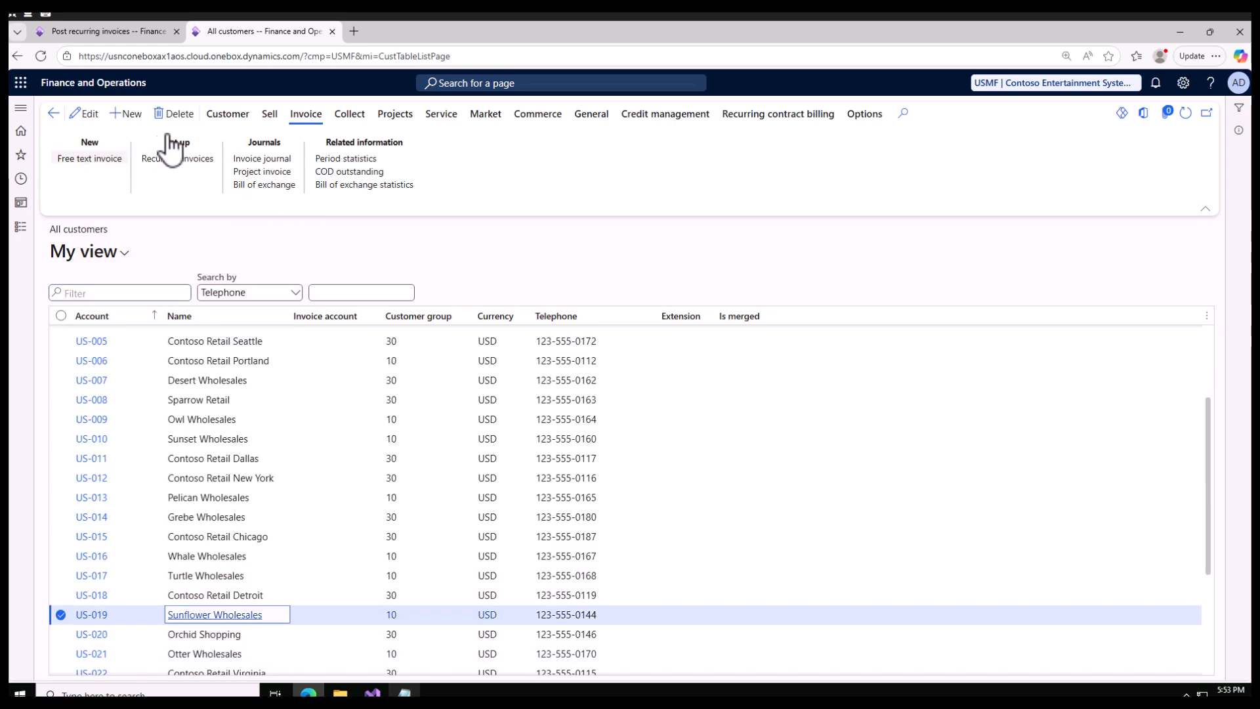
left_click(228, 114)
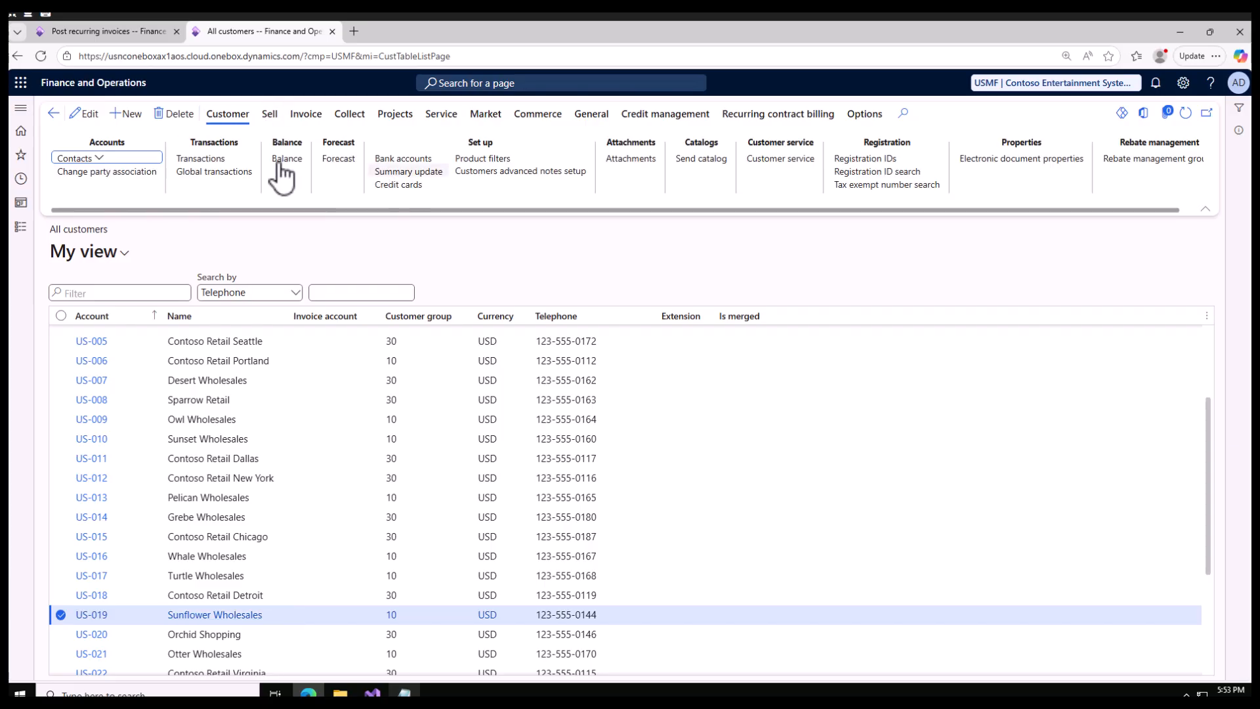
left_click(215, 160)
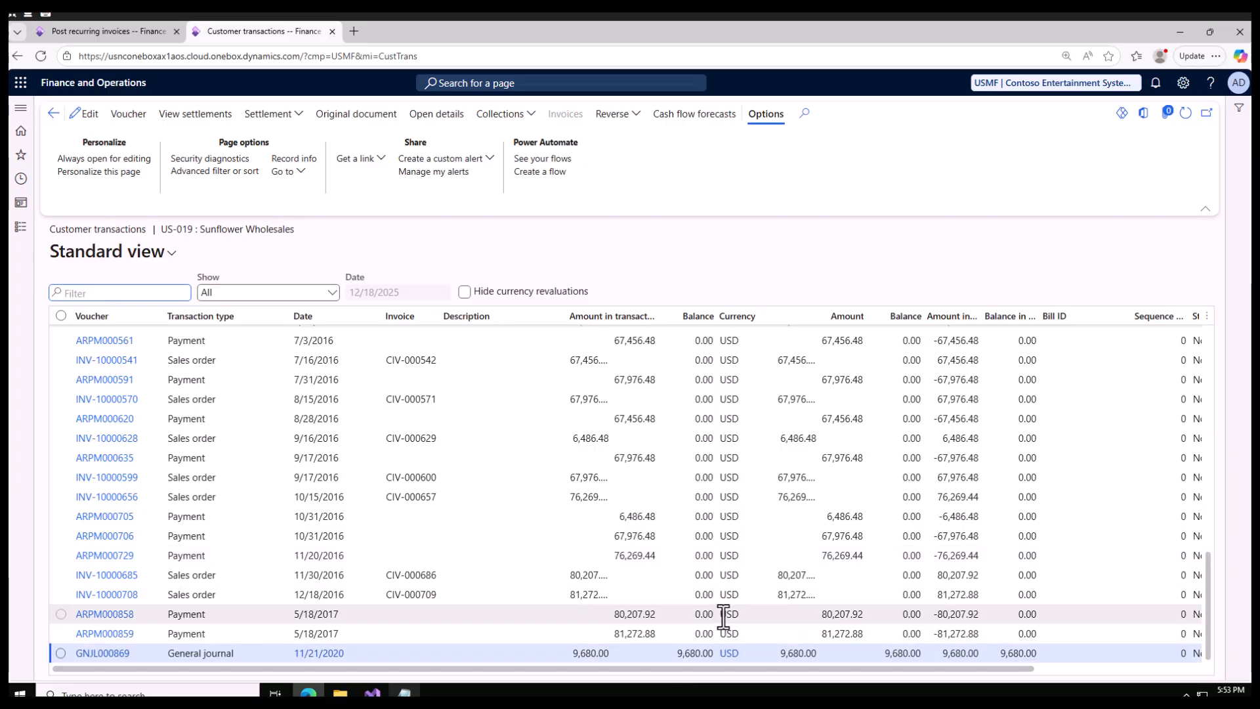
scroll(723, 617, "up", 10)
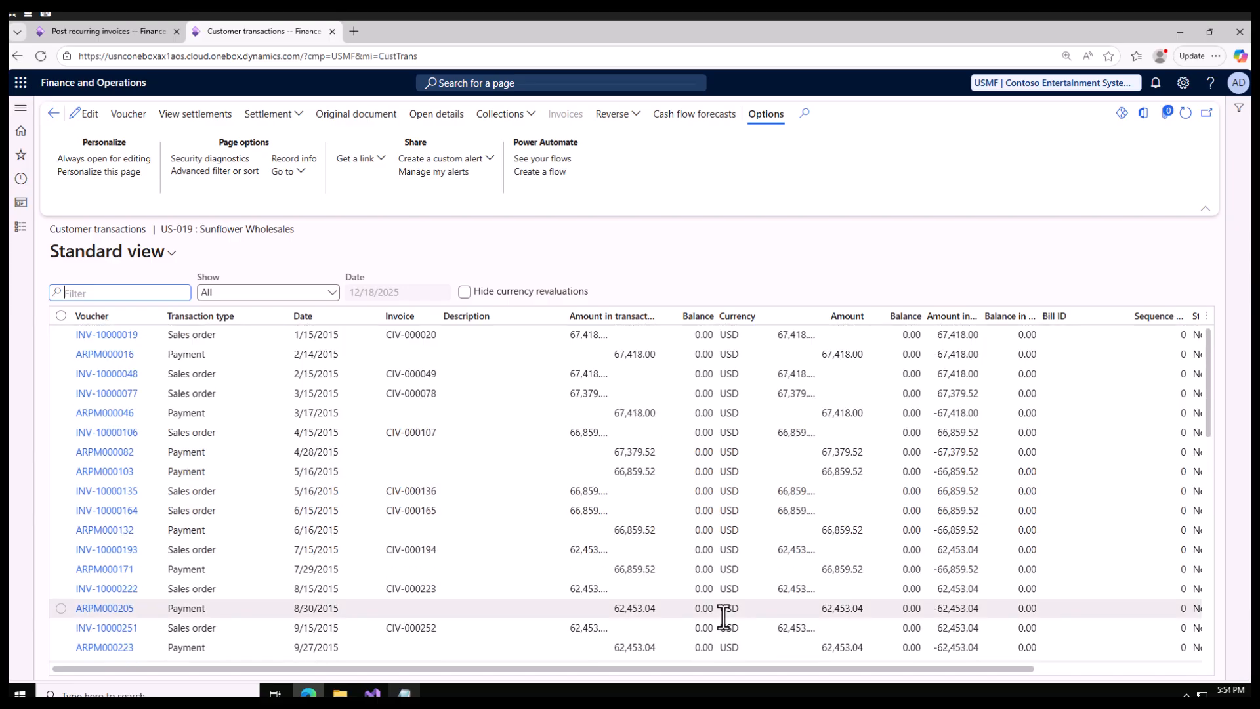
scroll(723, 617, "down", 5)
Return to the recurring invoices browser tab, post recurrence 00004, and expand the batch queue messages.
left_click(120, 33)
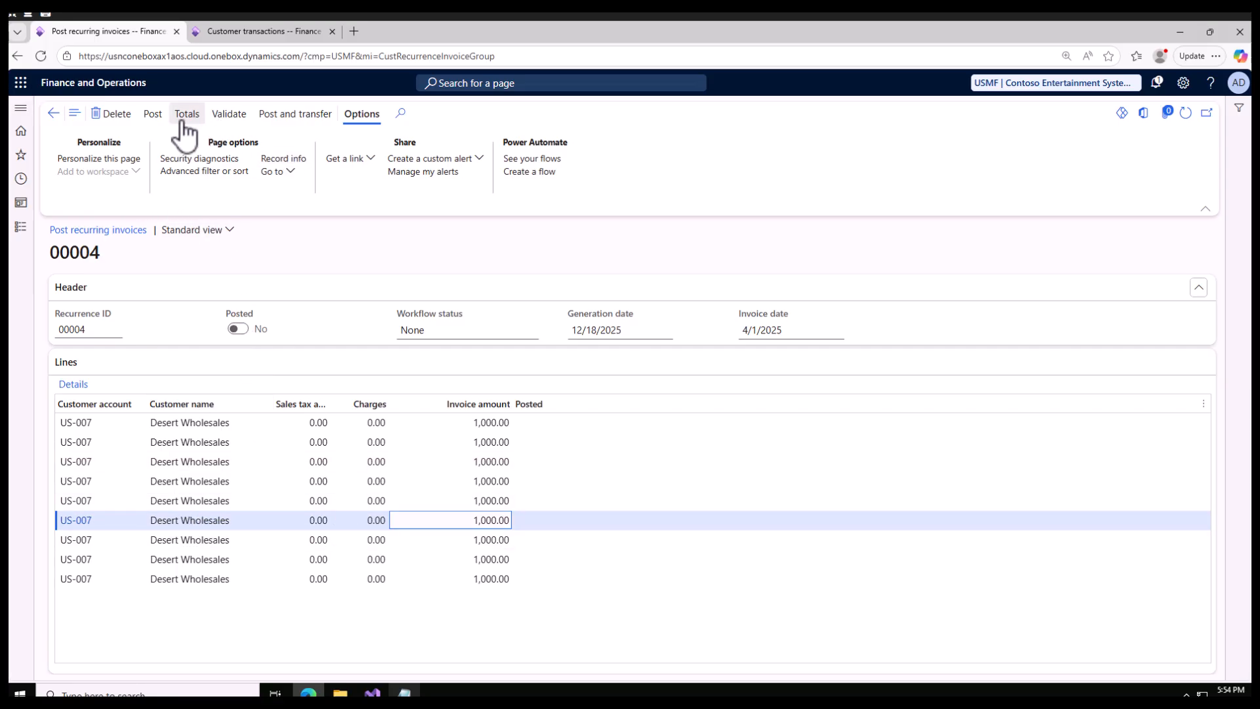
left_click(153, 115)
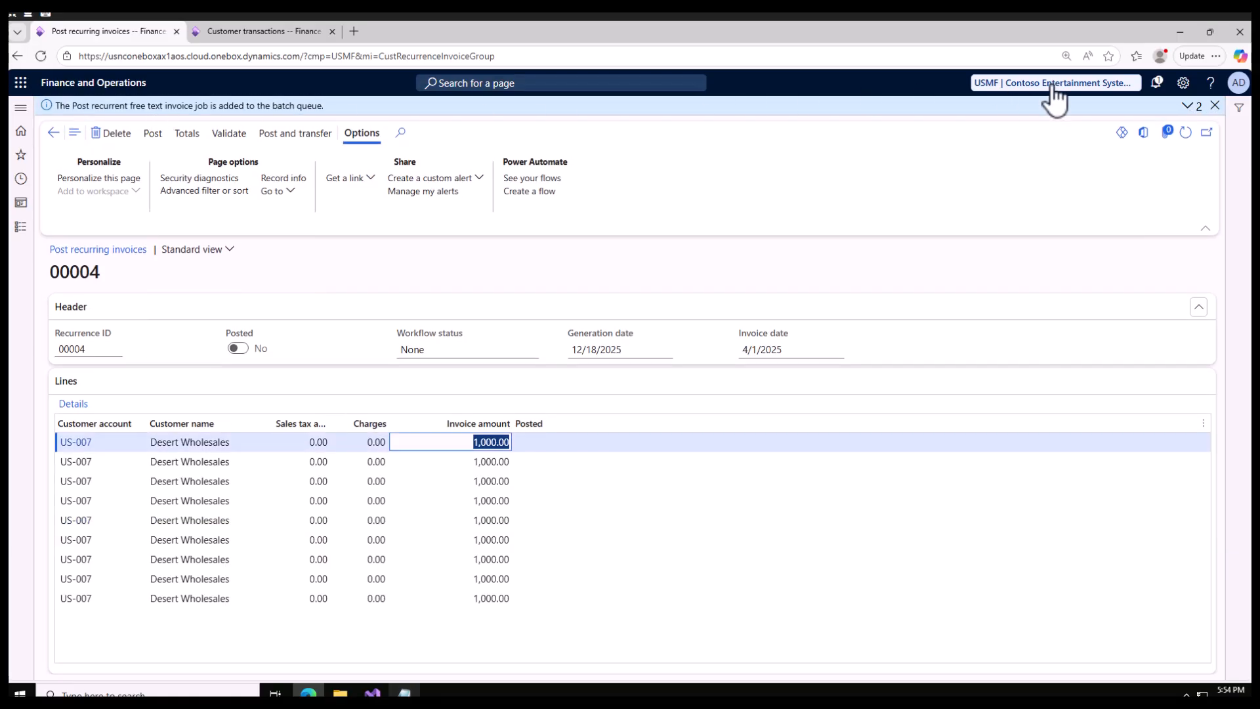
left_click(1189, 107)
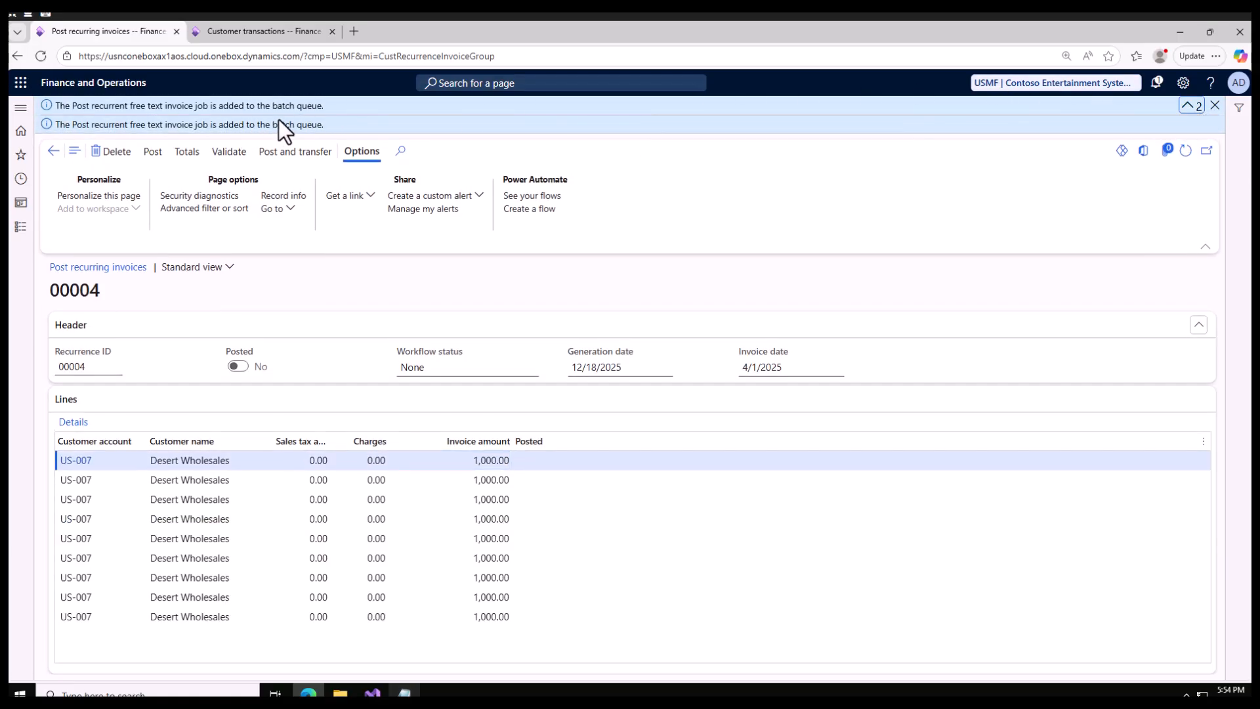
Duplicate the Customer transactions browser tab and open Batch jobs from System administration in the copy.
left_click(247, 34)
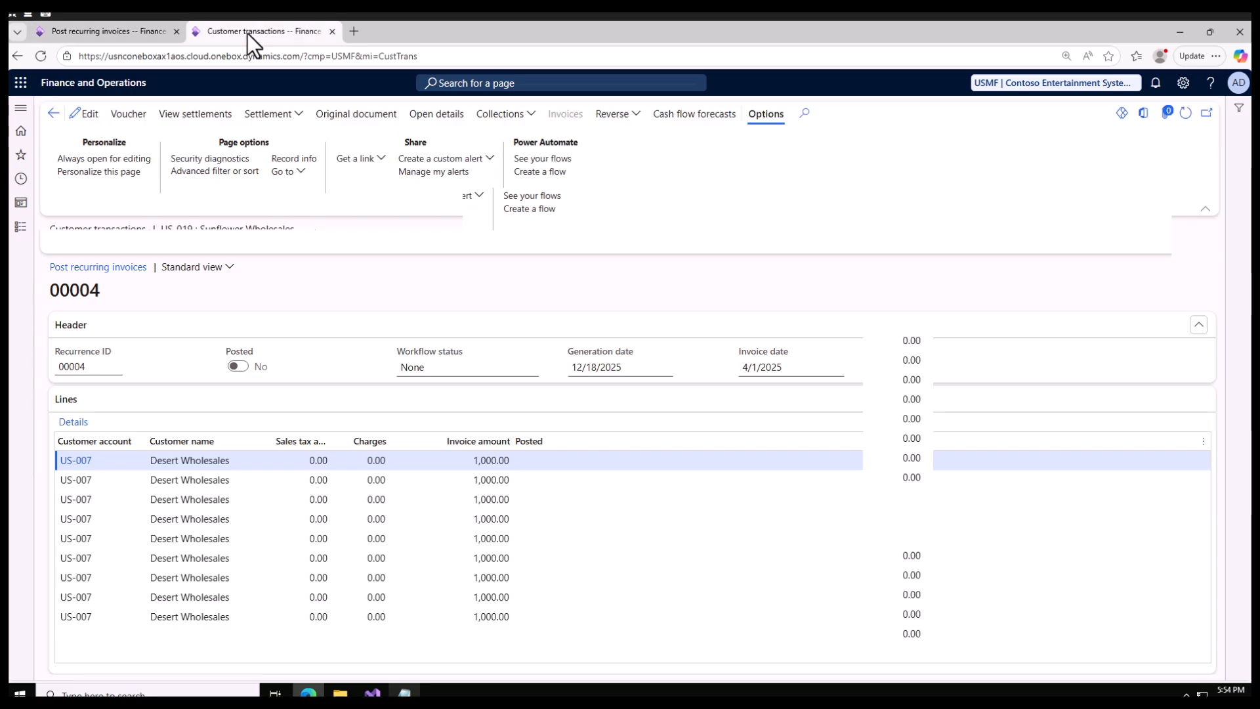
right_click(247, 34)
left_click(309, 113)
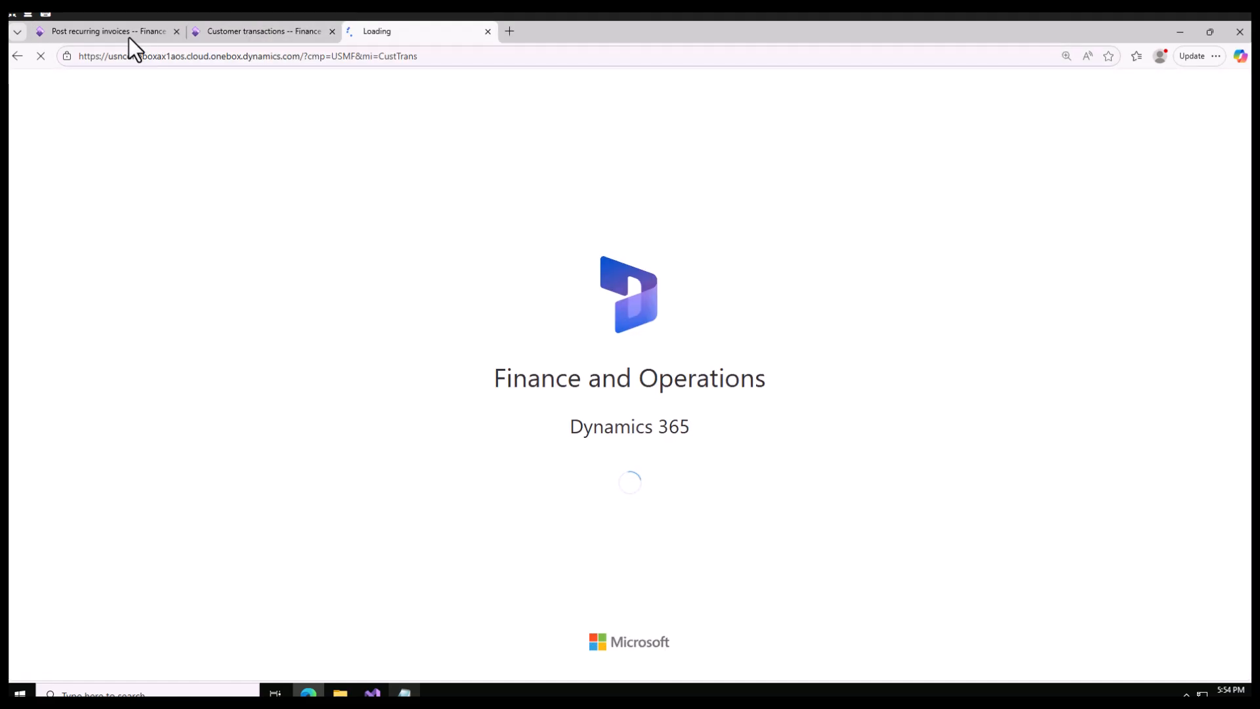
left_click(120, 31)
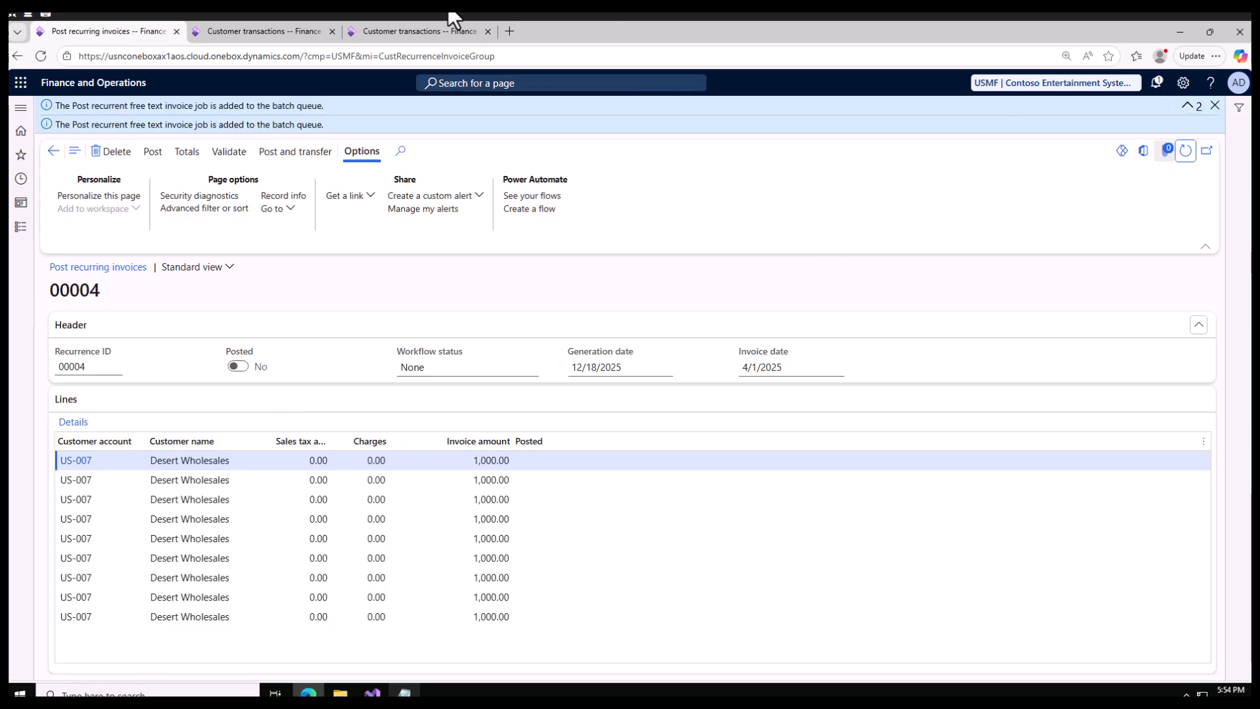
left_click(420, 32)
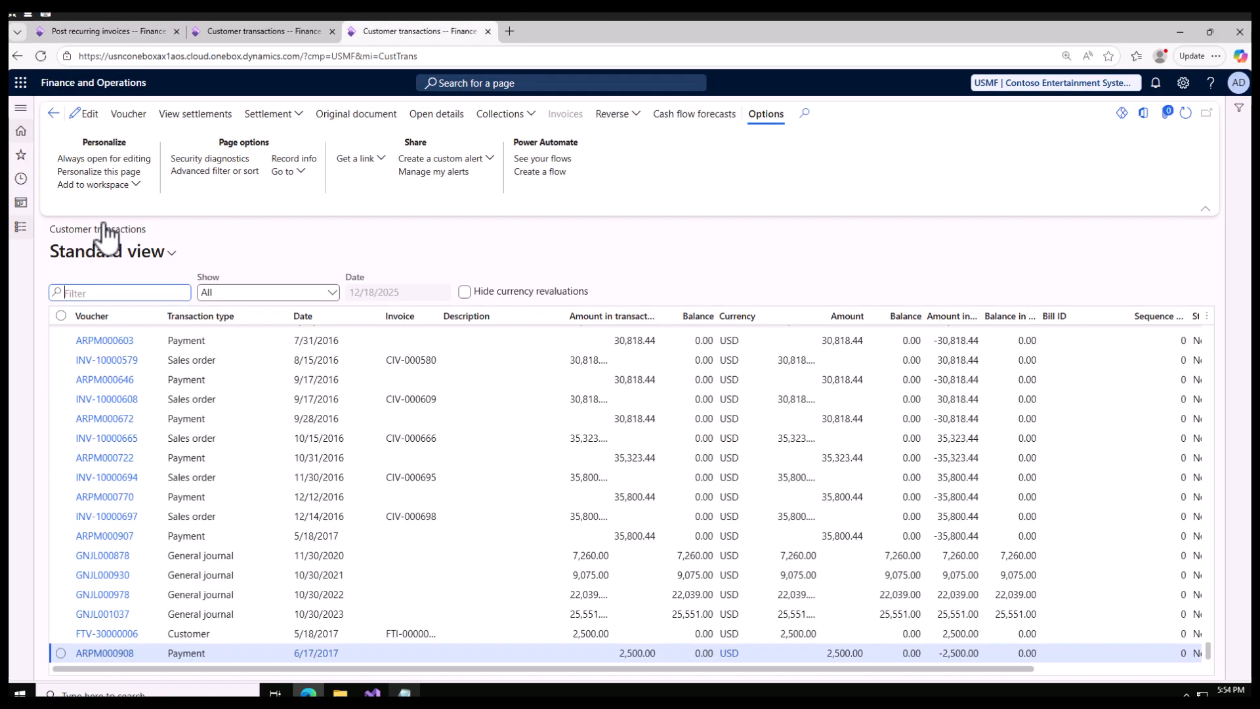
left_click(20, 227)
scroll(74, 512, "down", 5)
scroll(76, 528, "down", 5)
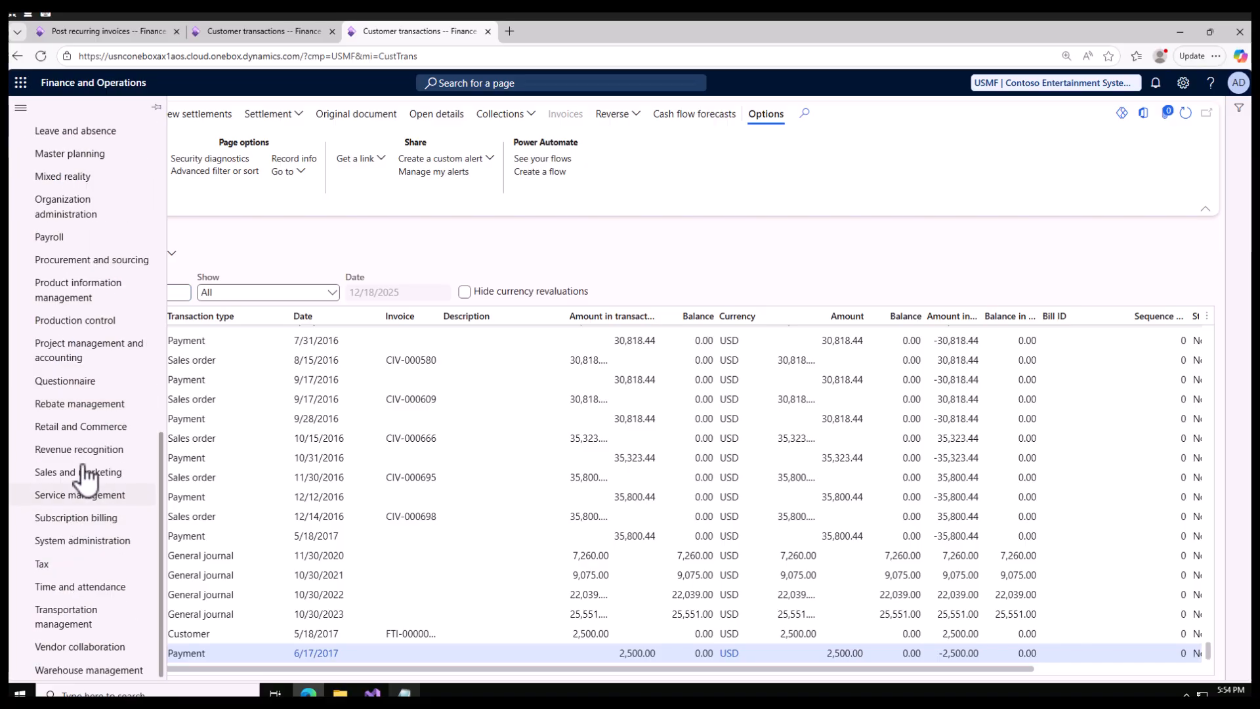
left_click(155, 535)
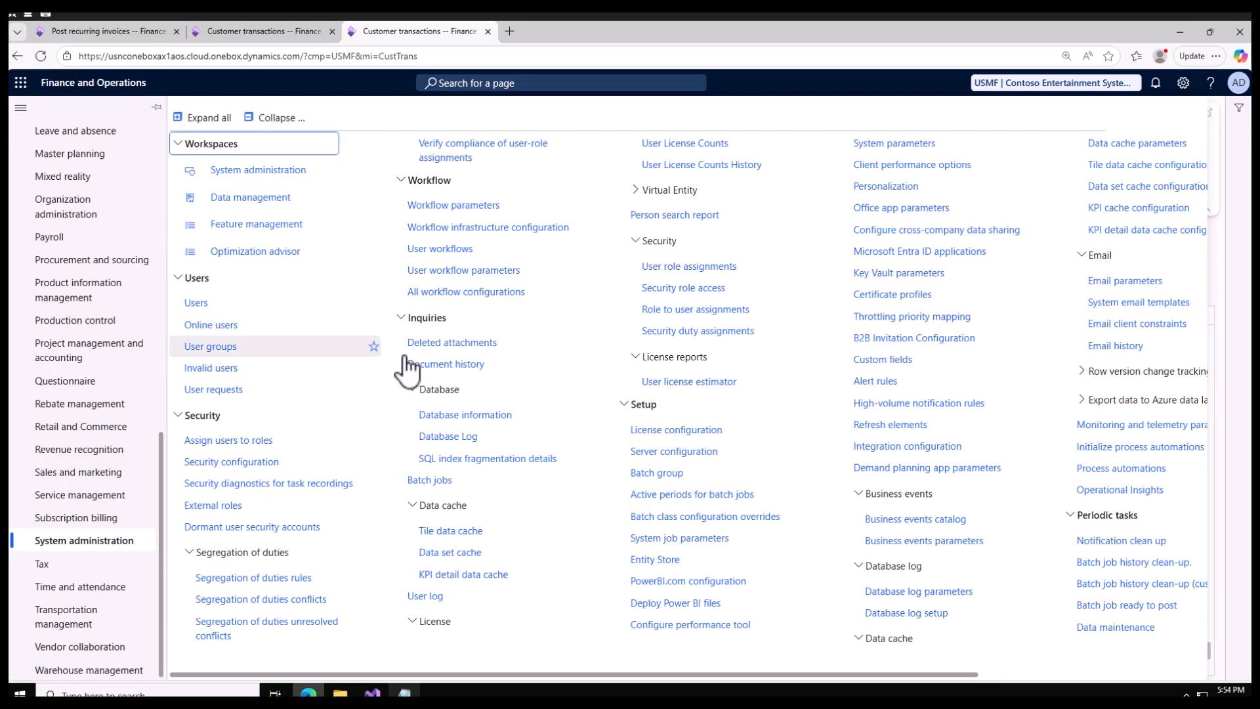
left_click(430, 480)
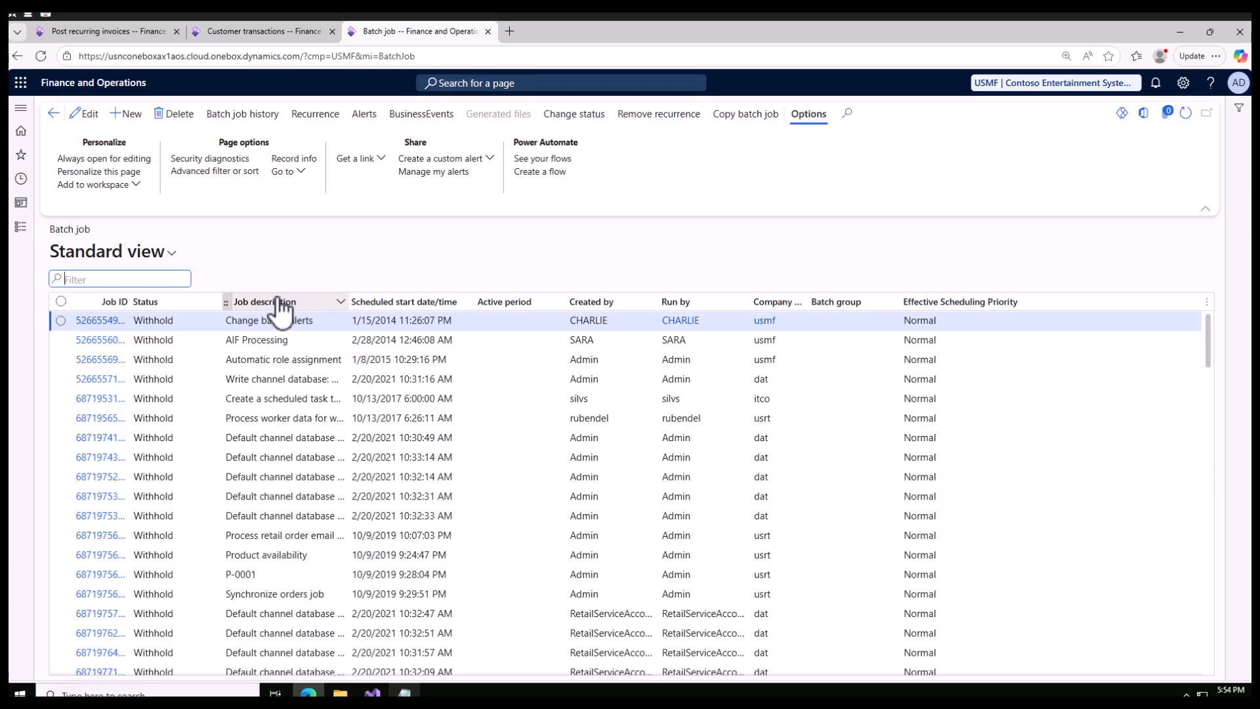
Filter the batch jobs to those whose job description contains "free text".
left_click(281, 303)
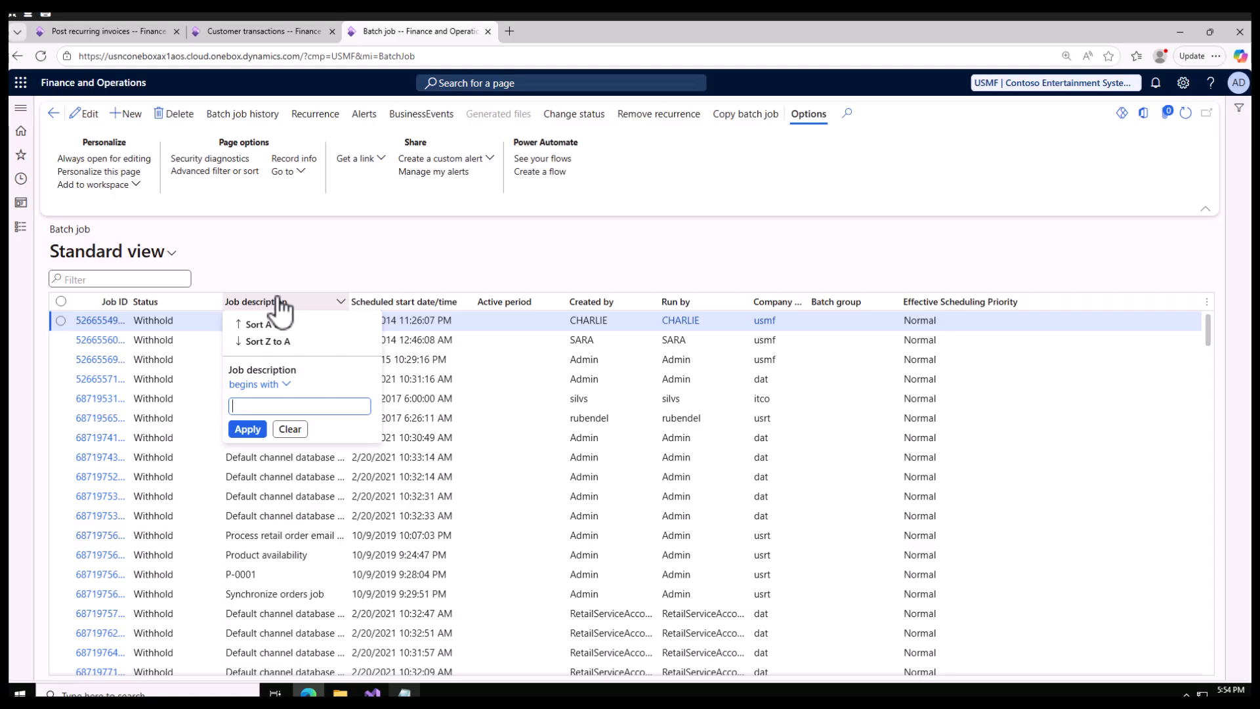
type("free text")
left_click(259, 385)
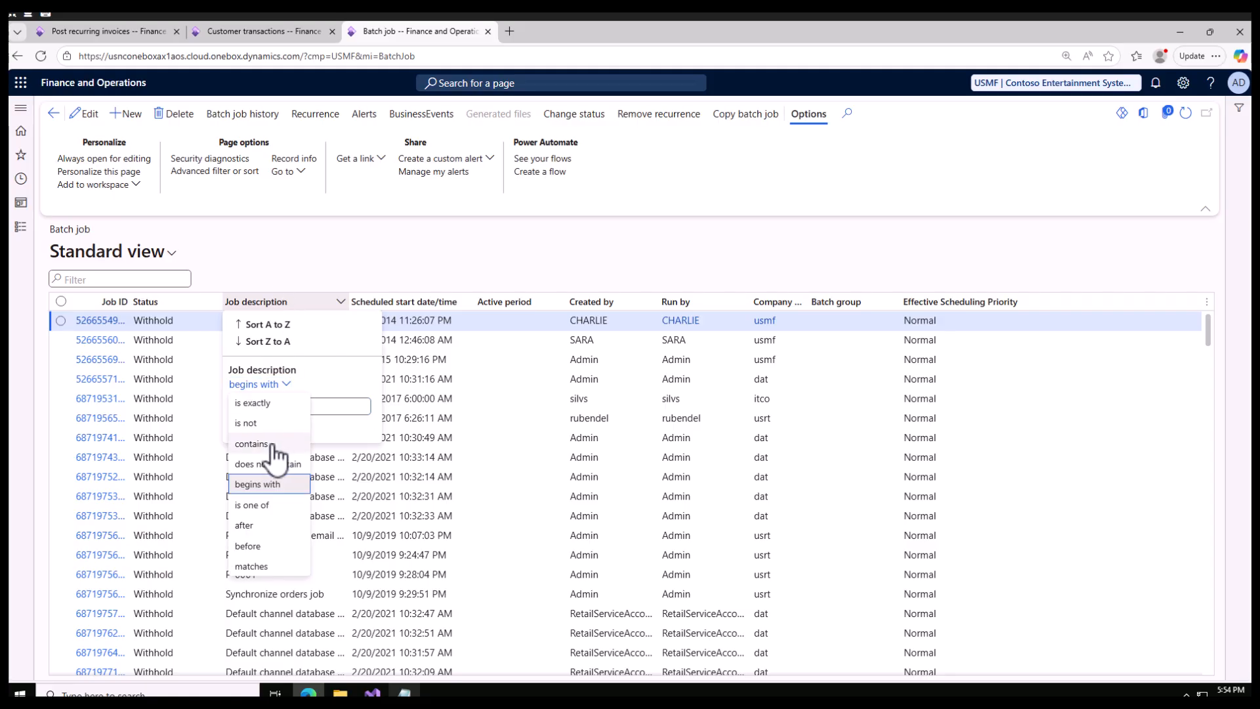
left_click(279, 445)
left_click(250, 428)
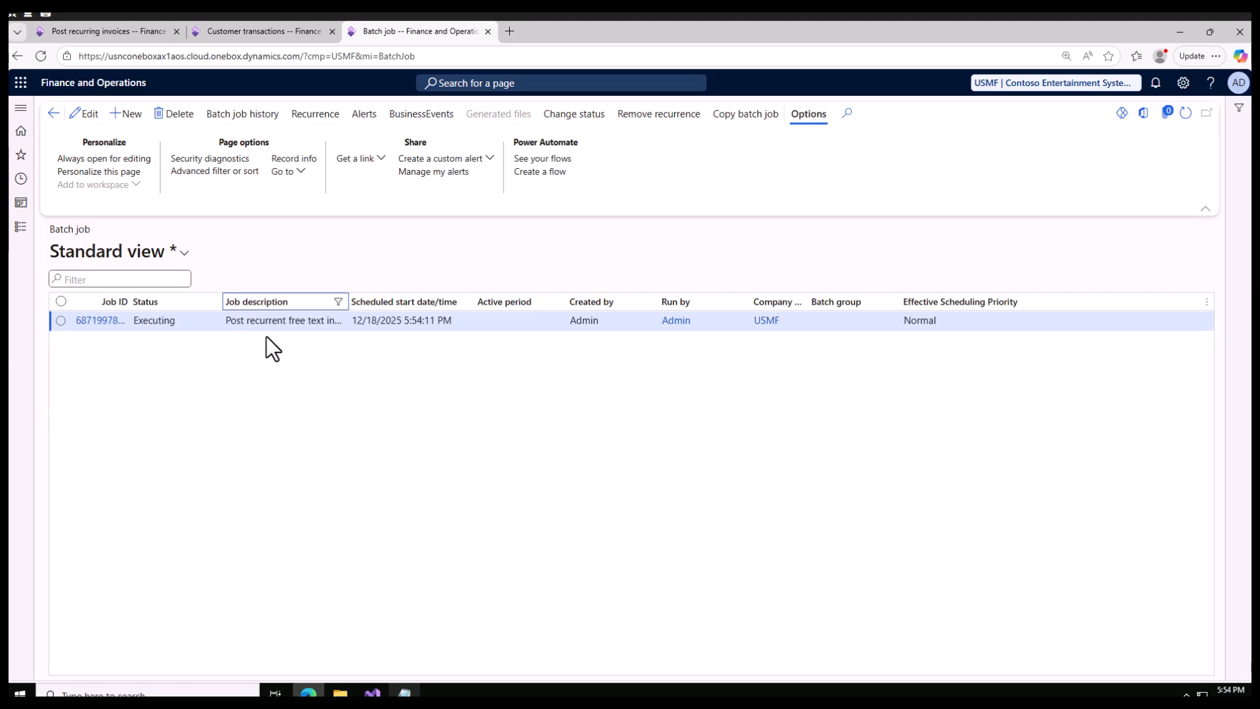
Widen the Job description column and refresh the batch job list to track the status of the Post recurrent free text invoice job.
left_click(293, 327)
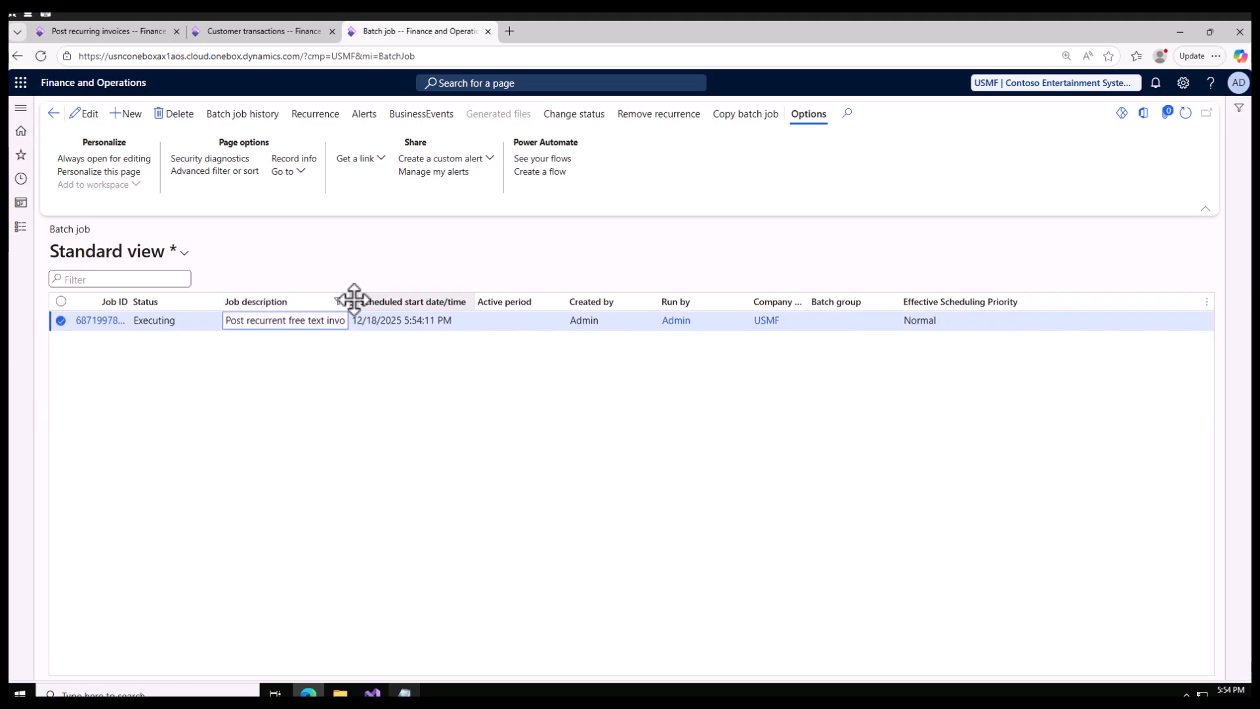
left_click_drag(350, 301, 460, 312)
left_click(1185, 113)
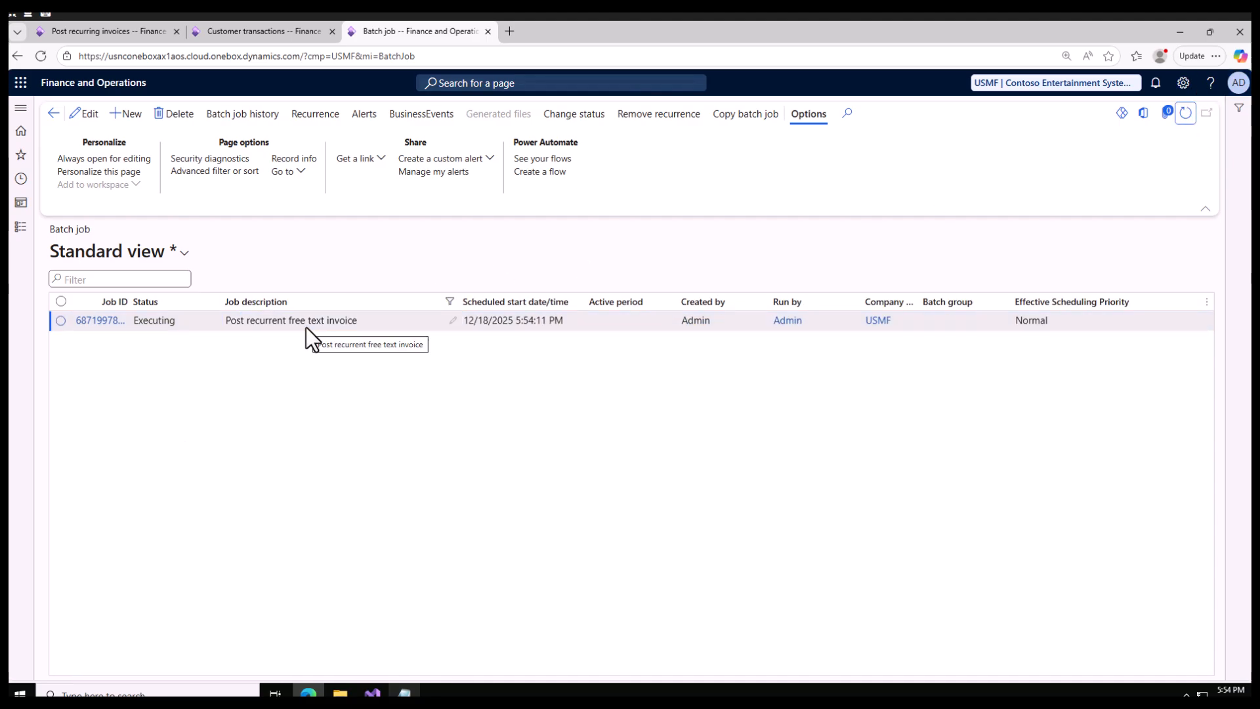
left_click(1186, 117)
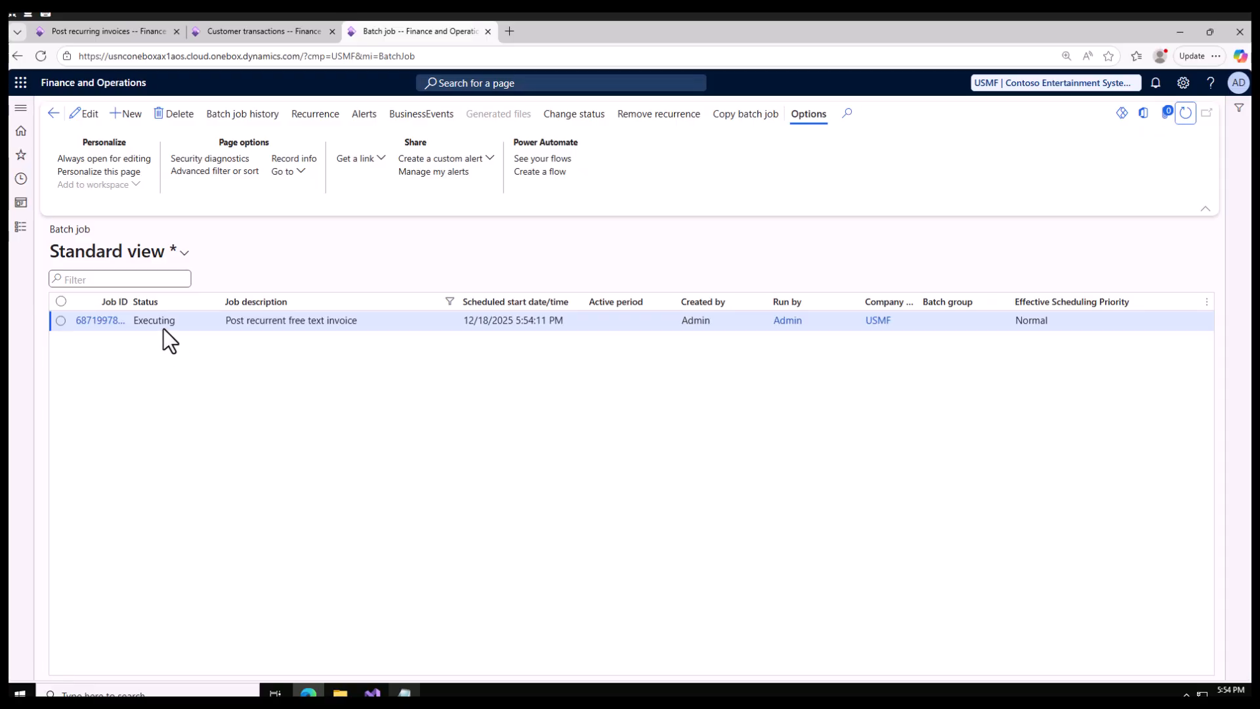
left_click(1186, 115)
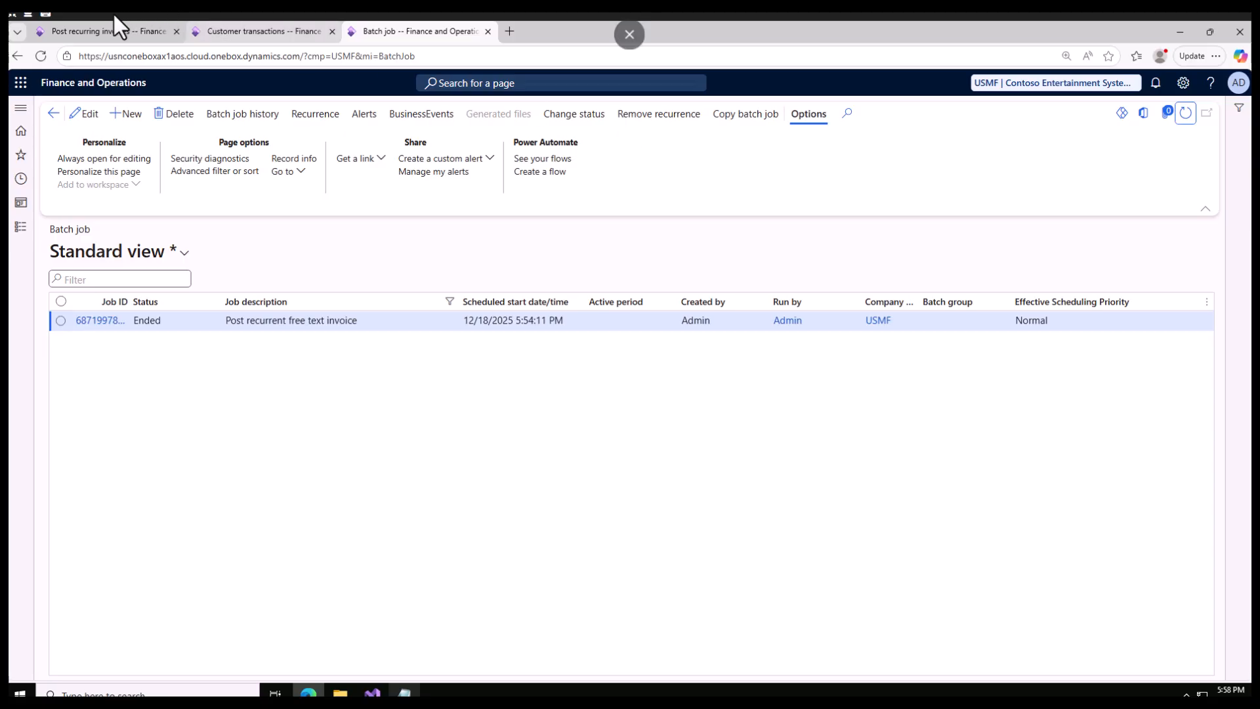
Return to recurrence 00004, refresh its posting status, and go back to the refreshed Post recurring invoices list.
left_click(103, 30)
left_click(1190, 152)
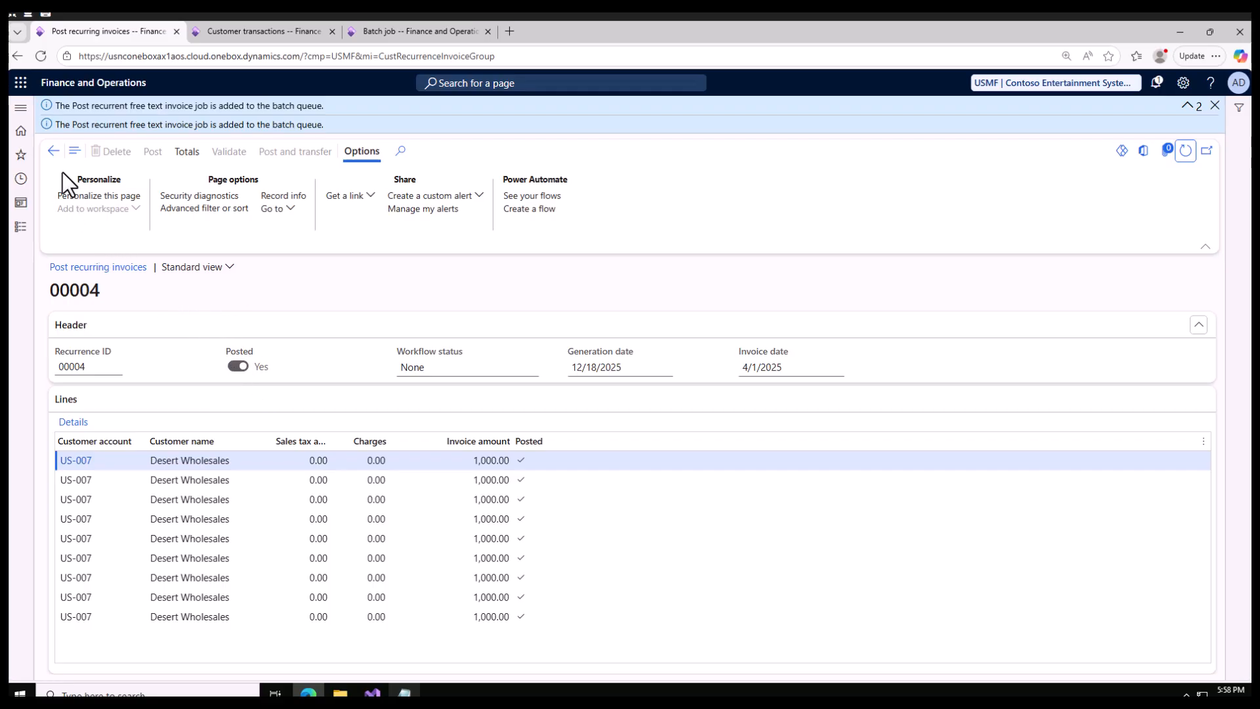
left_click(54, 151)
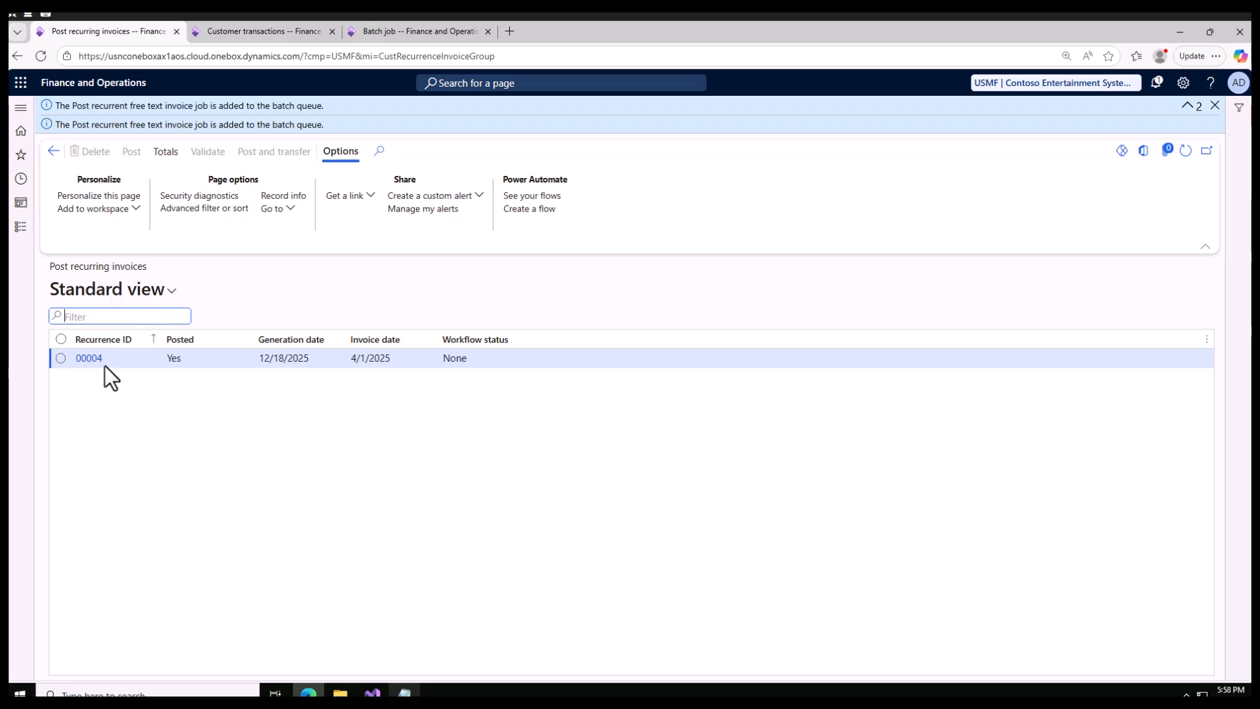
left_click(1185, 151)
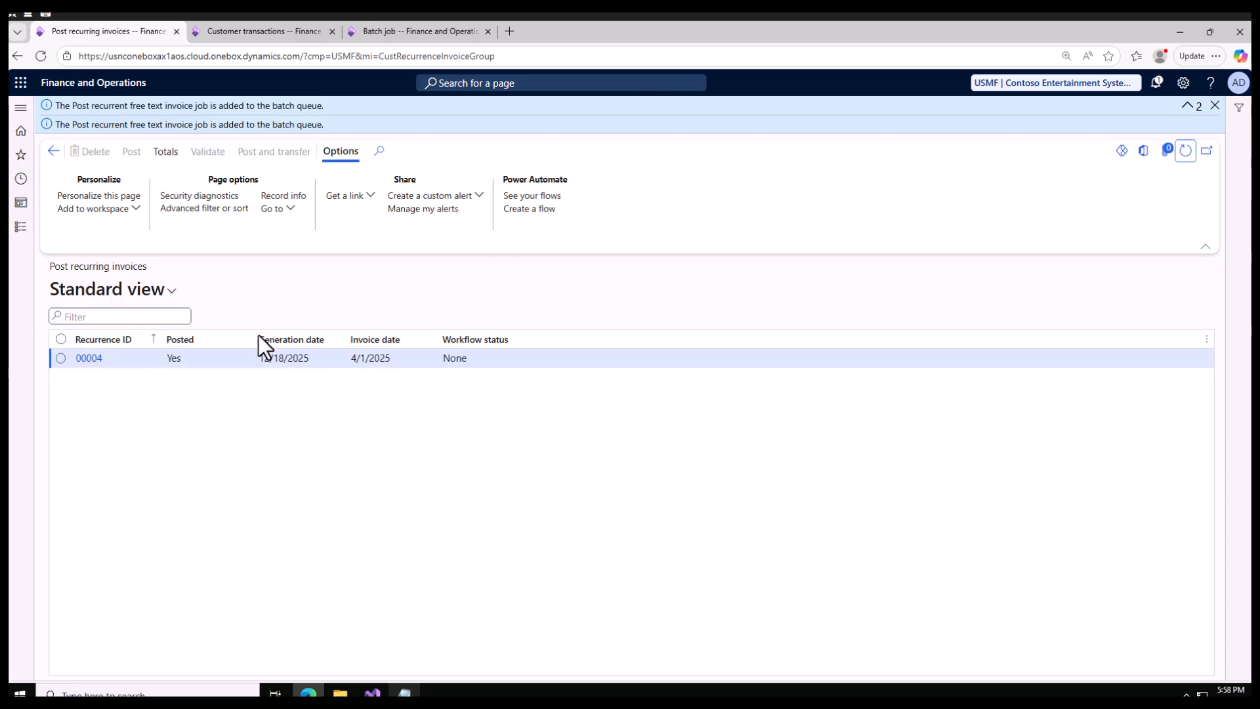
Check the recurring invoices totals for recurrence 00004, close them, and reopen its invoice lines.
left_click(189, 363)
left_click(167, 157)
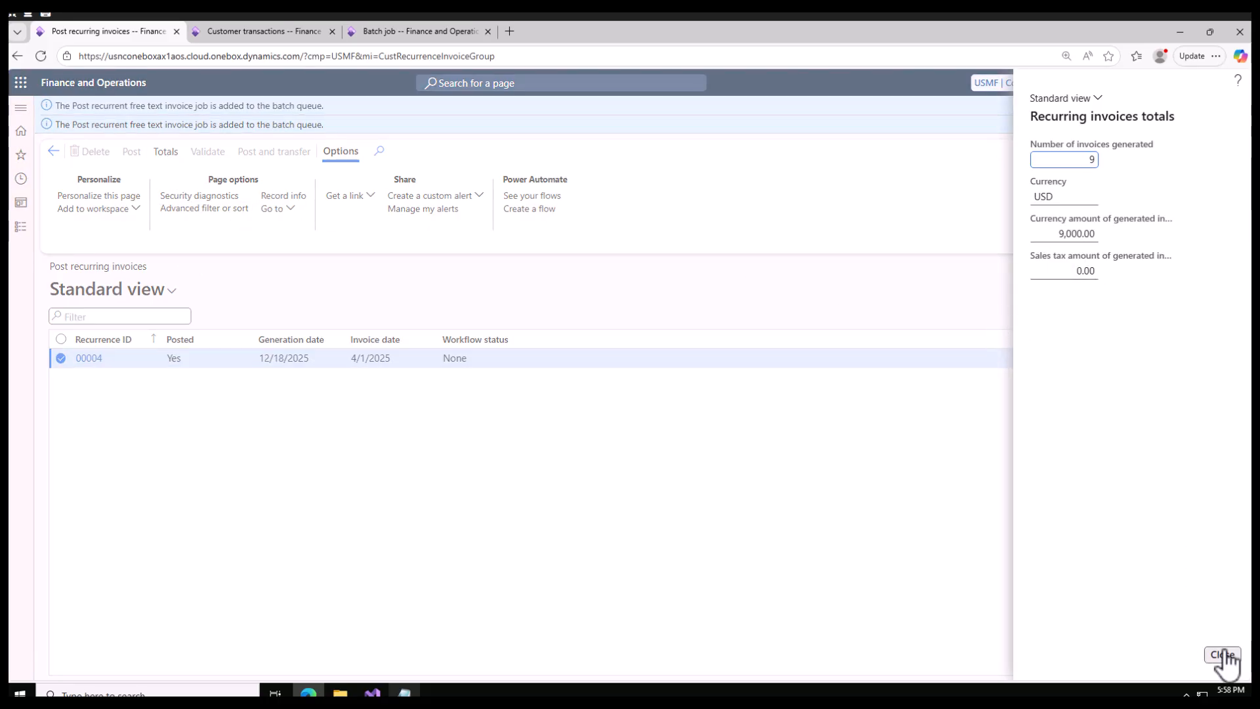
left_click(1222, 654)
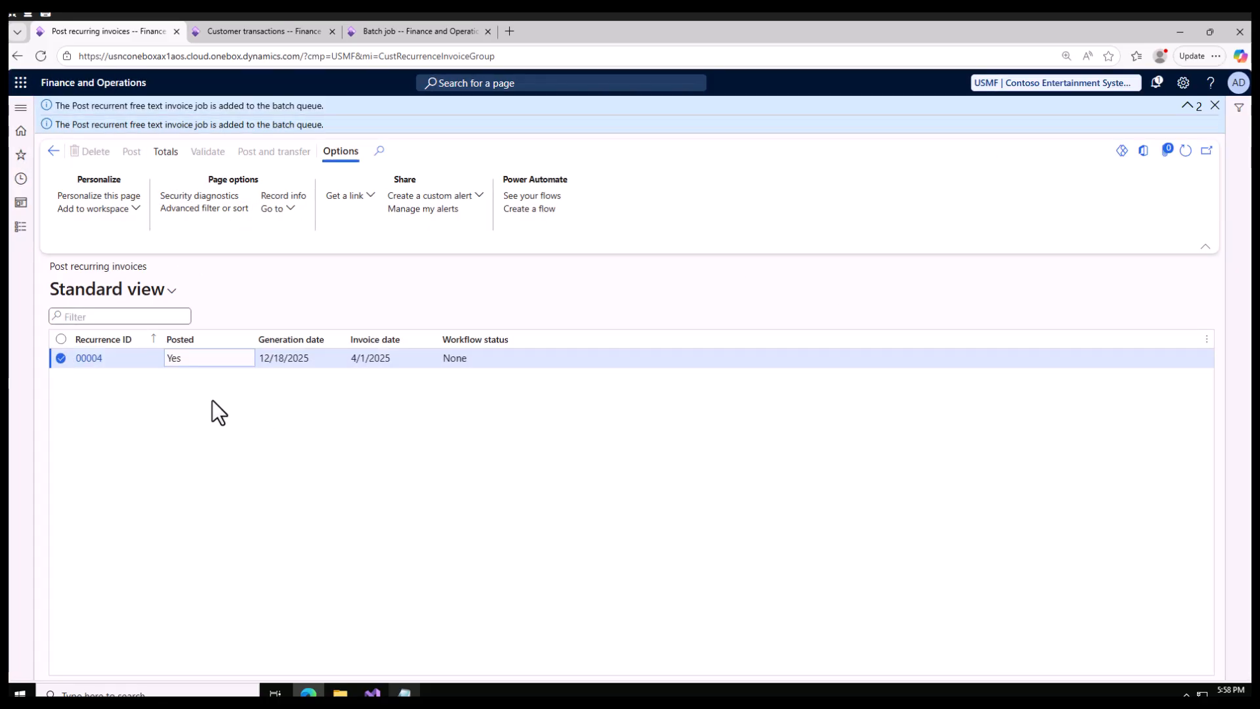
left_click(86, 359)
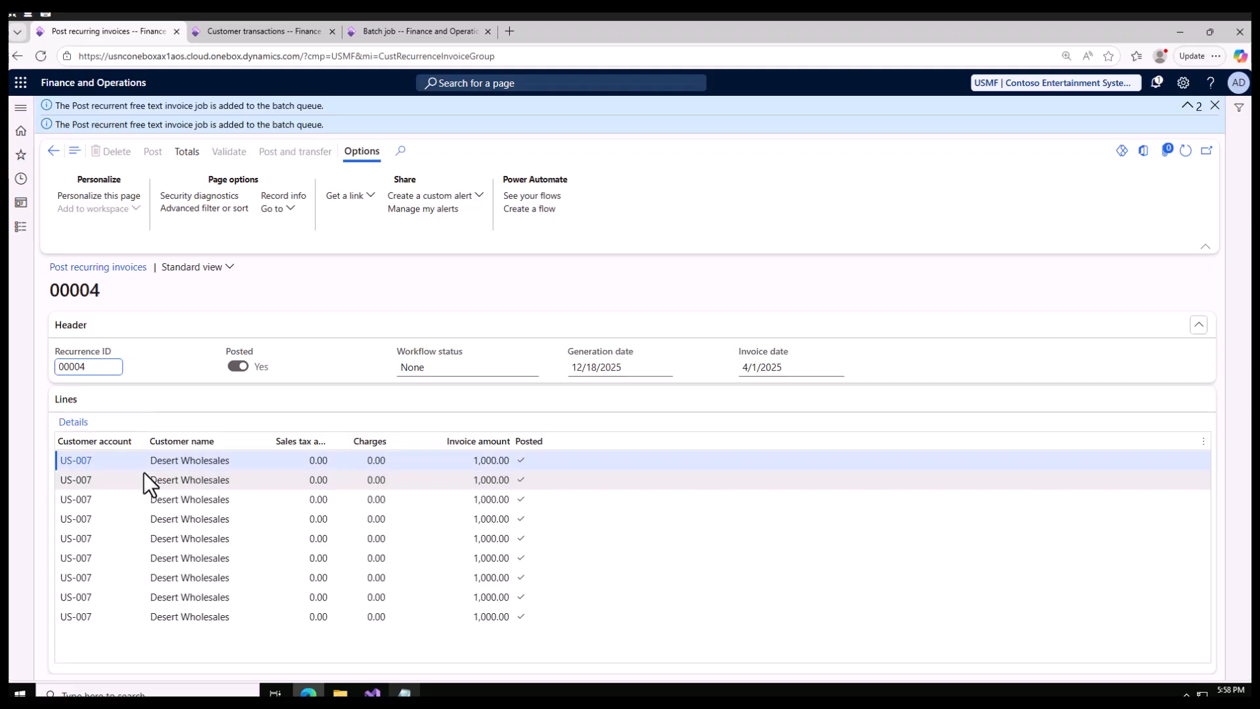